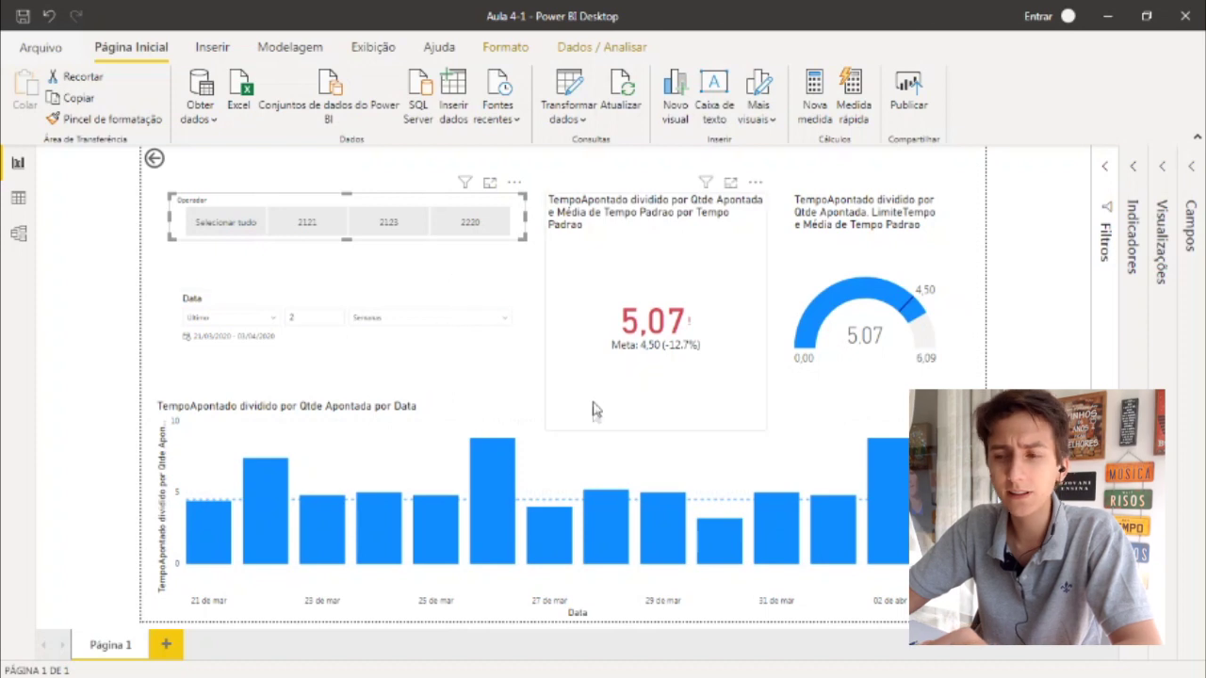
Step: Set the Data slicer to the last 1 week
{"action": "left_click", "coordinate": [298, 315]}
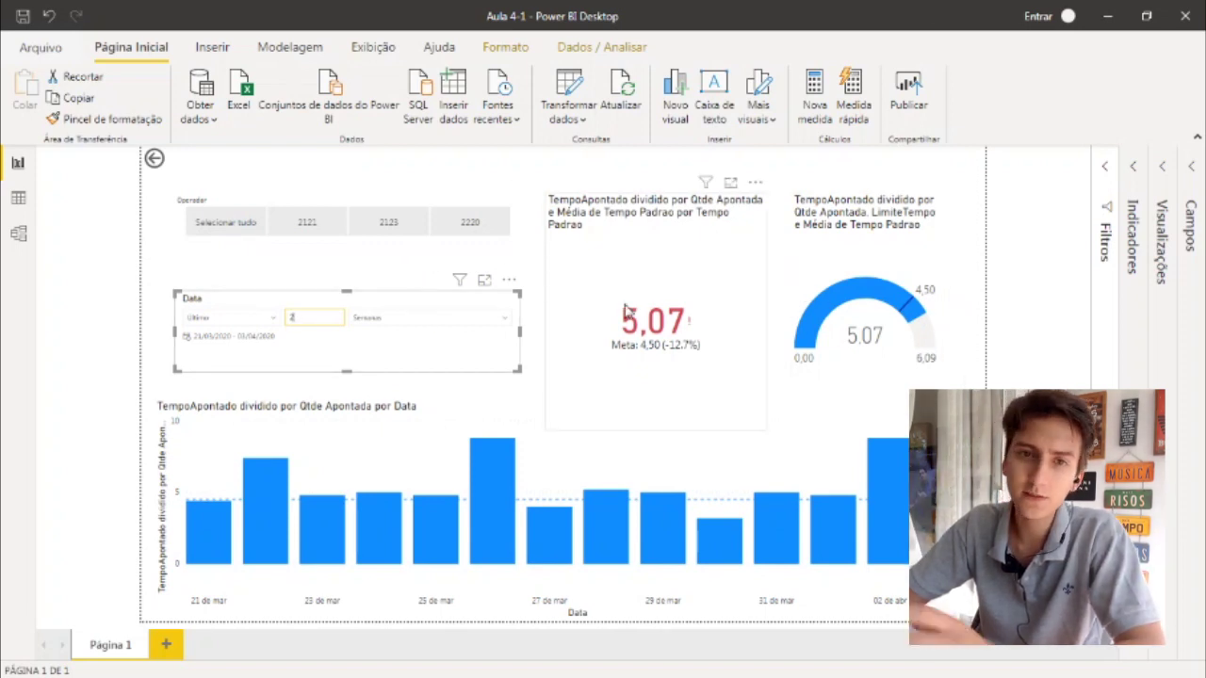
{"action": "mouse_move", "coordinate": [891, 294]}
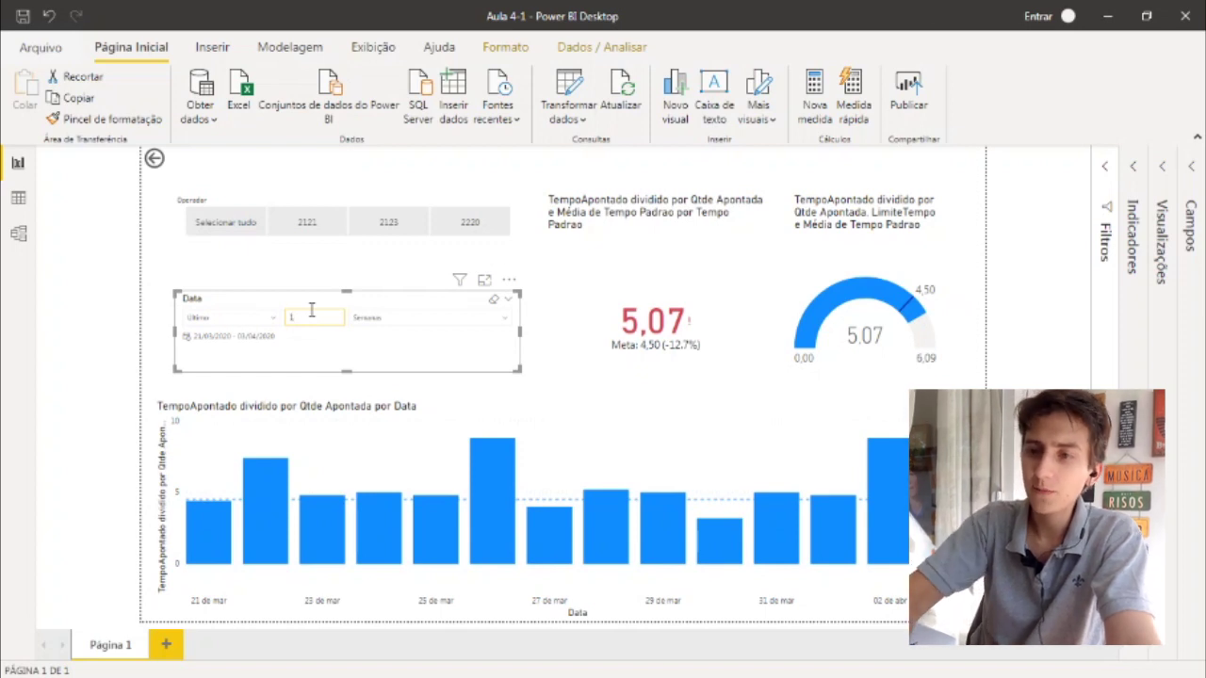
{"action": "key", "text": "Return"}
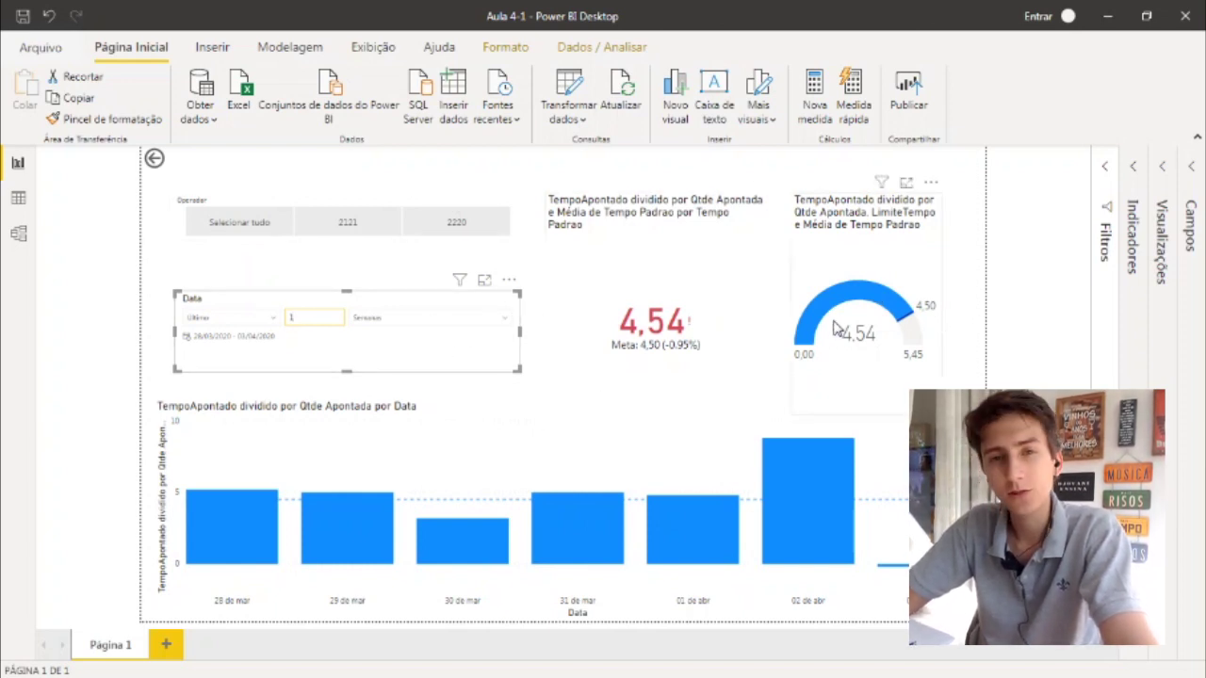
Step: Filter the one-week dashboard by operator 2121, and also try operator 2220 in the Operador slicer
{"action": "left_click", "coordinate": [342, 233]}
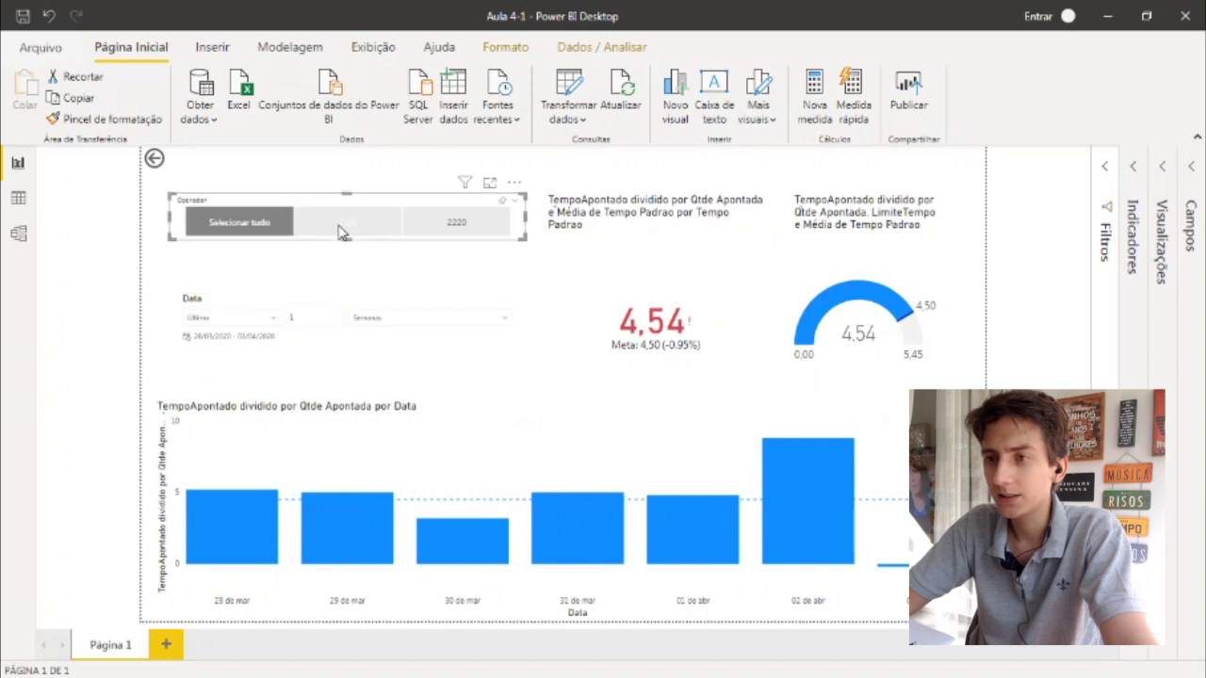
{"action": "left_click", "coordinate": [348, 232]}
{"action": "left_click", "coordinate": [356, 233]}
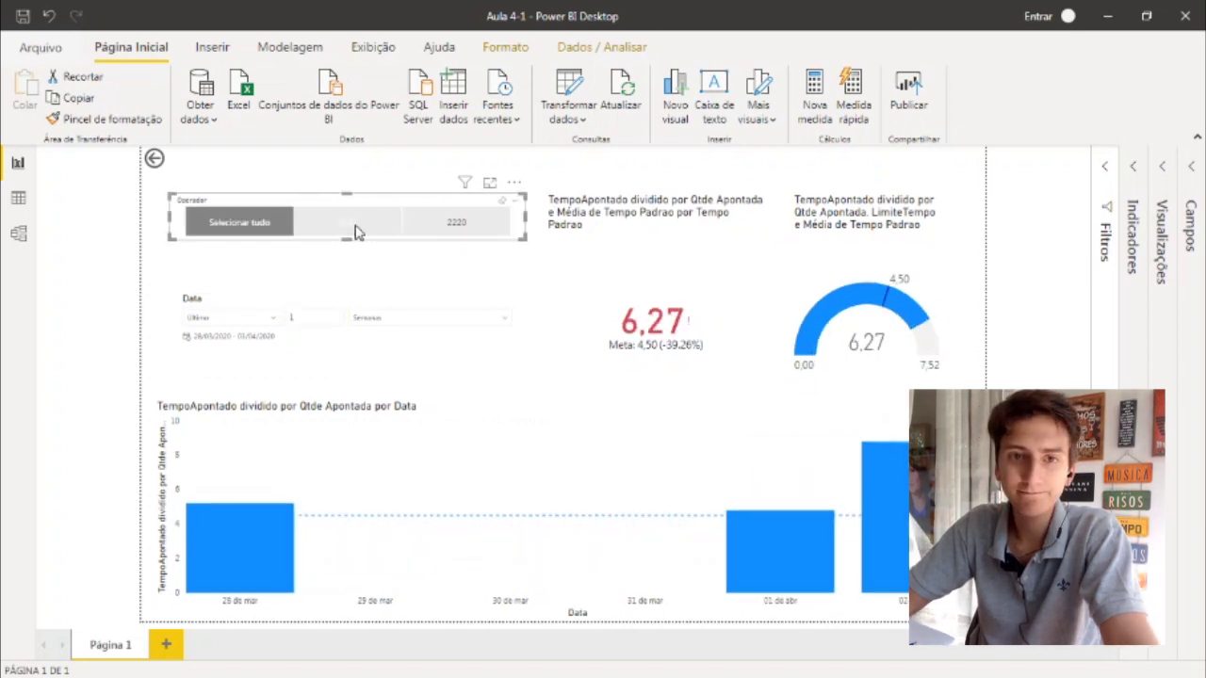
{"action": "left_click", "coordinate": [357, 232]}
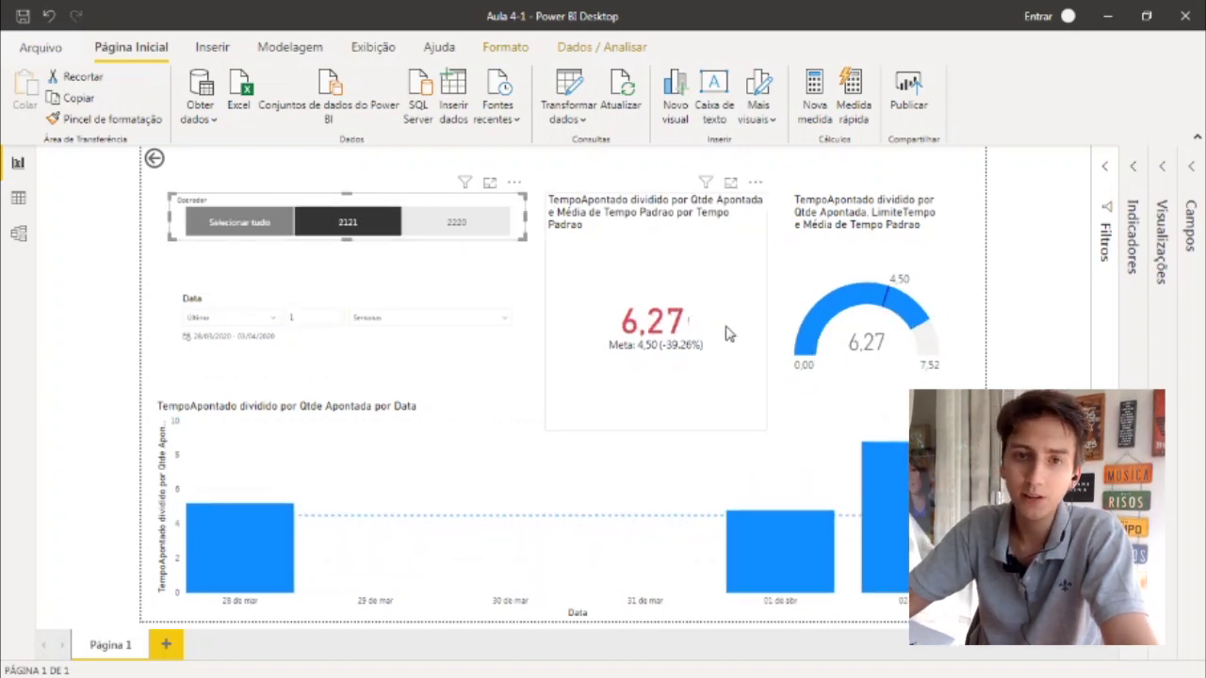
{"action": "left_click", "coordinate": [436, 228]}
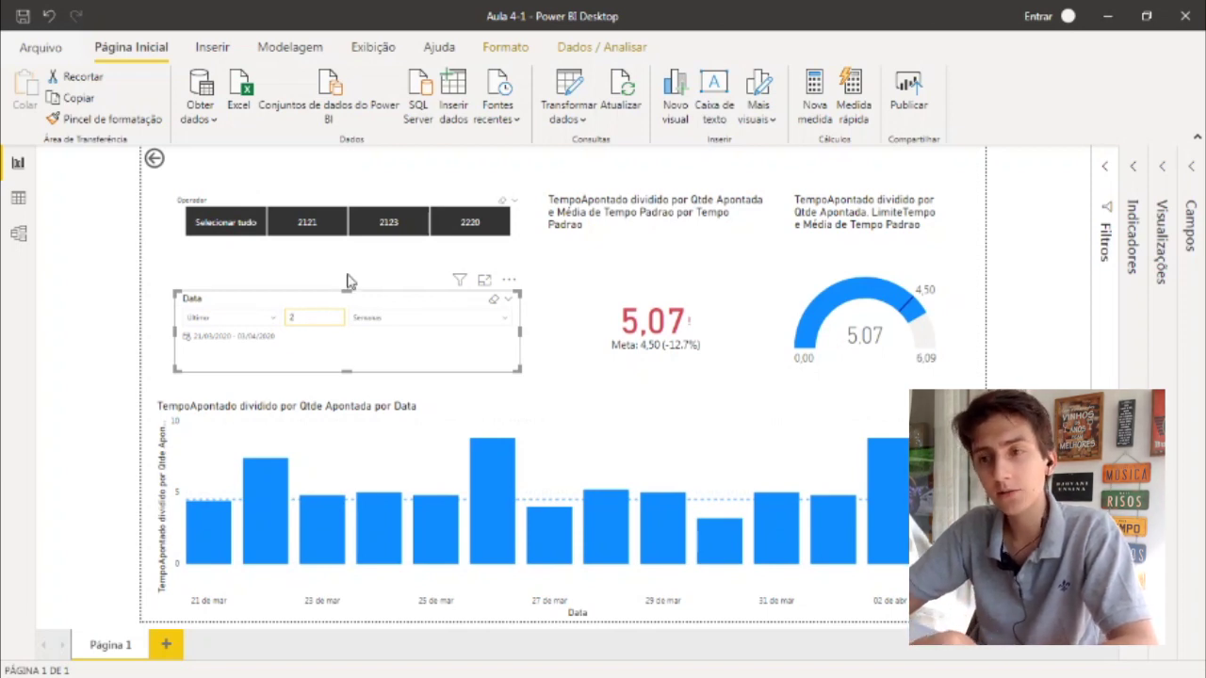
Step: Compare the two-week dashboard for operators 2121, 2123 and 2220 by changing the selection in the Operador slicer
{"action": "left_click", "coordinate": [398, 221]}
{"action": "left_click", "coordinate": [469, 222]}
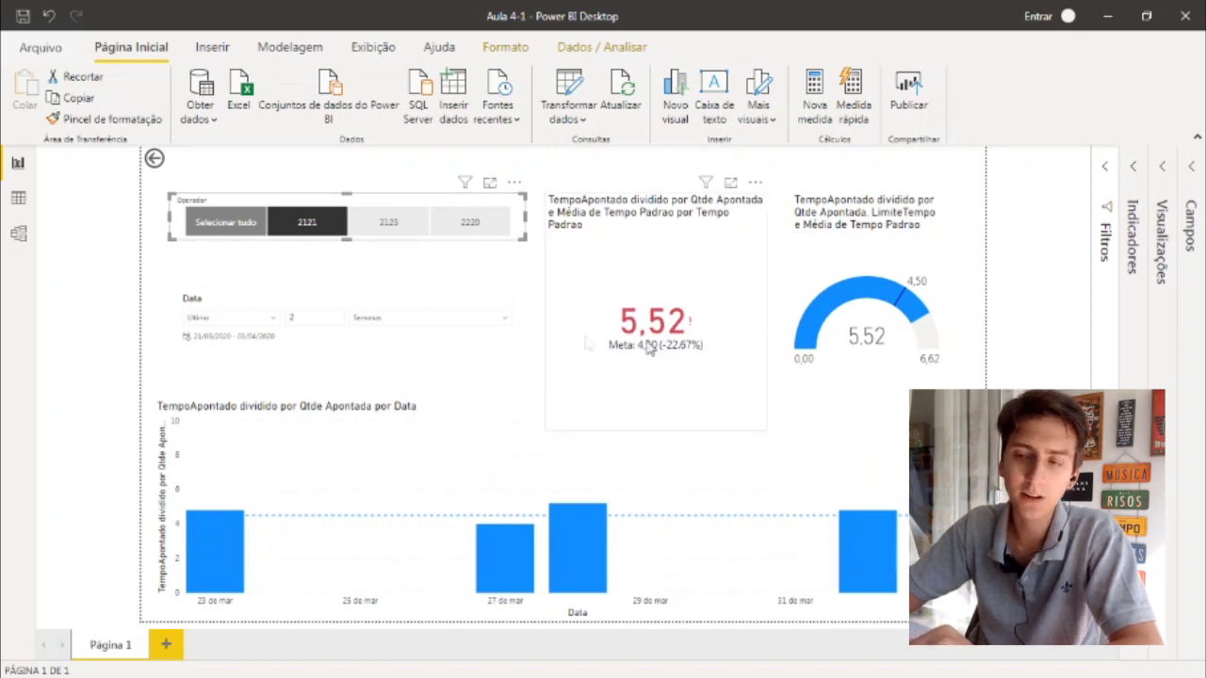
{"action": "left_click", "coordinate": [377, 226]}
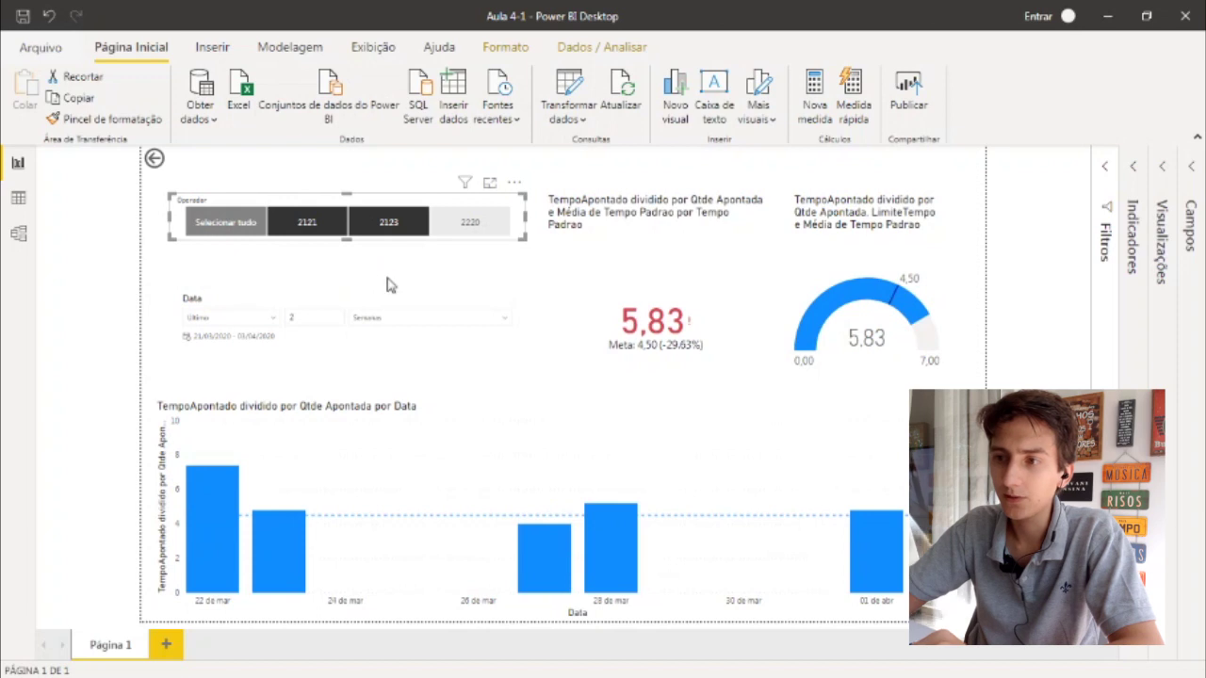
{"action": "left_click", "coordinate": [301, 224]}
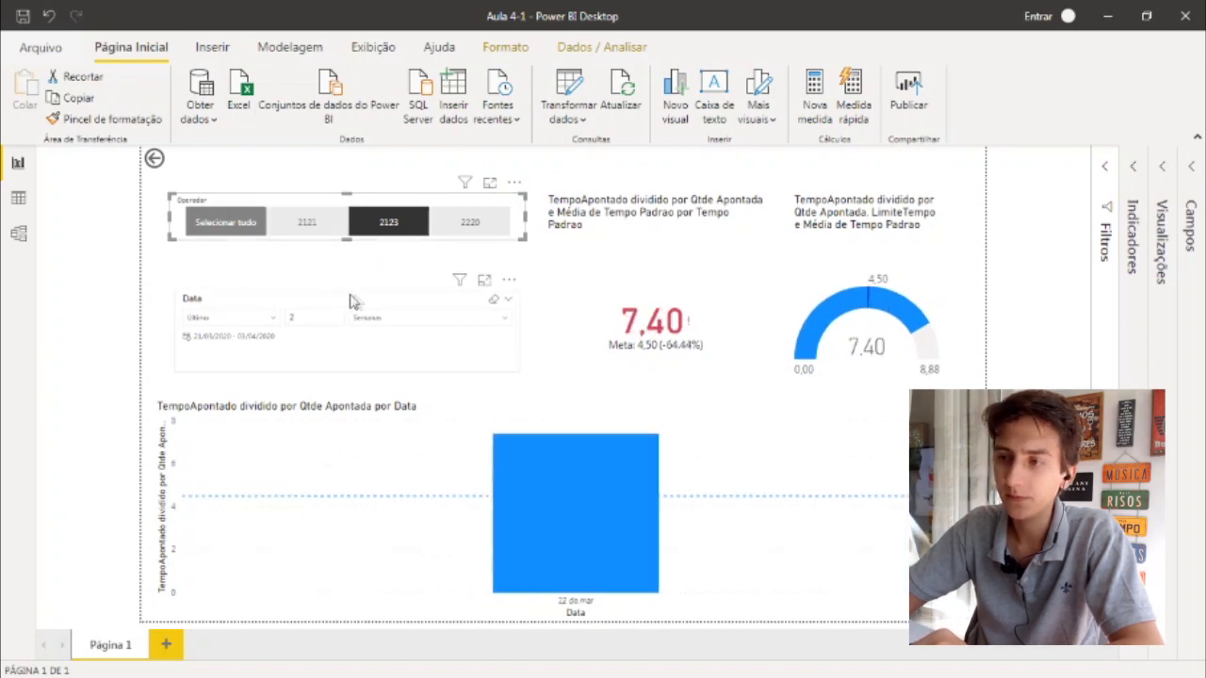
{"action": "left_click", "coordinate": [422, 222]}
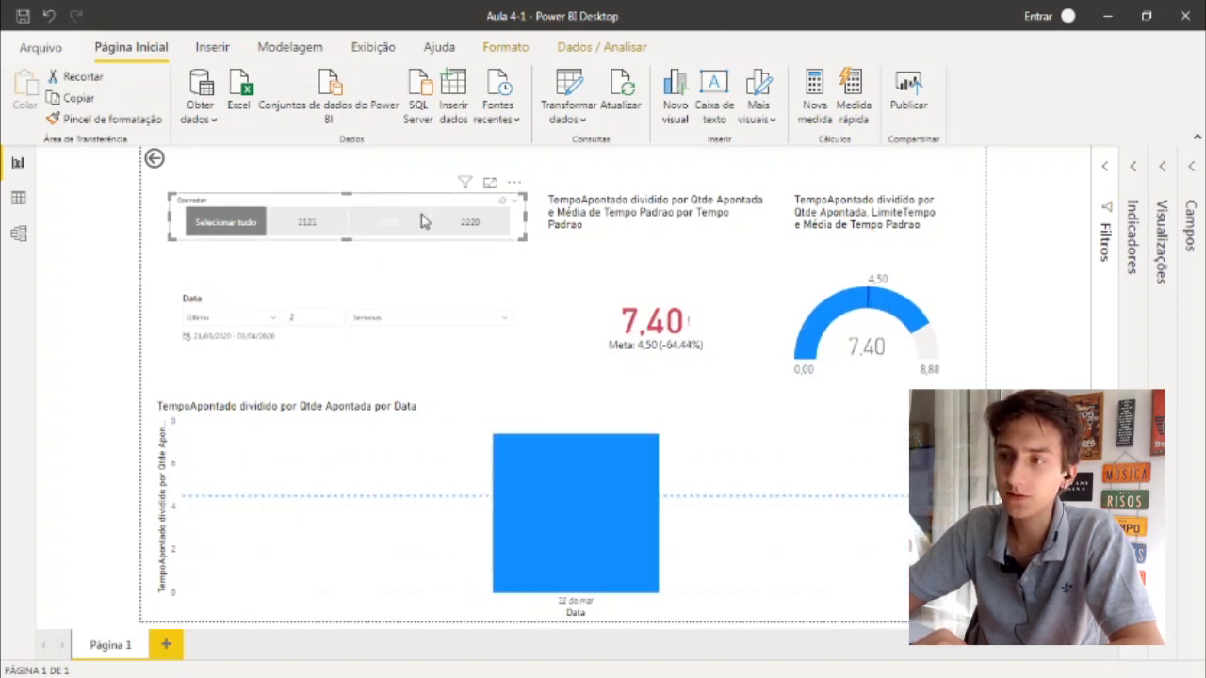
{"action": "left_click", "coordinate": [490, 231]}
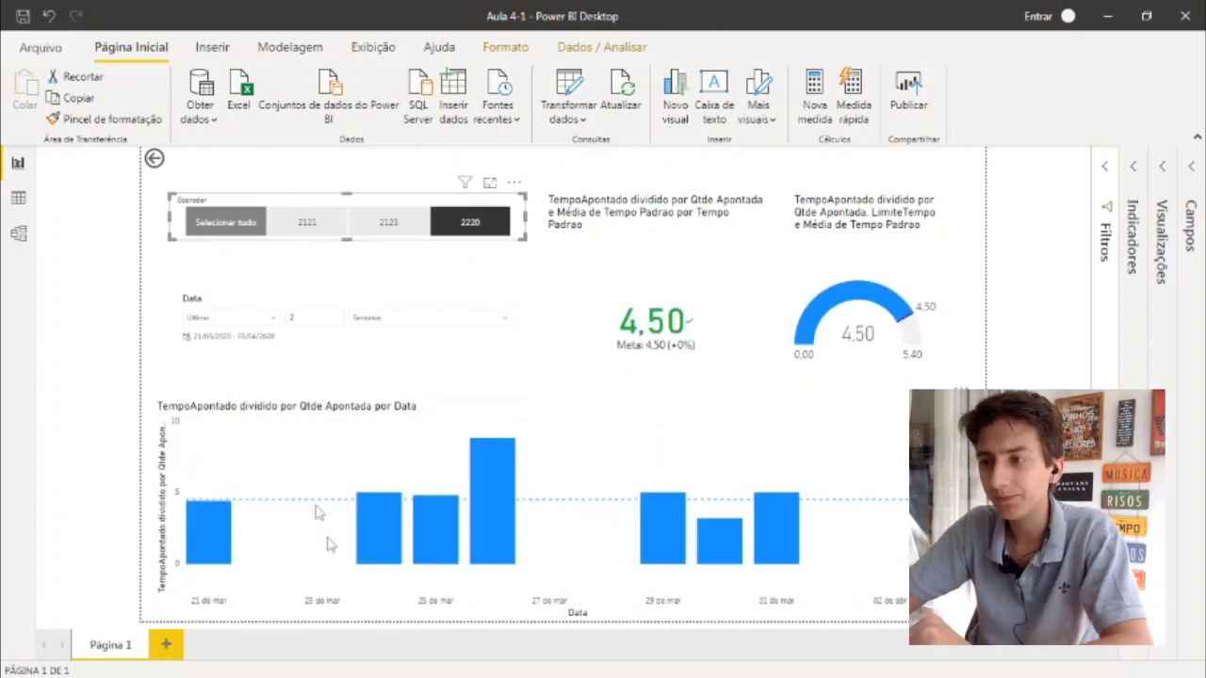
Step: Clear the individual operator filter and inspect the daily bar for 24 March 2020 in the column chart
{"action": "left_click", "coordinate": [251, 224]}
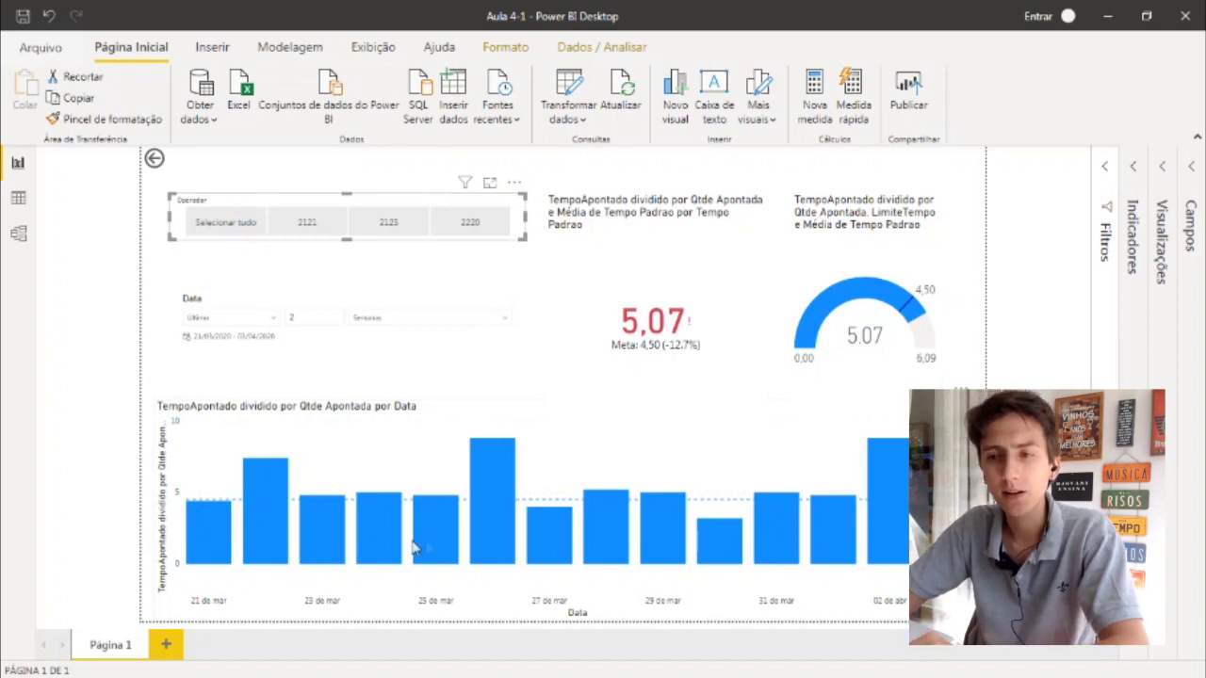
{"action": "mouse_move", "coordinate": [372, 538]}
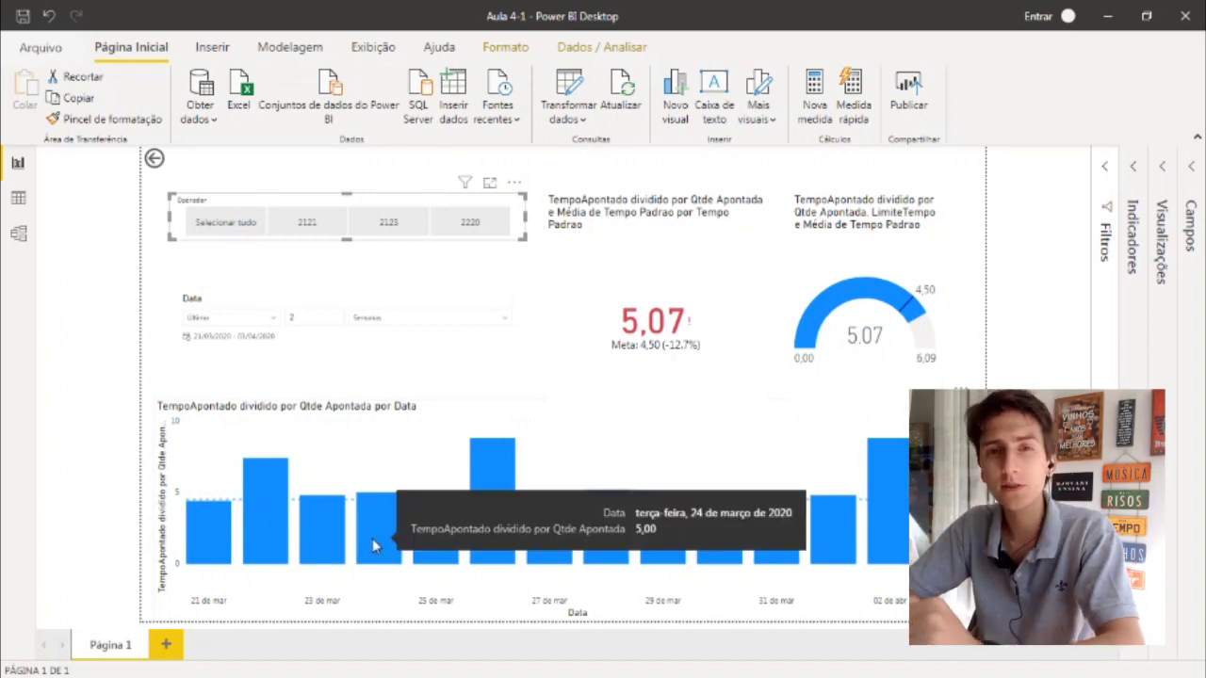
{"action": "mouse_move", "coordinate": [286, 482]}
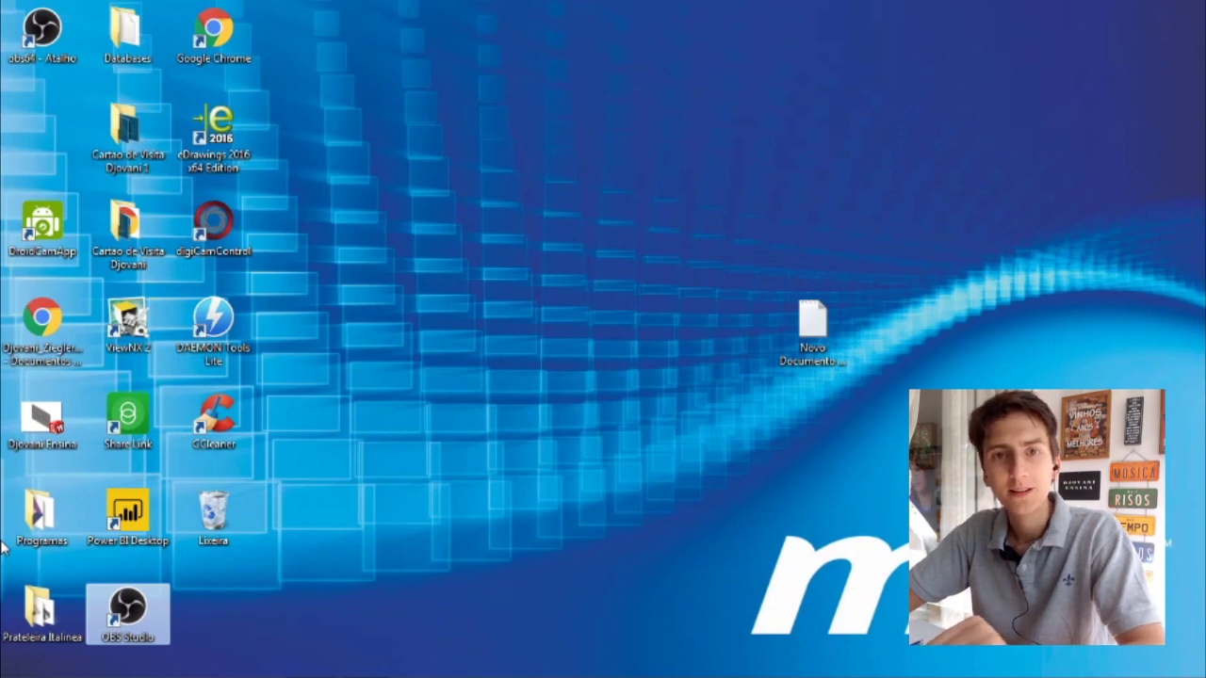
Step: Switch to the blank untitled report in Power BI Desktop
{"action": "mouse_move", "coordinate": [115, 672]}
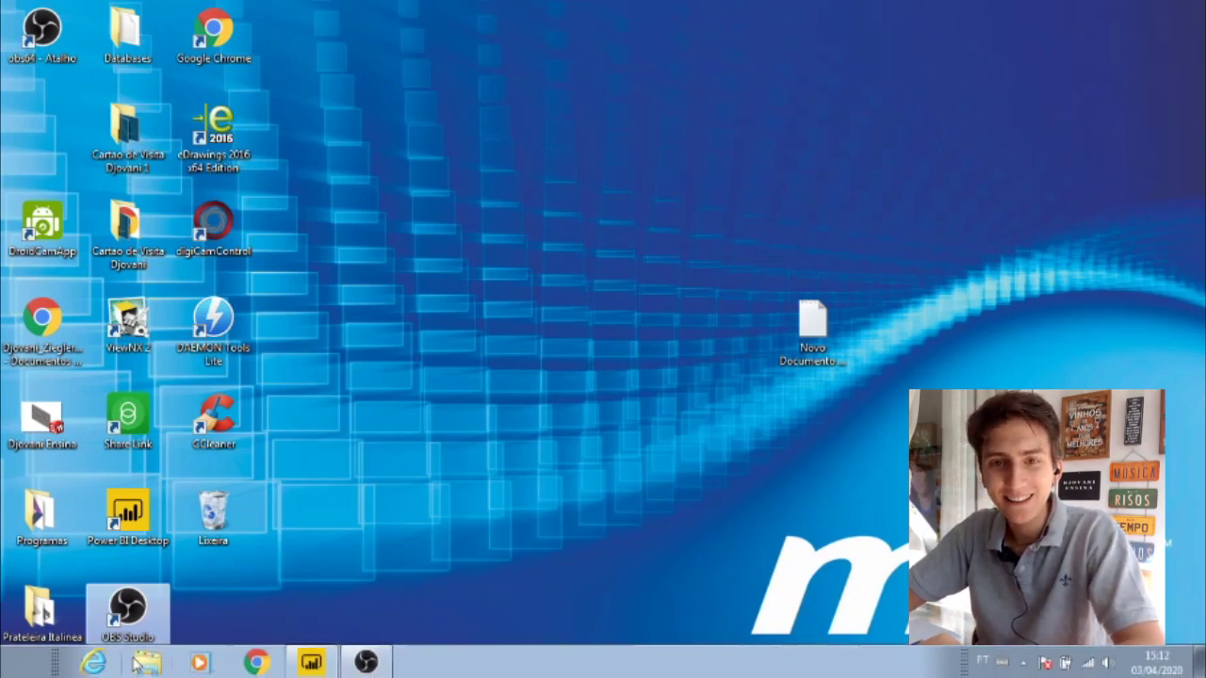
{"action": "left_click", "coordinate": [141, 664]}
{"action": "left_click", "coordinate": [146, 664]}
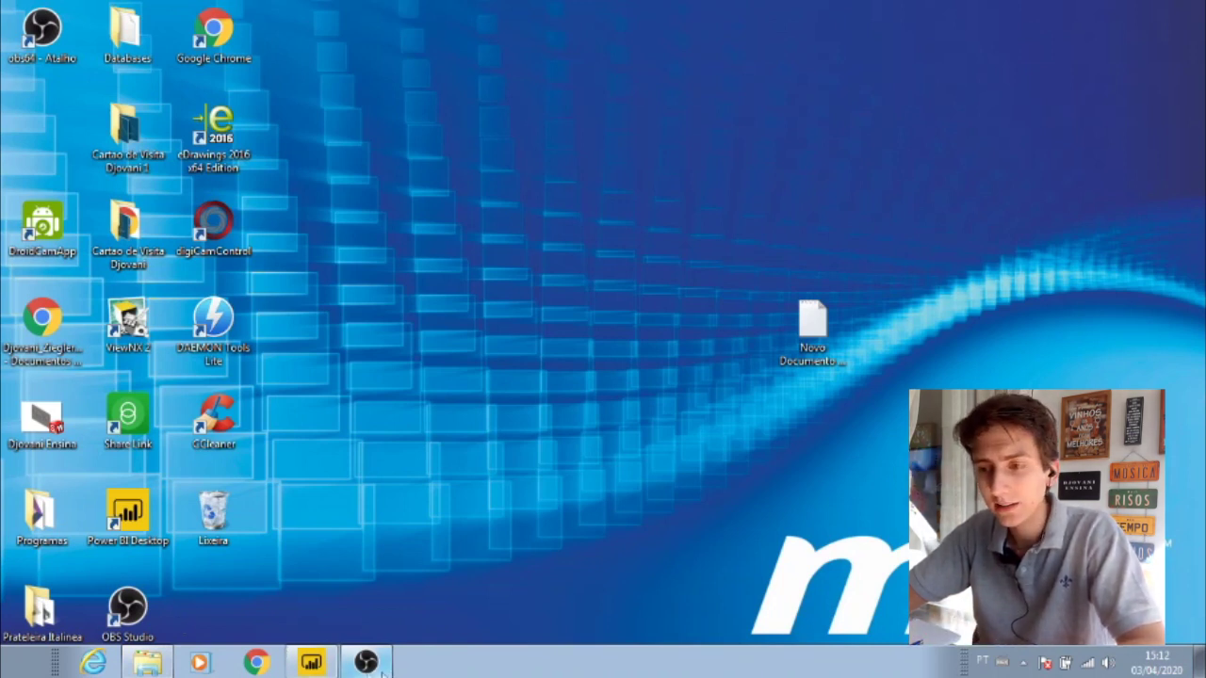
{"action": "left_click", "coordinate": [311, 662]}
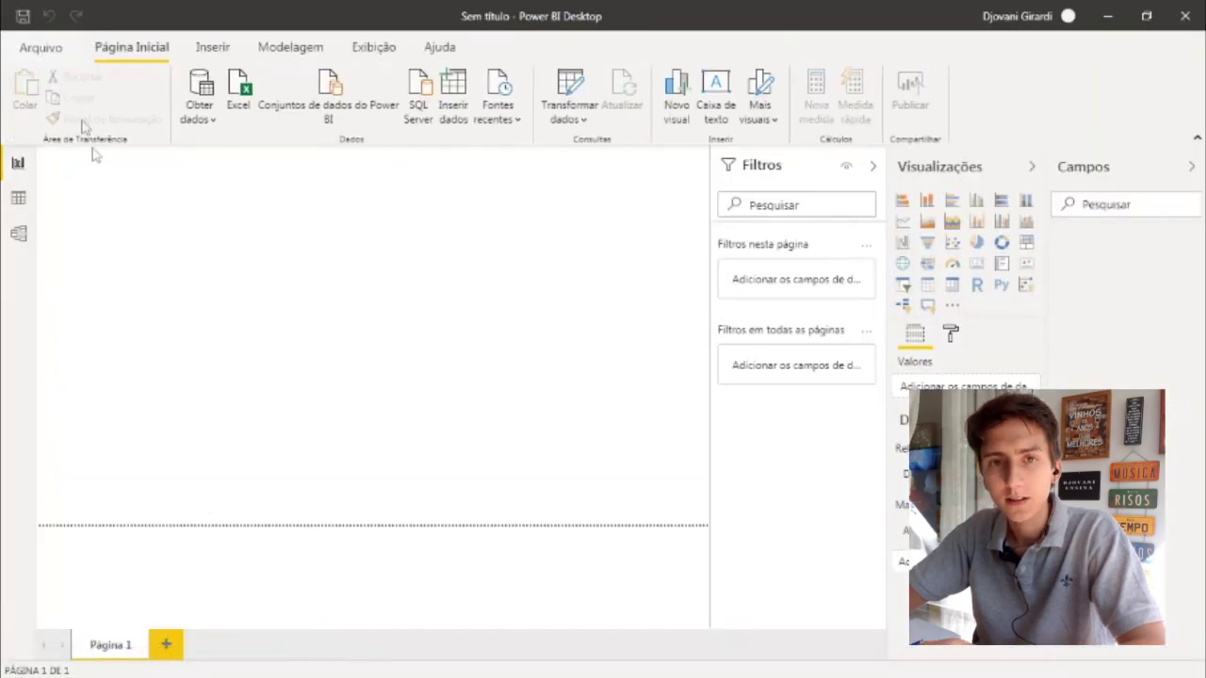
{"action": "left_click", "coordinate": [50, 56]}
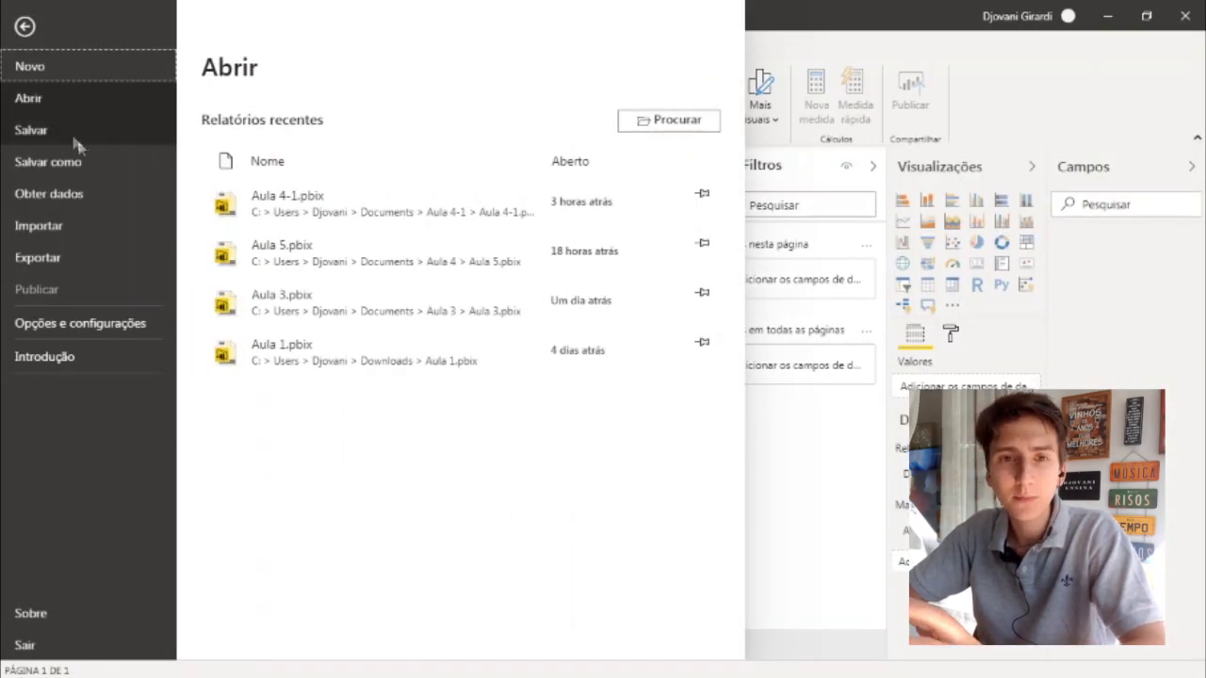
{"action": "left_click", "coordinate": [22, 26]}
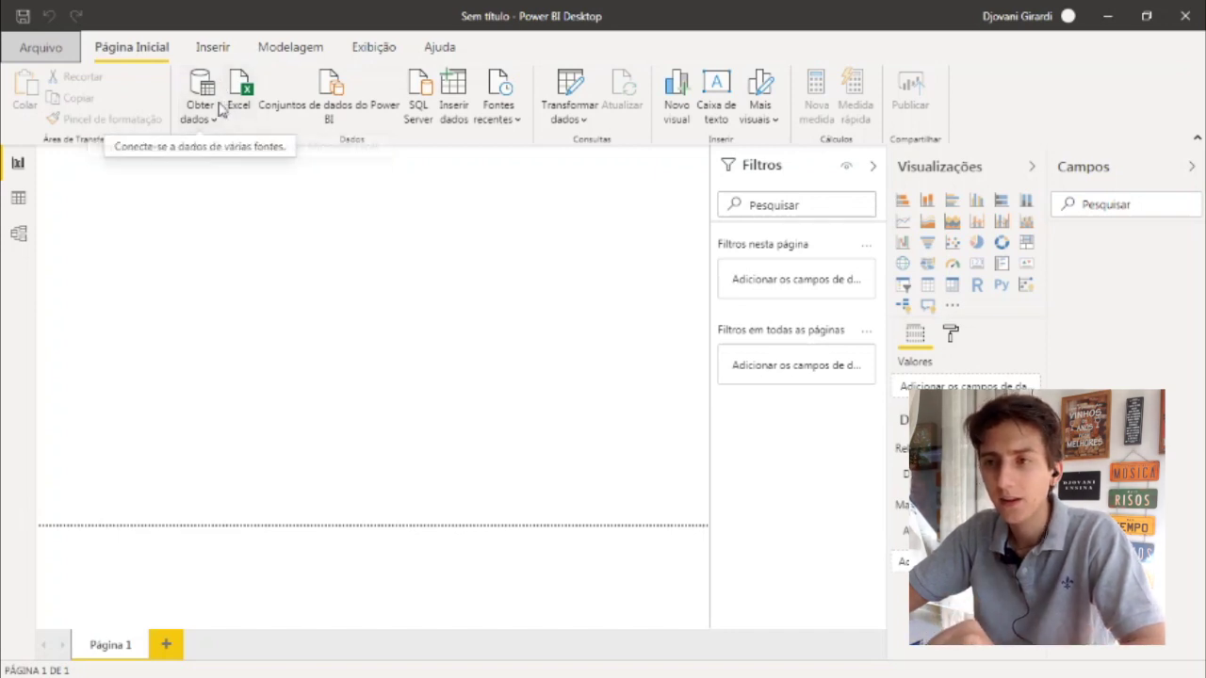
Step: Import Sheet1 from the Excel workbook Apontamentos _1 and open it for data transformation in Power Query Editor
{"action": "left_click", "coordinate": [237, 99]}
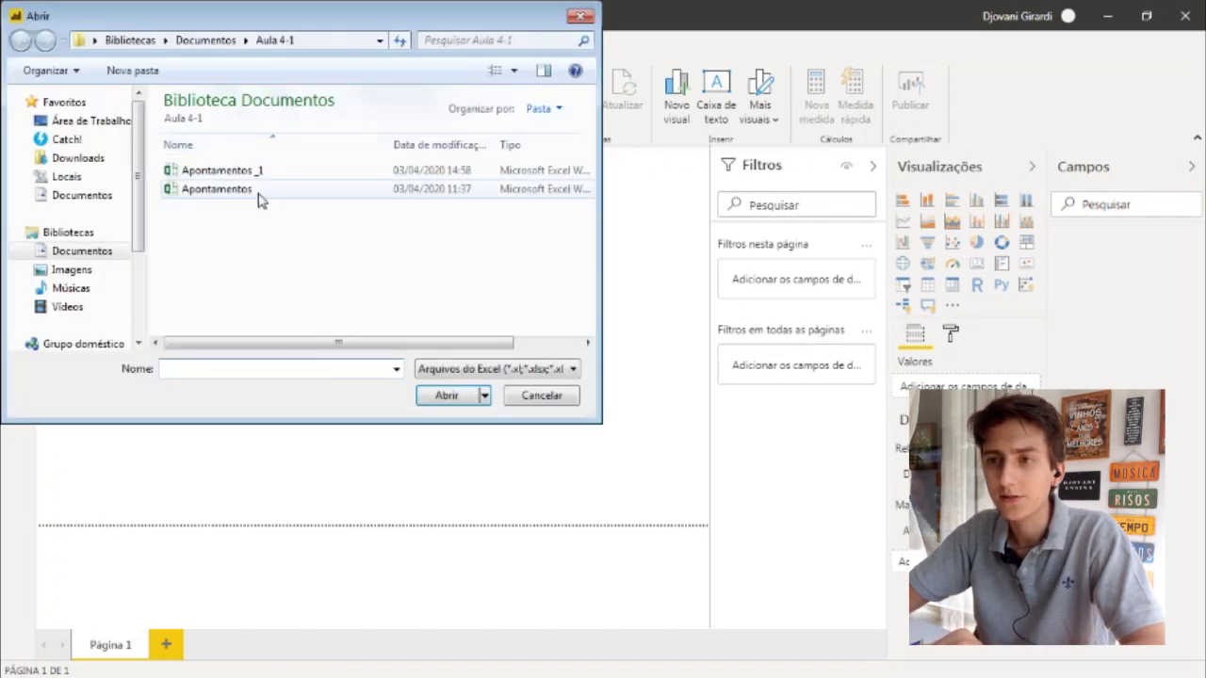
{"action": "left_click", "coordinate": [247, 173]}
{"action": "left_click", "coordinate": [446, 396]}
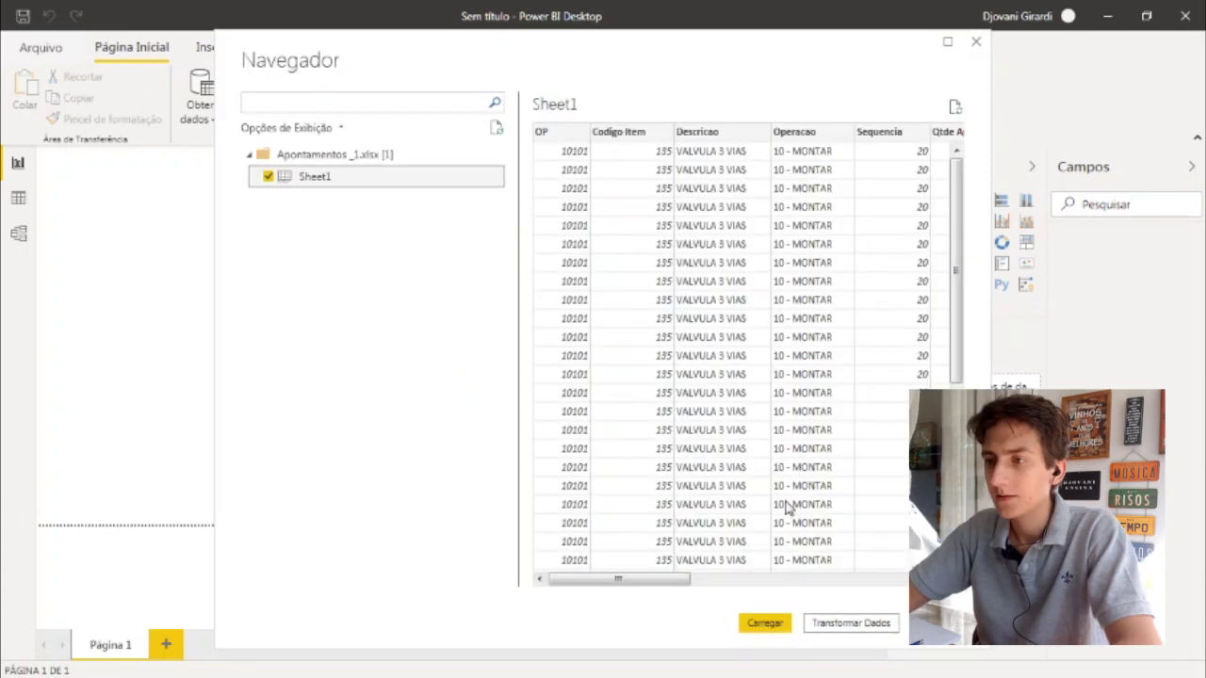
{"action": "left_click", "coordinate": [842, 624]}
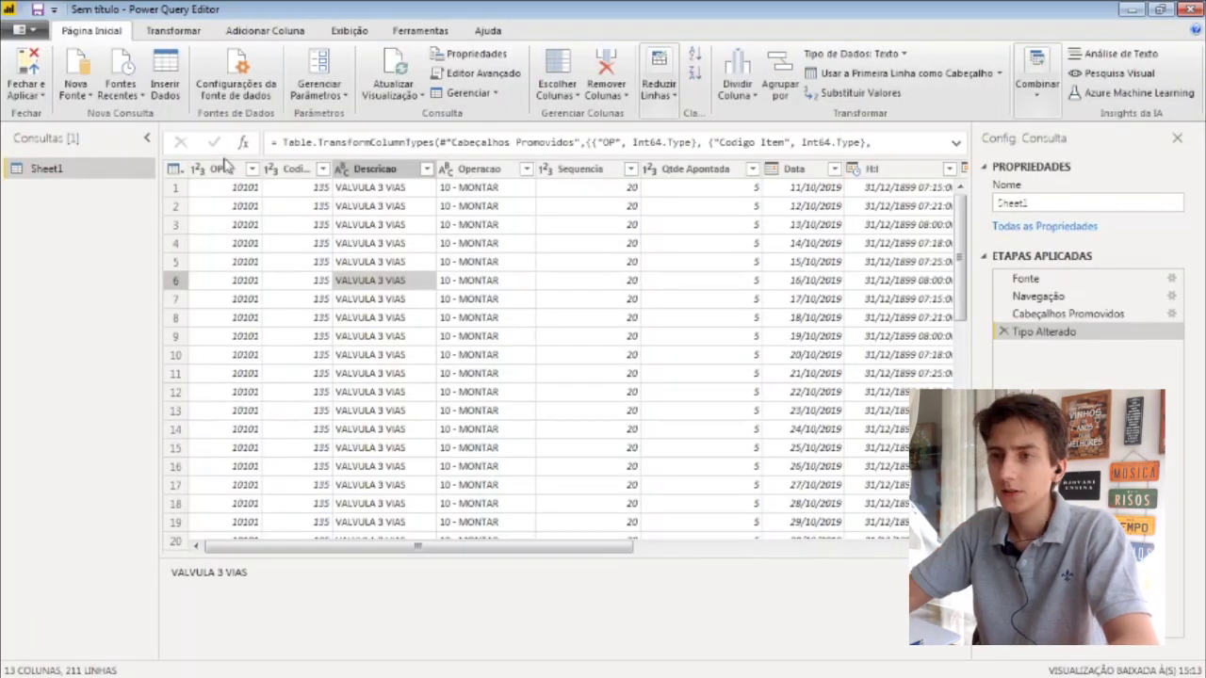
Step: Review the OP, Codigo Item, Descricao and Operacao columns of the Sheet1 query
{"action": "left_click", "coordinate": [219, 169]}
{"action": "left_click", "coordinate": [292, 170]}
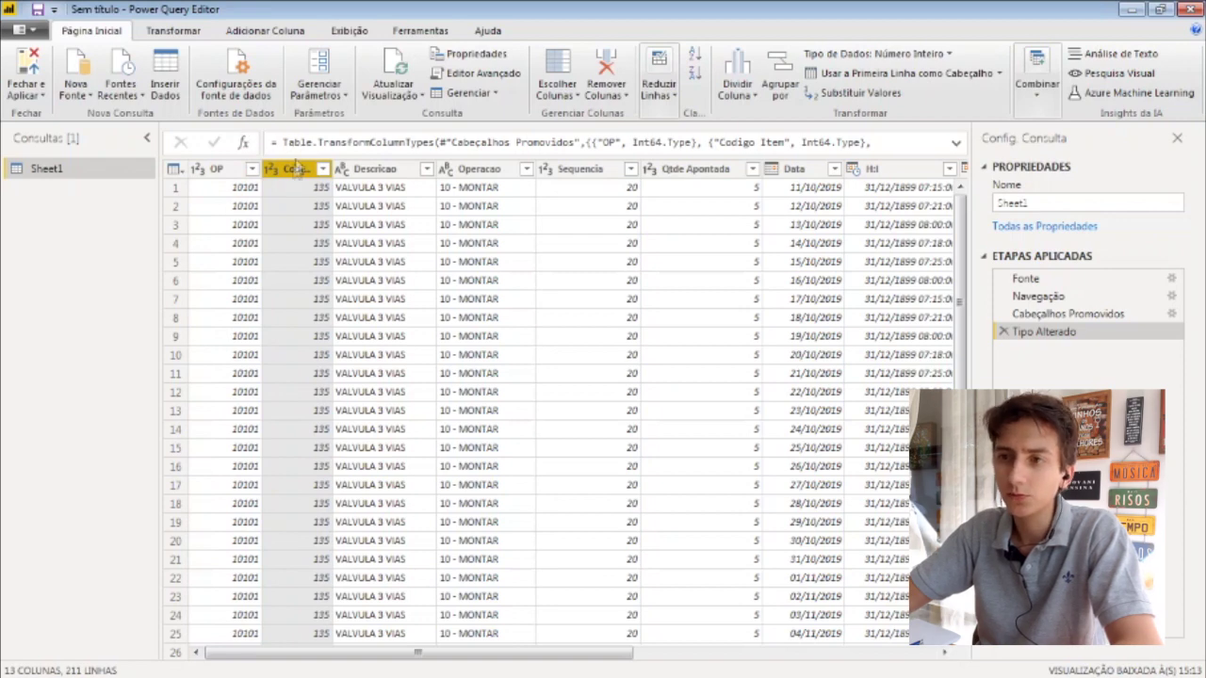
{"action": "left_click", "coordinate": [362, 172]}
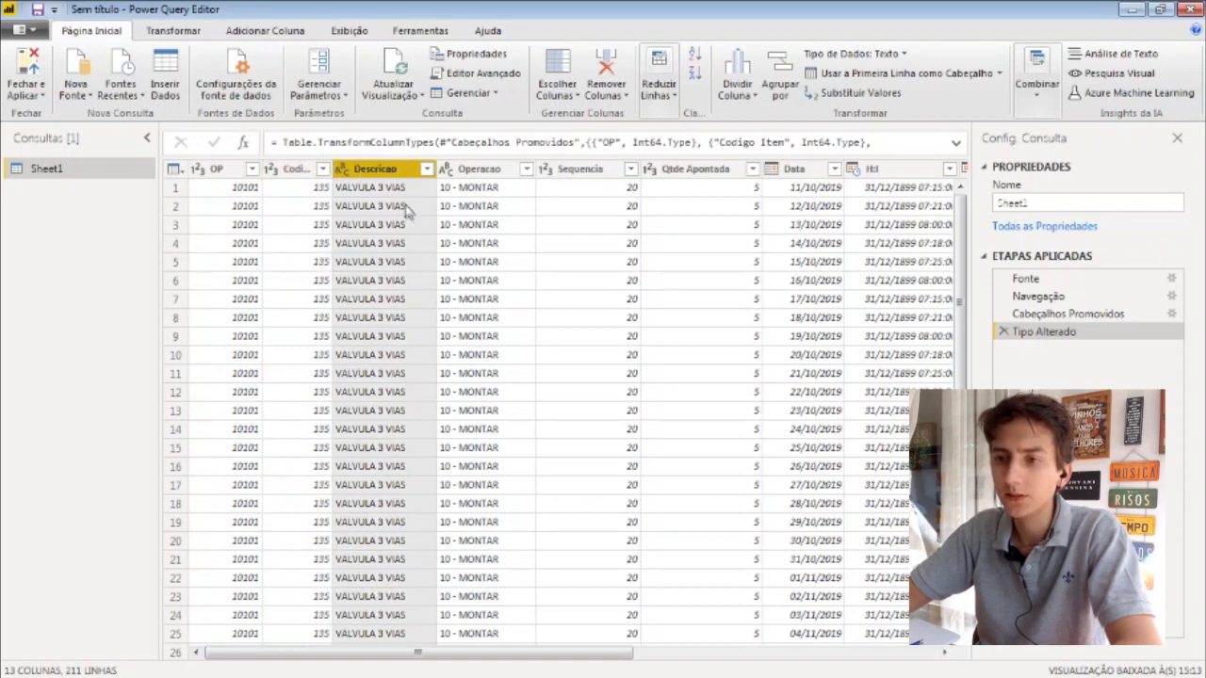
{"action": "left_click", "coordinate": [219, 170]}
{"action": "left_click", "coordinate": [294, 170]}
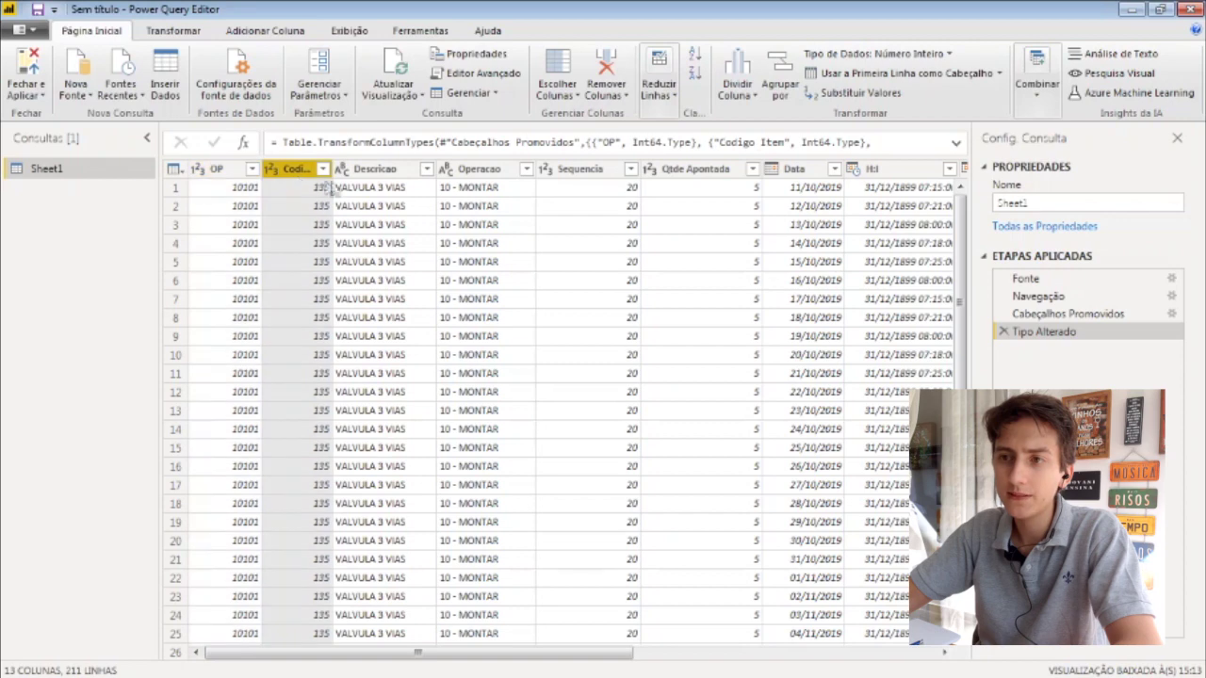
{"action": "left_click", "coordinate": [362, 169]}
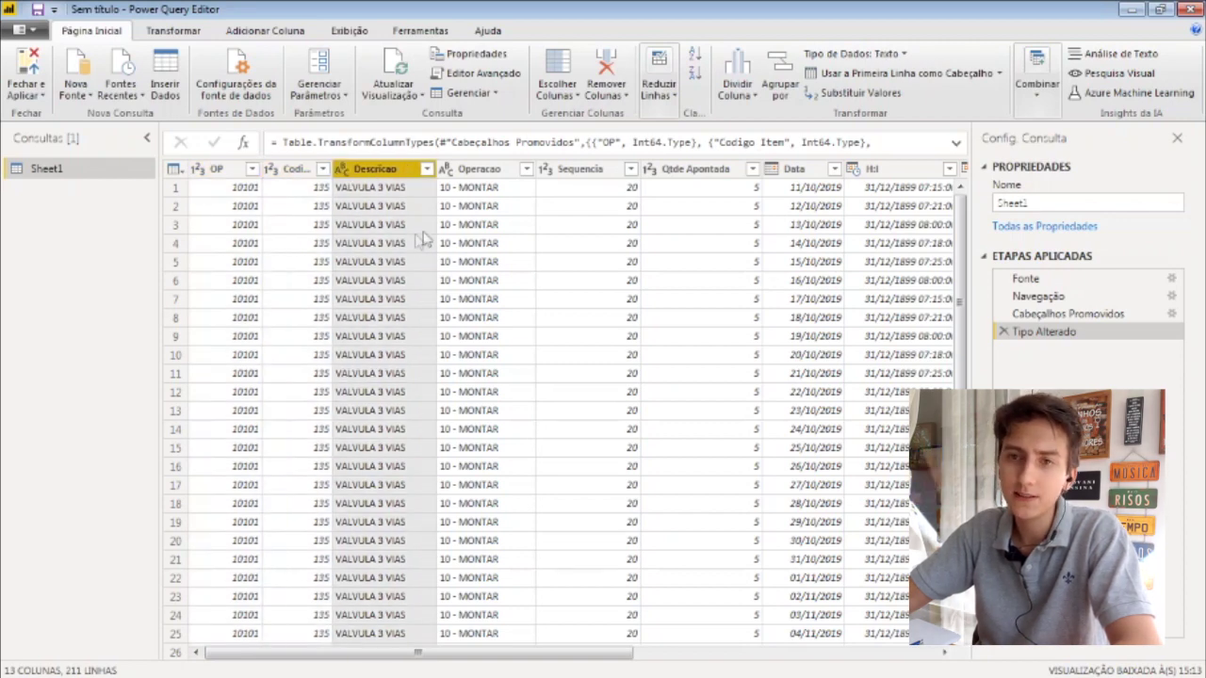
{"action": "left_click", "coordinate": [483, 170]}
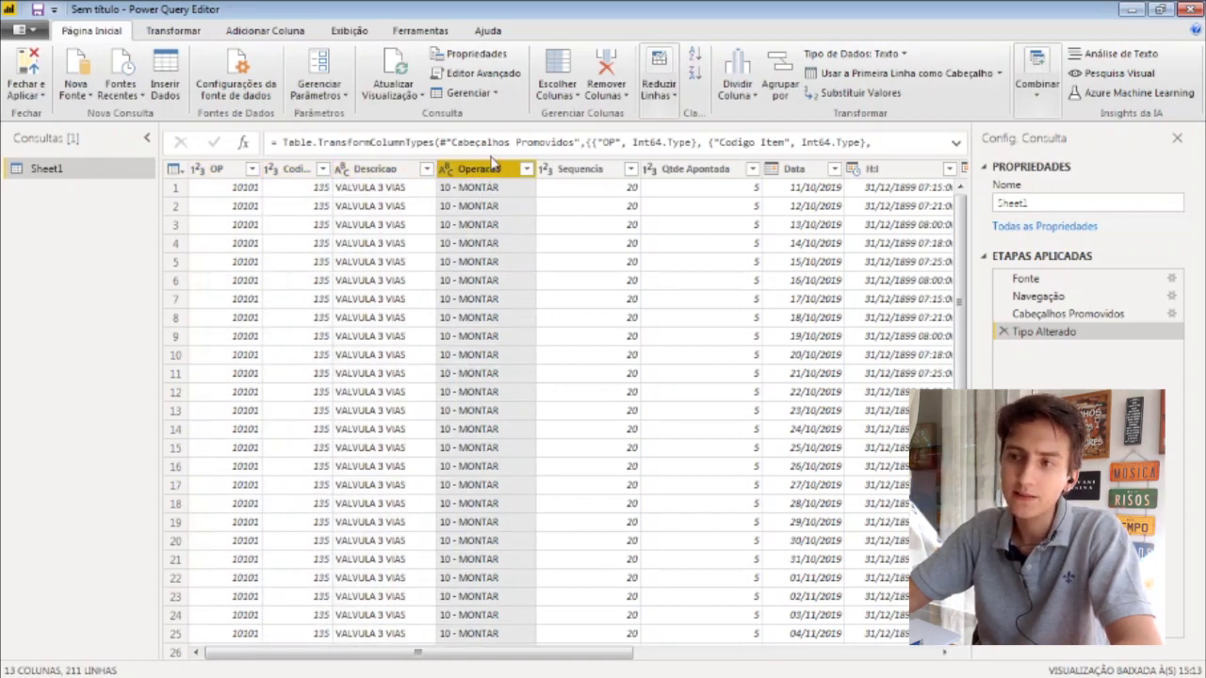
Step: Narrow the Sequencia, Qtde Apontada, Data, H:I and H:F columns so that the Operador column fits in view
{"action": "left_click", "coordinate": [601, 172]}
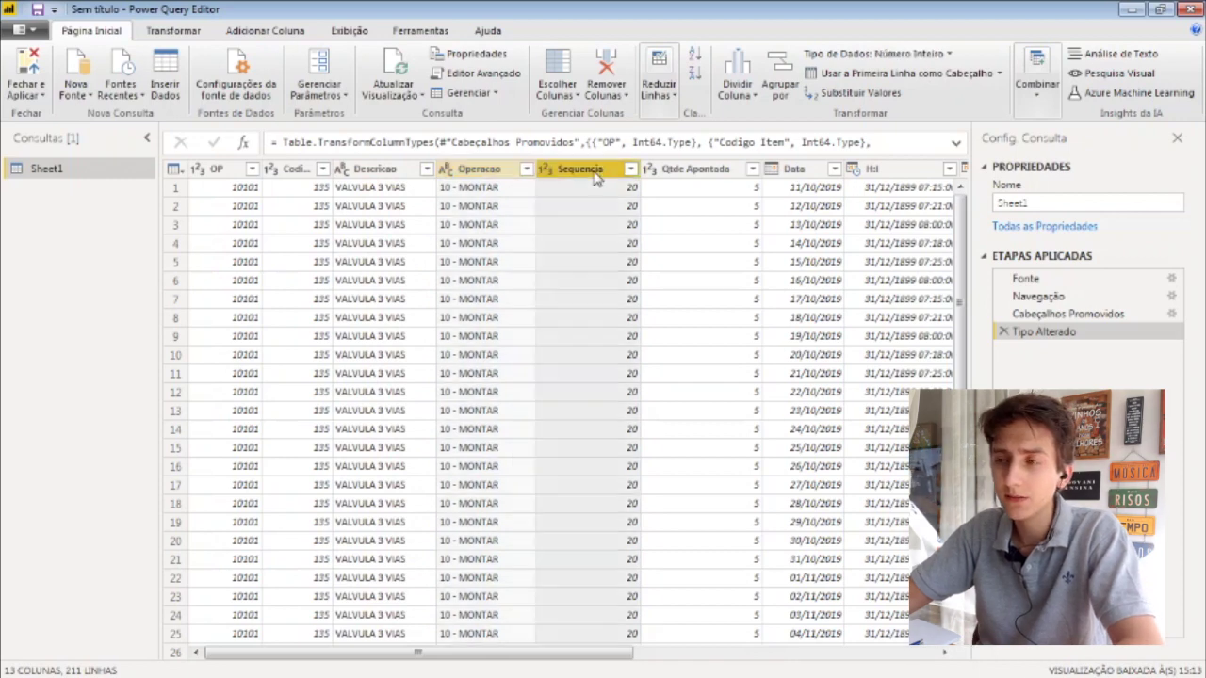
{"action": "left_click_drag", "start_coordinate": [641, 170], "coordinate": [590, 170]}
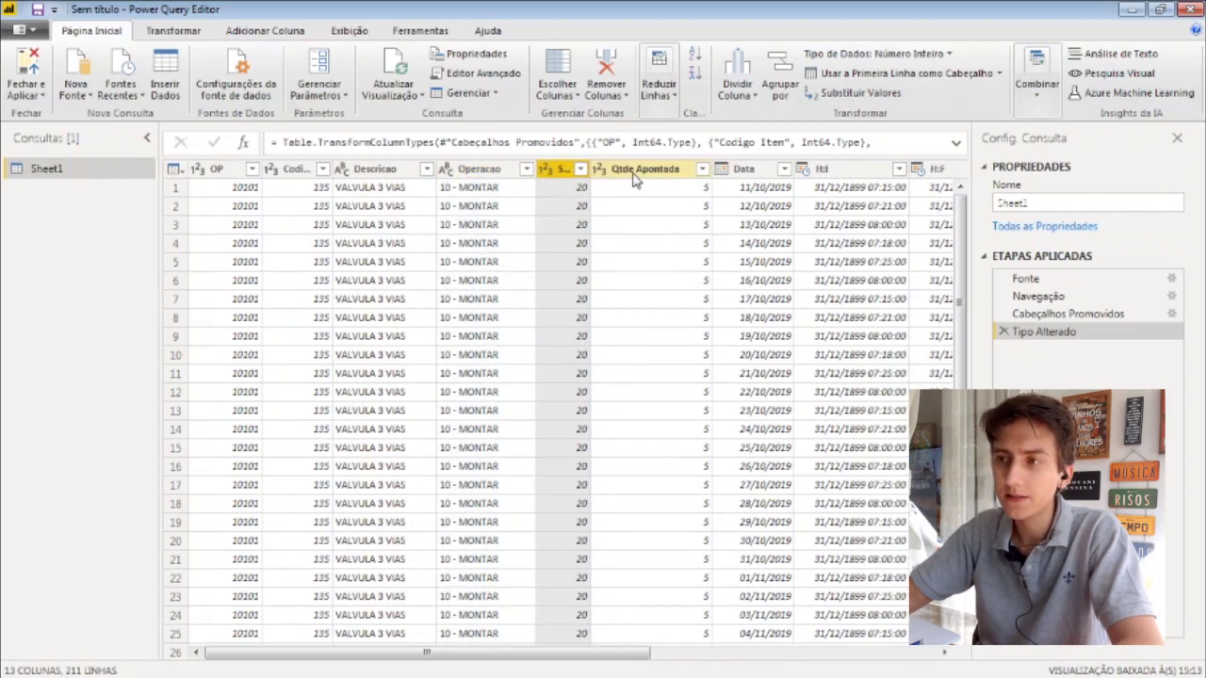
{"action": "left_click", "coordinate": [665, 171]}
{"action": "left_click_drag", "start_coordinate": [713, 168], "coordinate": [643, 170]}
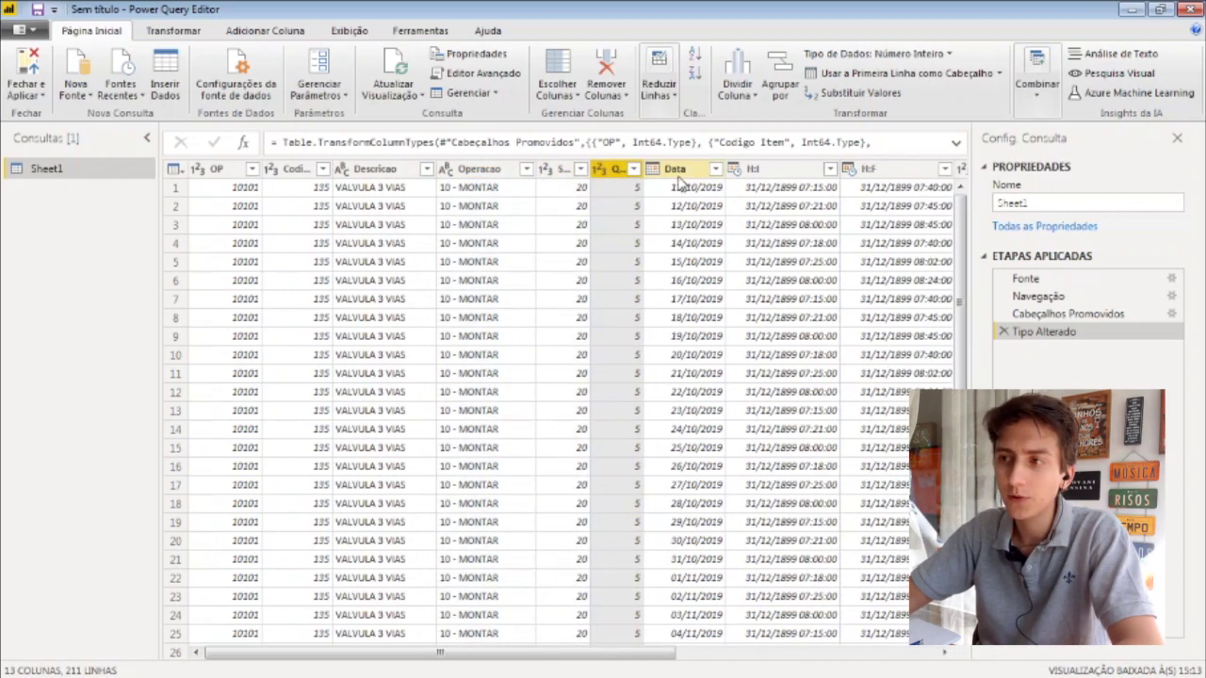
{"action": "left_click", "coordinate": [697, 169]}
{"action": "left_click_drag", "start_coordinate": [718, 167], "coordinate": [695, 170]}
{"action": "left_click", "coordinate": [727, 170]}
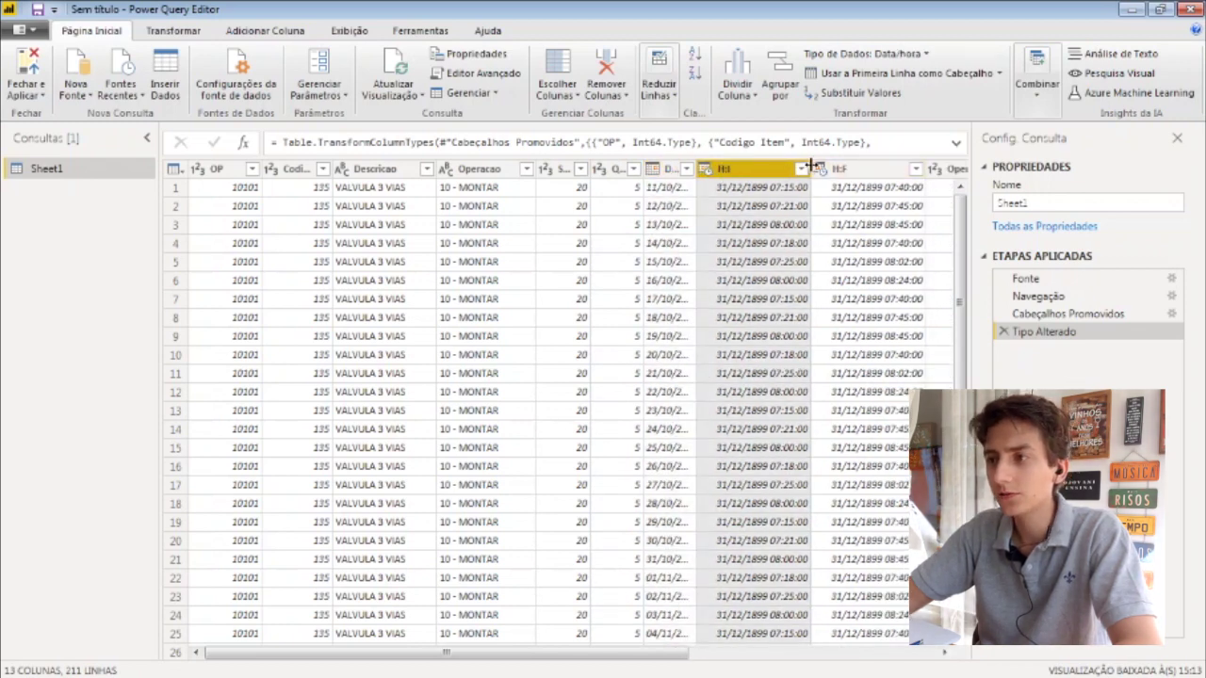
{"action": "left_click_drag", "start_coordinate": [810, 165], "coordinate": [784, 168]}
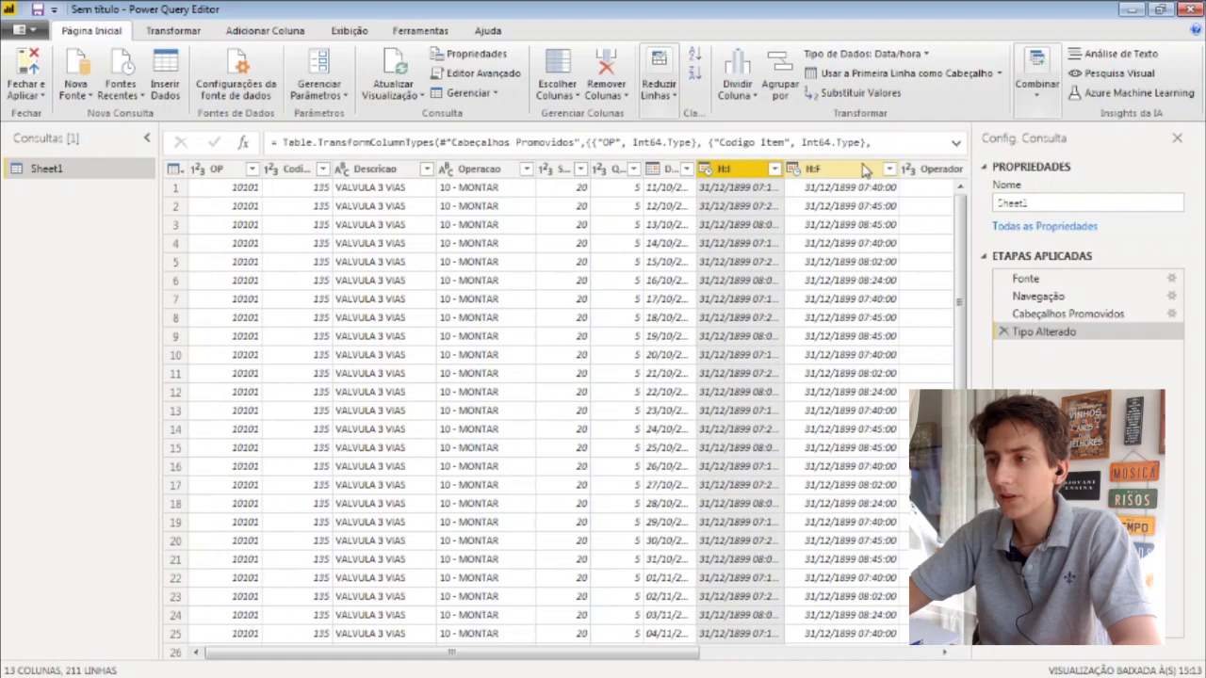
{"action": "left_click_drag", "start_coordinate": [897, 162], "coordinate": [859, 167]}
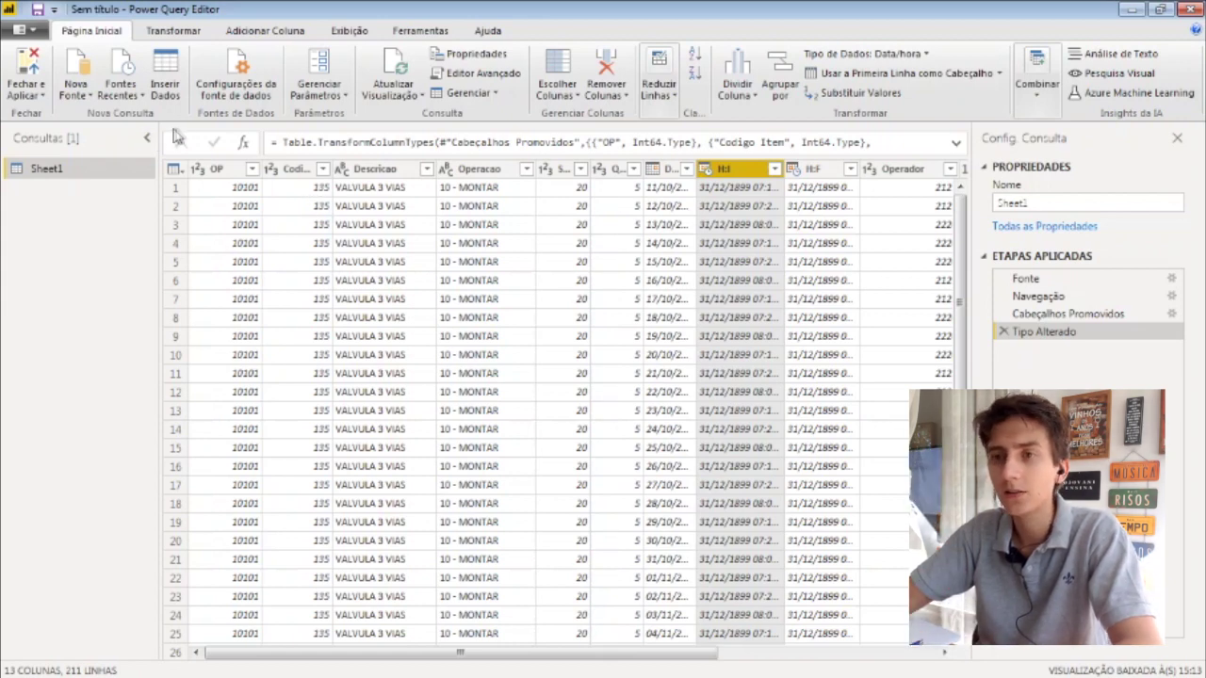
Step: Change the H:I column's data type to Hora, replacing the existing conversion, and narrow the column
{"action": "left_click", "coordinate": [179, 31]}
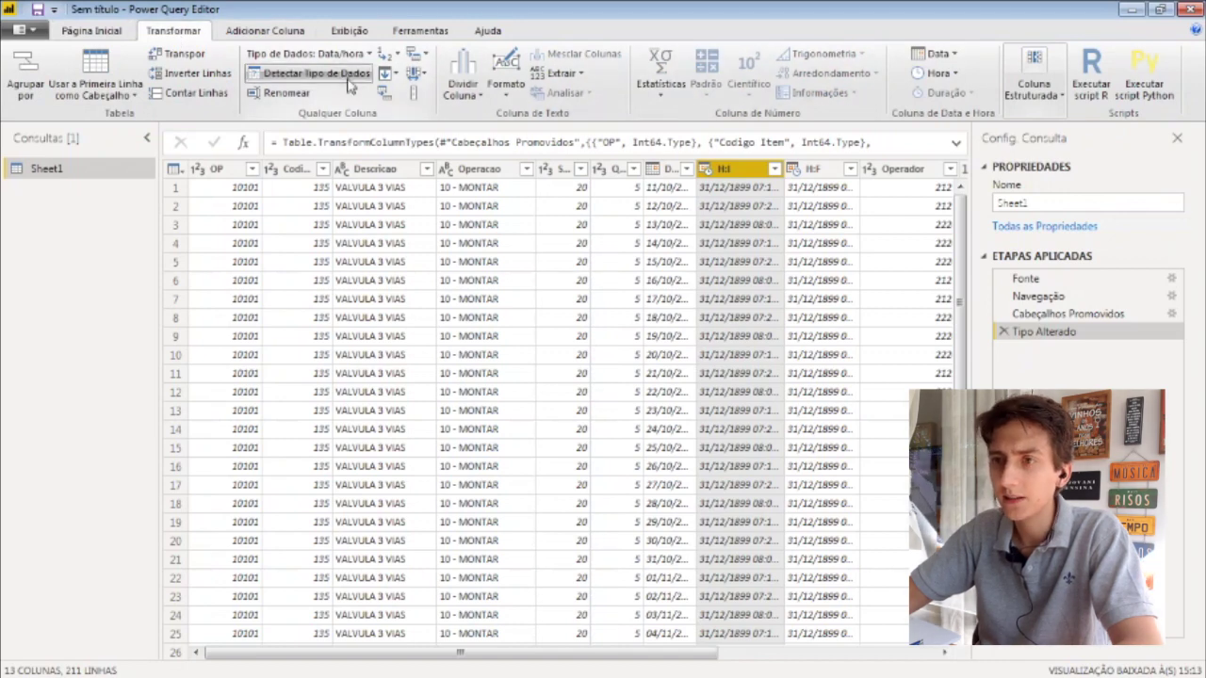
{"action": "left_click", "coordinate": [367, 58]}
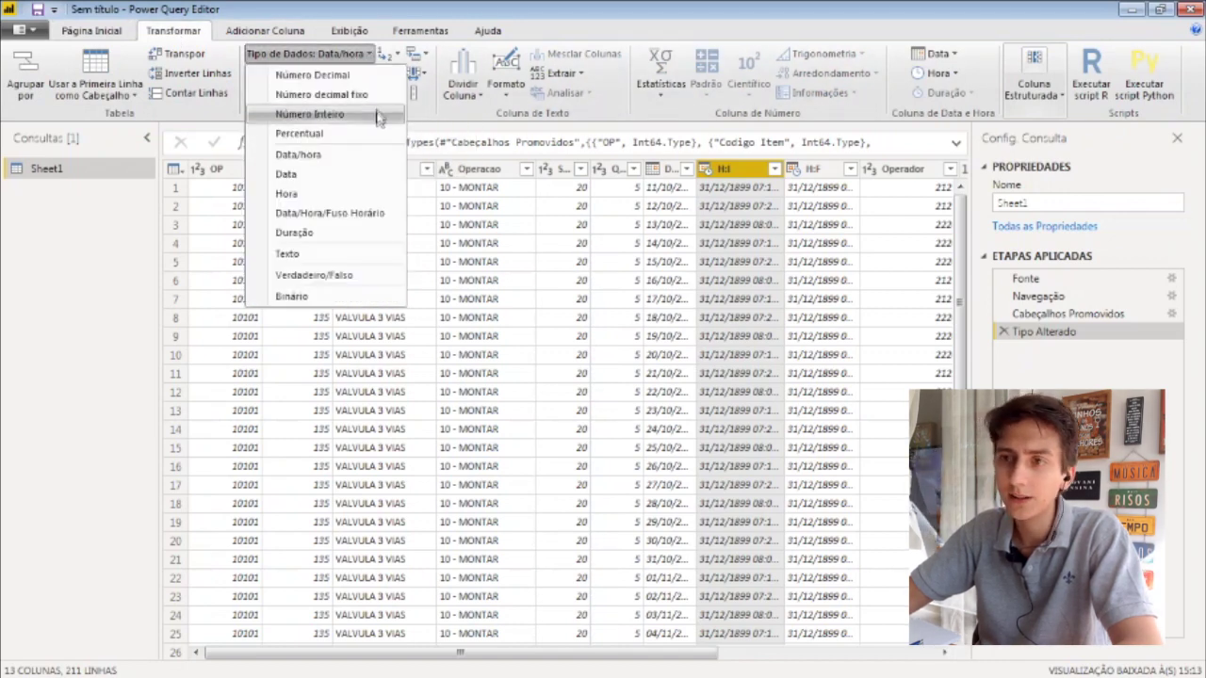
{"action": "left_click", "coordinate": [382, 194]}
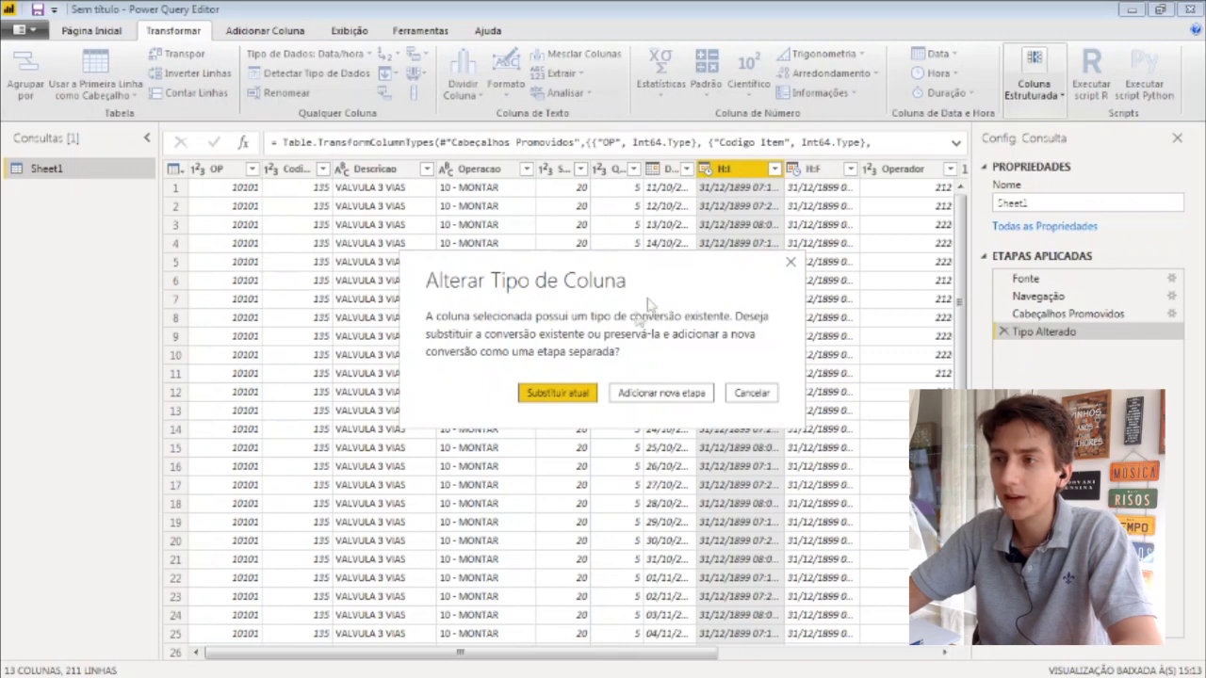
{"action": "left_click", "coordinate": [558, 393]}
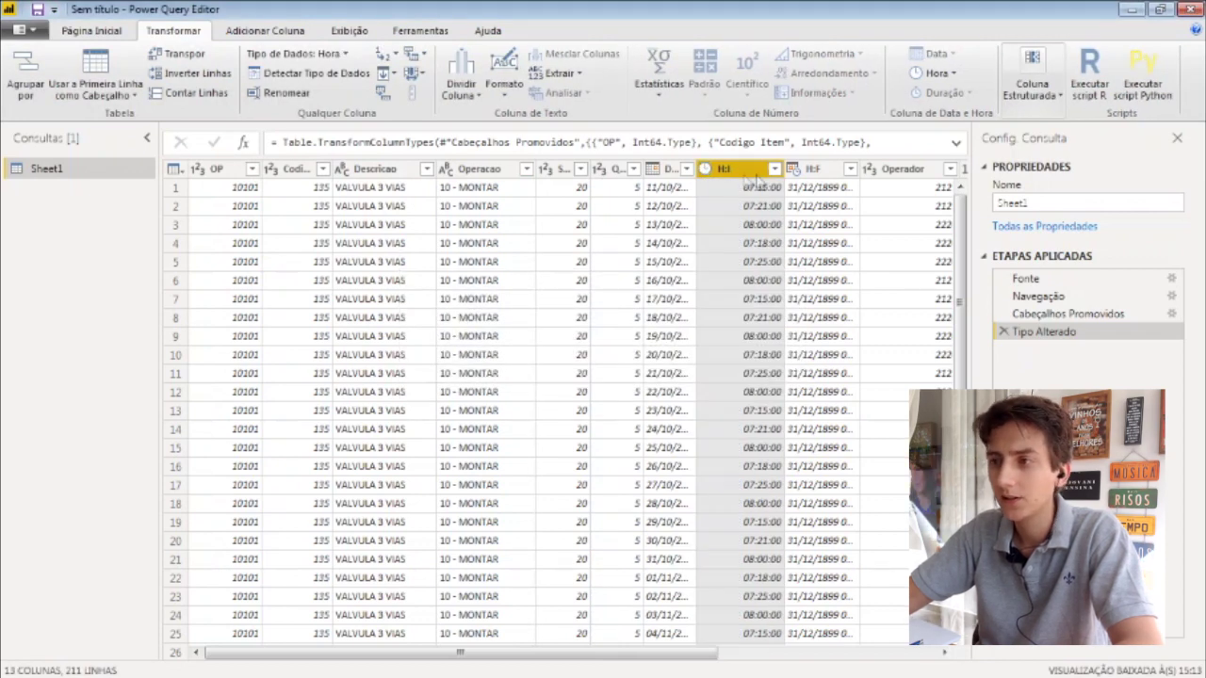
{"action": "left_click_drag", "start_coordinate": [784, 168], "coordinate": [755, 167]}
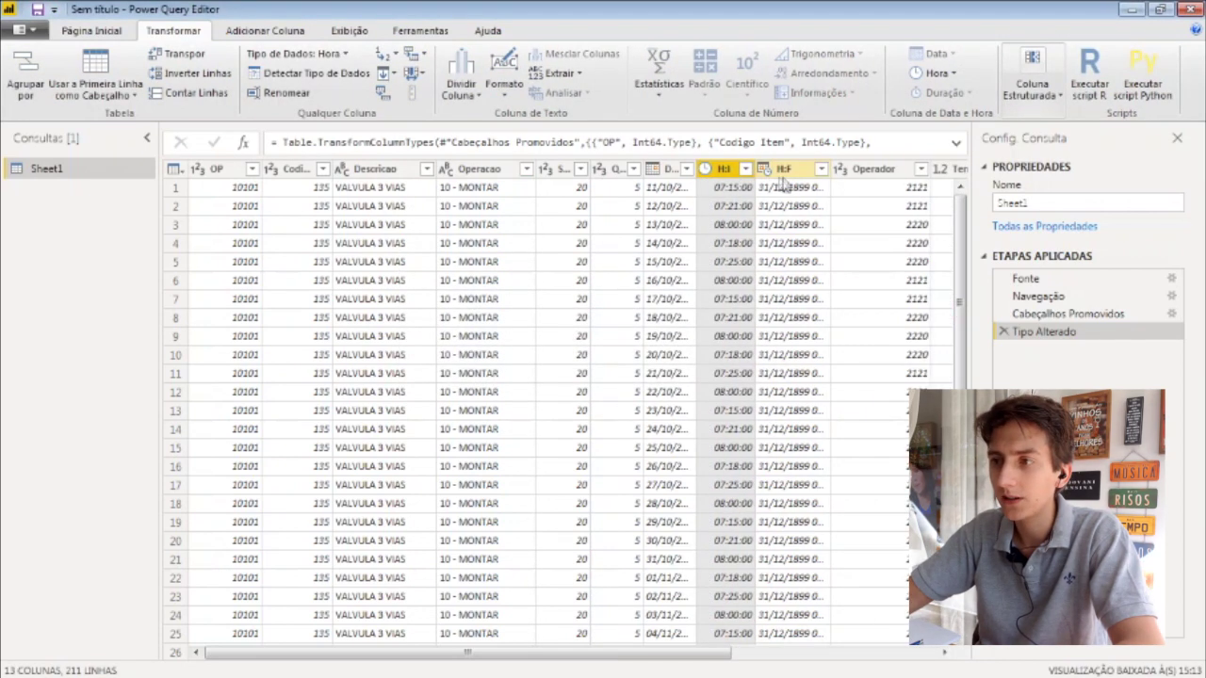
Step: Change the H:F column's data type to Hora, replacing the existing conversion, and narrow the column slightly
{"action": "left_click", "coordinate": [801, 169]}
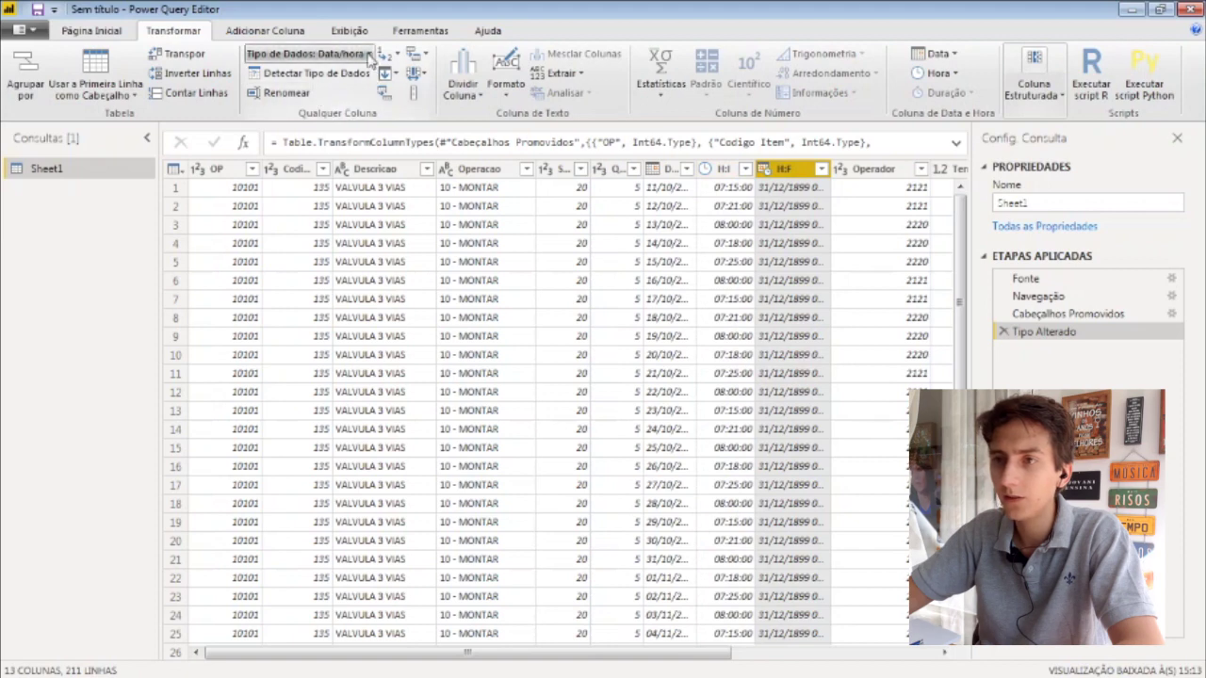
{"action": "left_click", "coordinate": [369, 57]}
{"action": "left_click", "coordinate": [359, 193]}
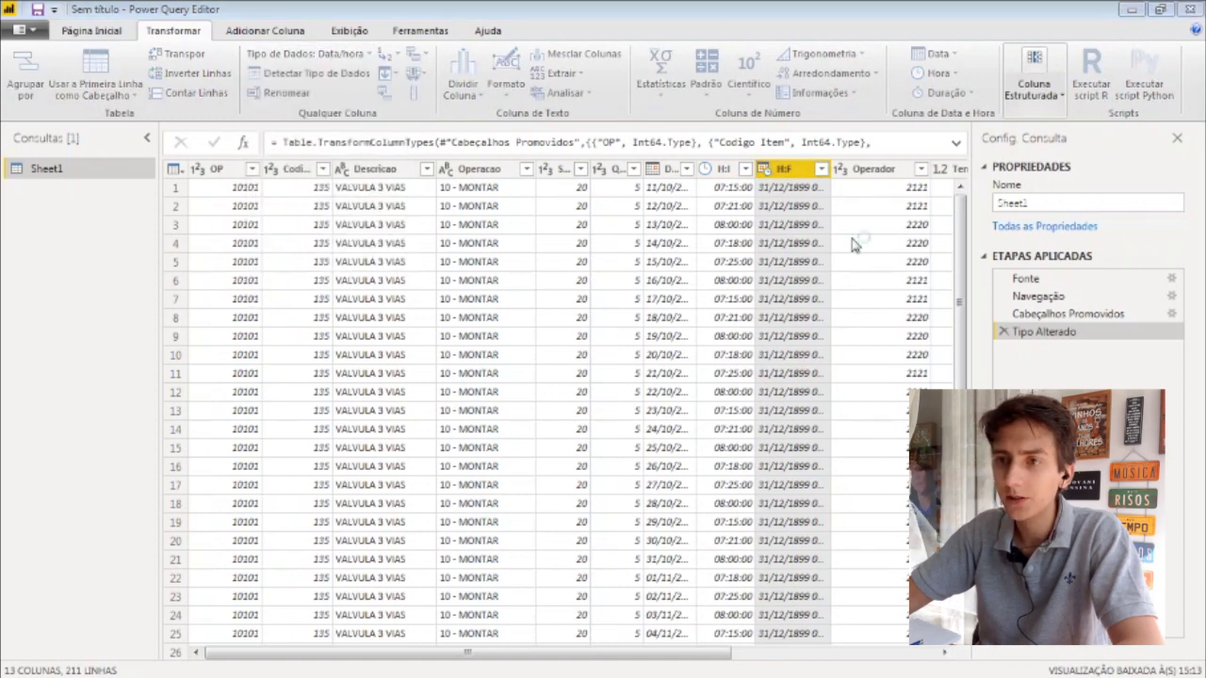
{"action": "left_click", "coordinate": [558, 393]}
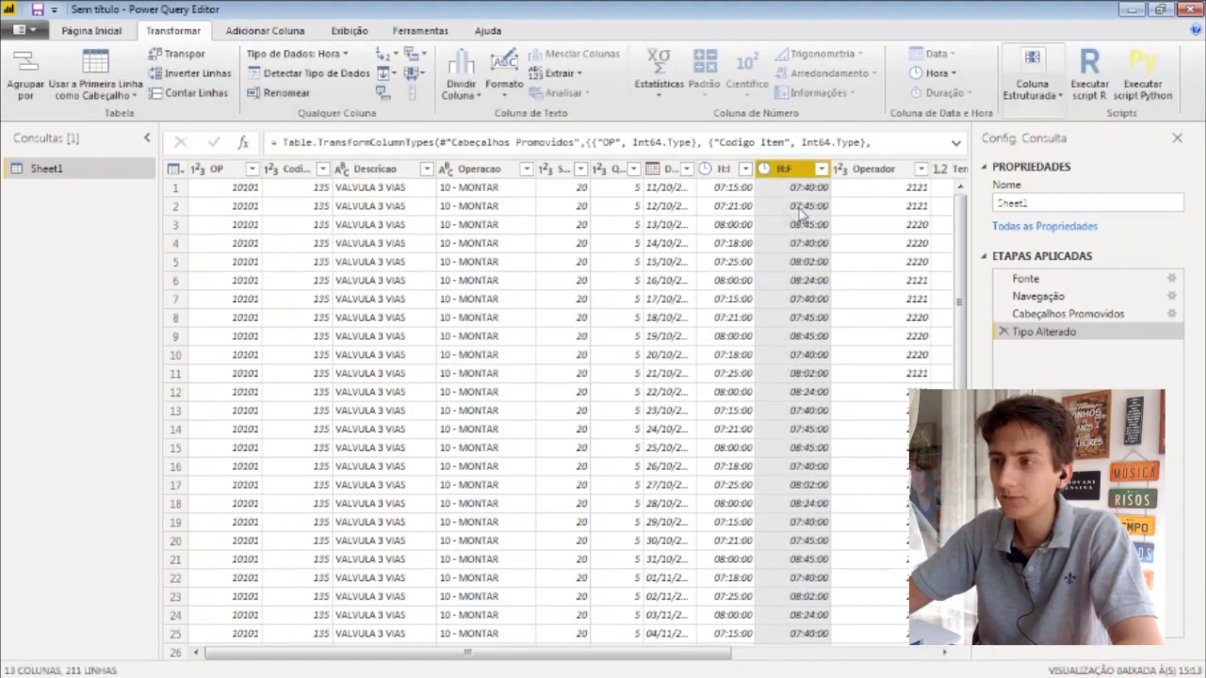
{"action": "left_click_drag", "start_coordinate": [828, 168], "coordinate": [815, 168]}
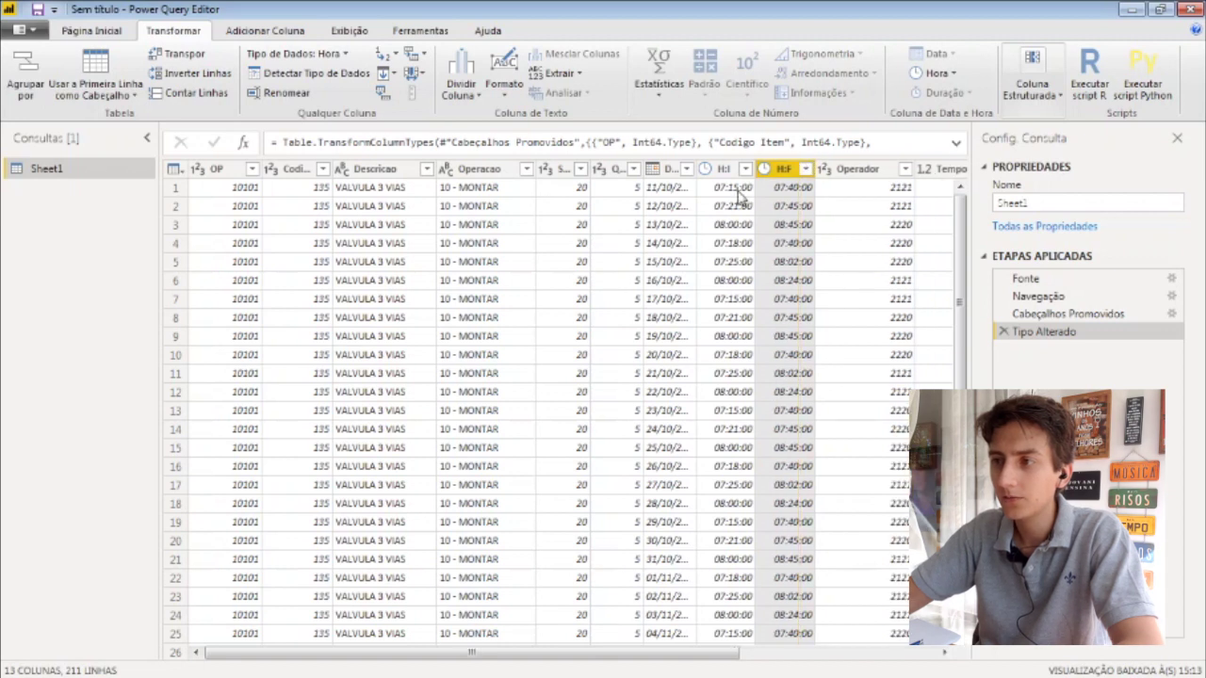
Step: Narrow the Operador, Tempo Padrao, Qtde Restante and Fim columns
{"action": "left_click", "coordinate": [853, 169]}
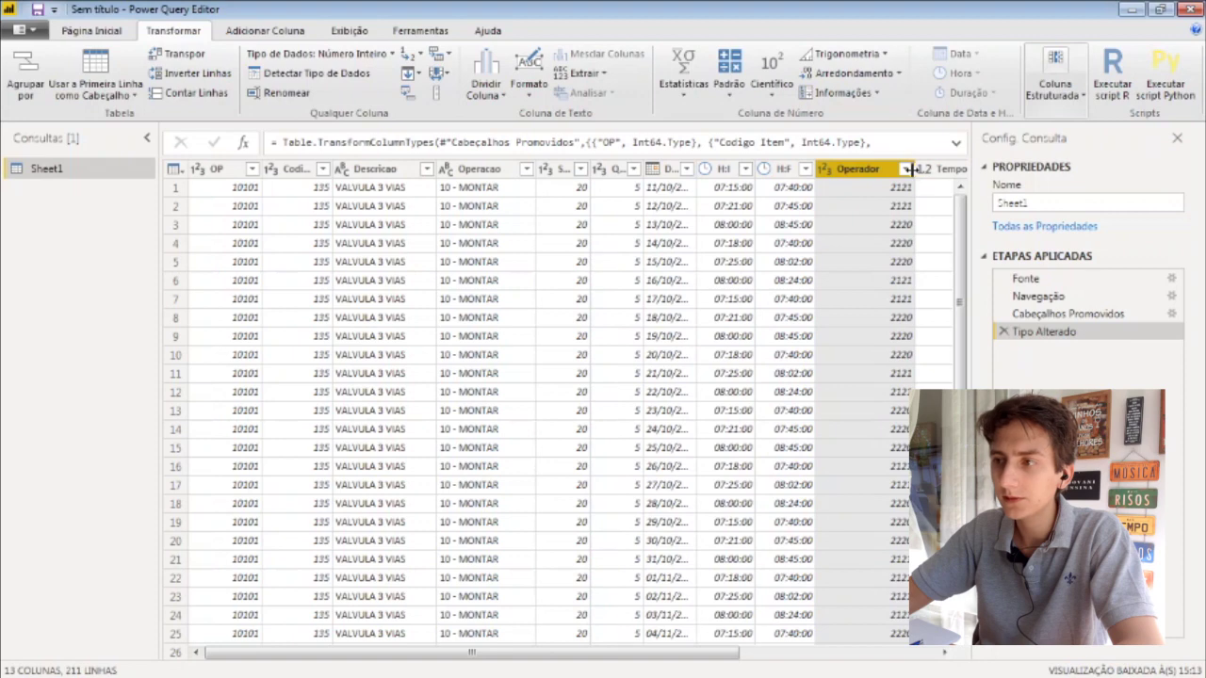
{"action": "left_click_drag", "start_coordinate": [913, 168], "coordinate": [878, 170]}
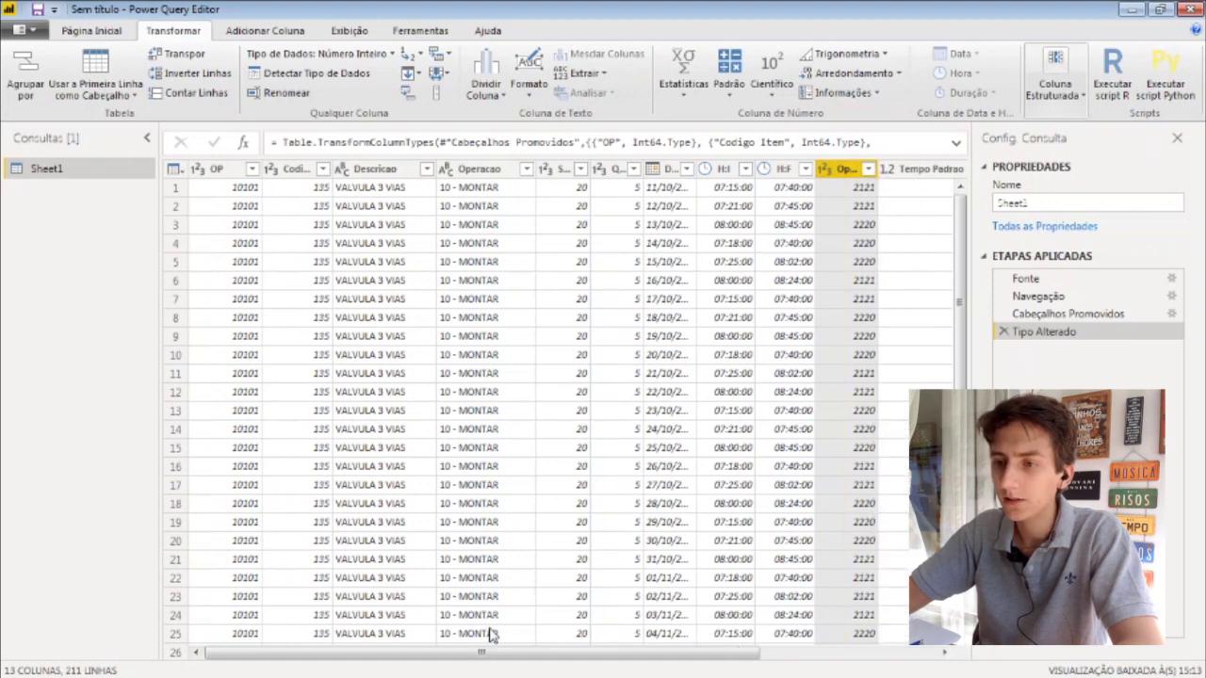
{"action": "left_click_drag", "start_coordinate": [499, 657], "coordinate": [600, 656]}
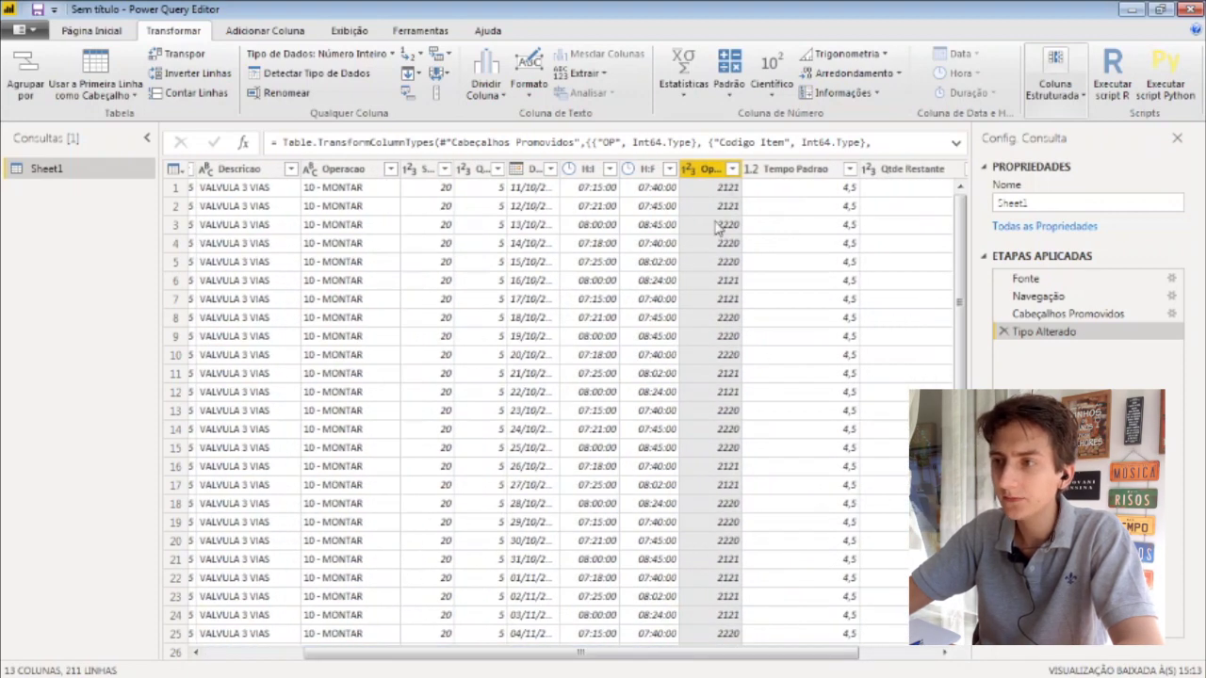
{"action": "left_click", "coordinate": [828, 169]}
{"action": "left_click_drag", "start_coordinate": [859, 170], "coordinate": [795, 170]}
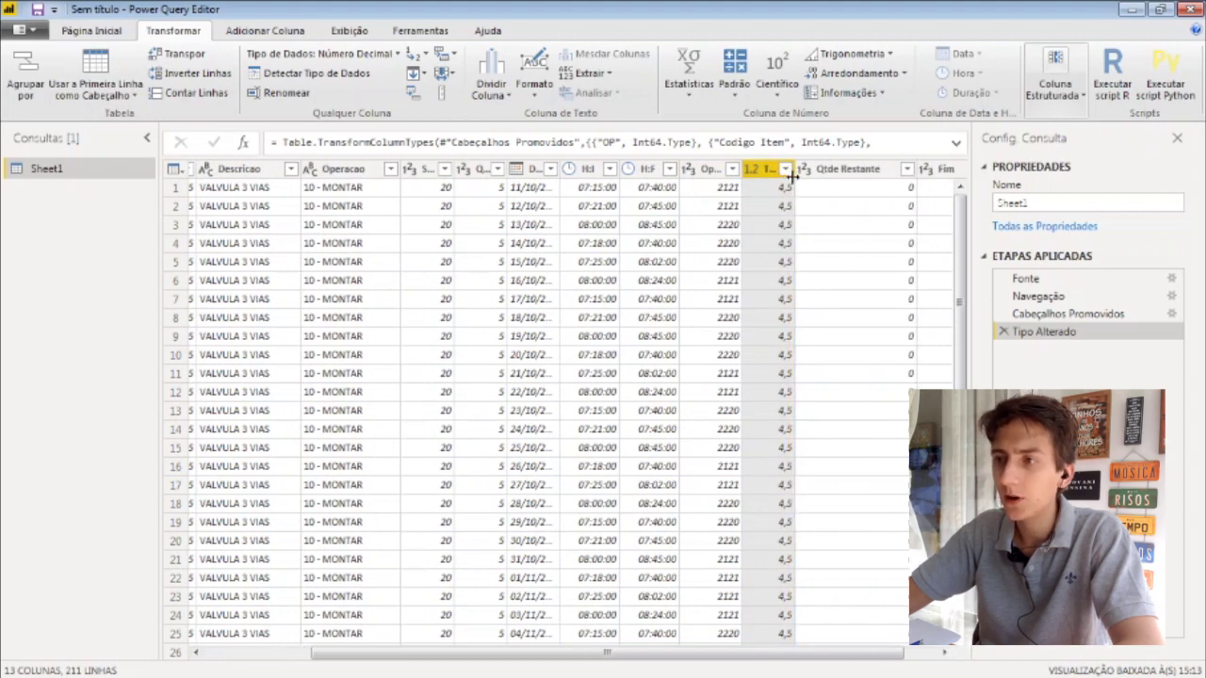
{"action": "left_click", "coordinate": [838, 170]}
{"action": "left_click_drag", "start_coordinate": [915, 170], "coordinate": [846, 187]}
{"action": "left_click", "coordinate": [927, 170]}
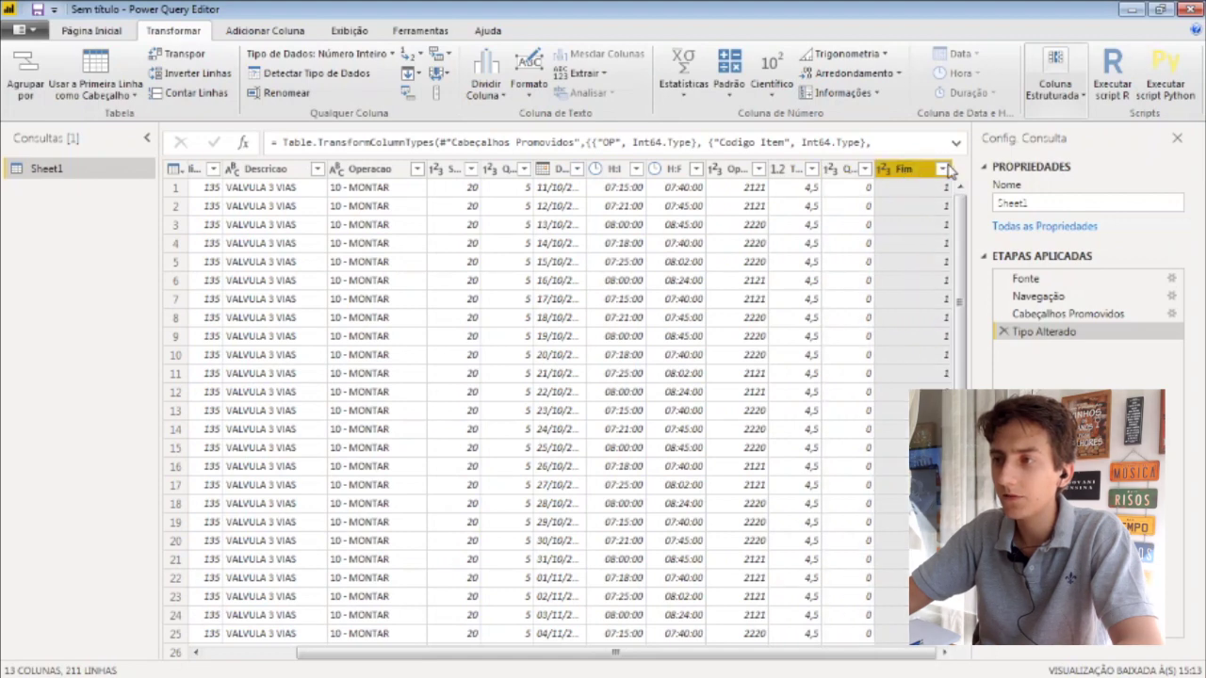
{"action": "left_click_drag", "start_coordinate": [949, 170], "coordinate": [925, 171]}
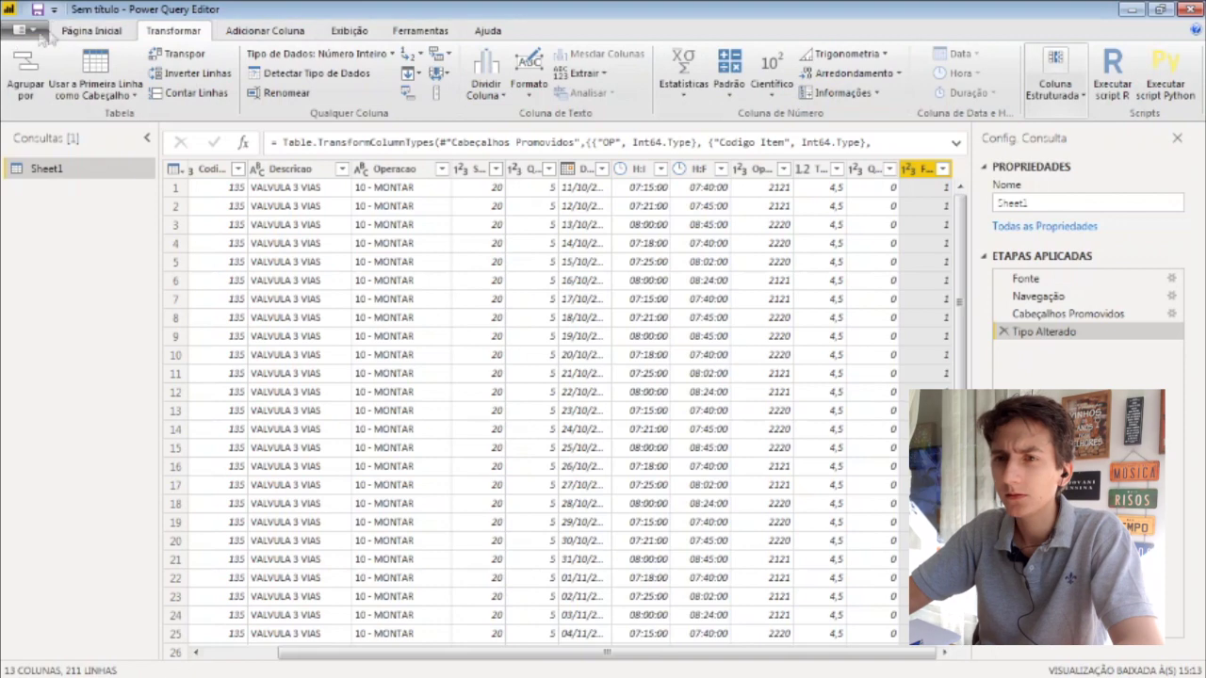
Step: Close Power Query Editor, applying the query changes to the model, and show the Sheet1 table in data view
{"action": "left_click", "coordinate": [91, 31]}
{"action": "left_click", "coordinate": [24, 64]}
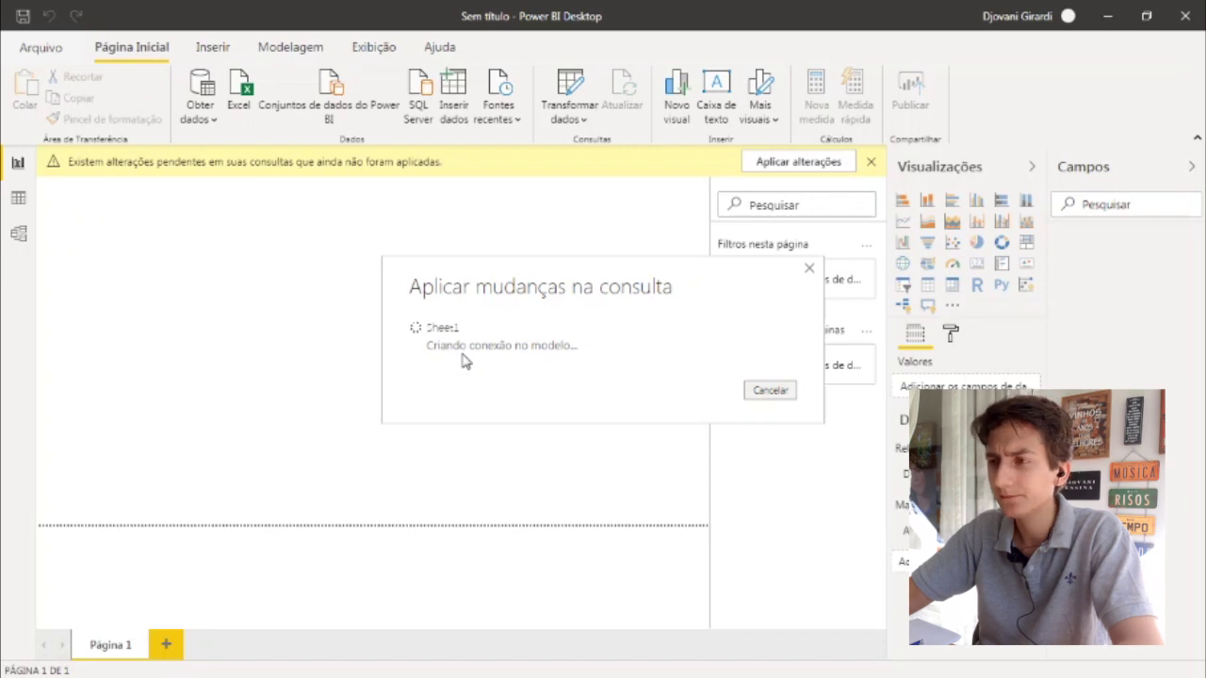
{"action": "left_click", "coordinate": [18, 199]}
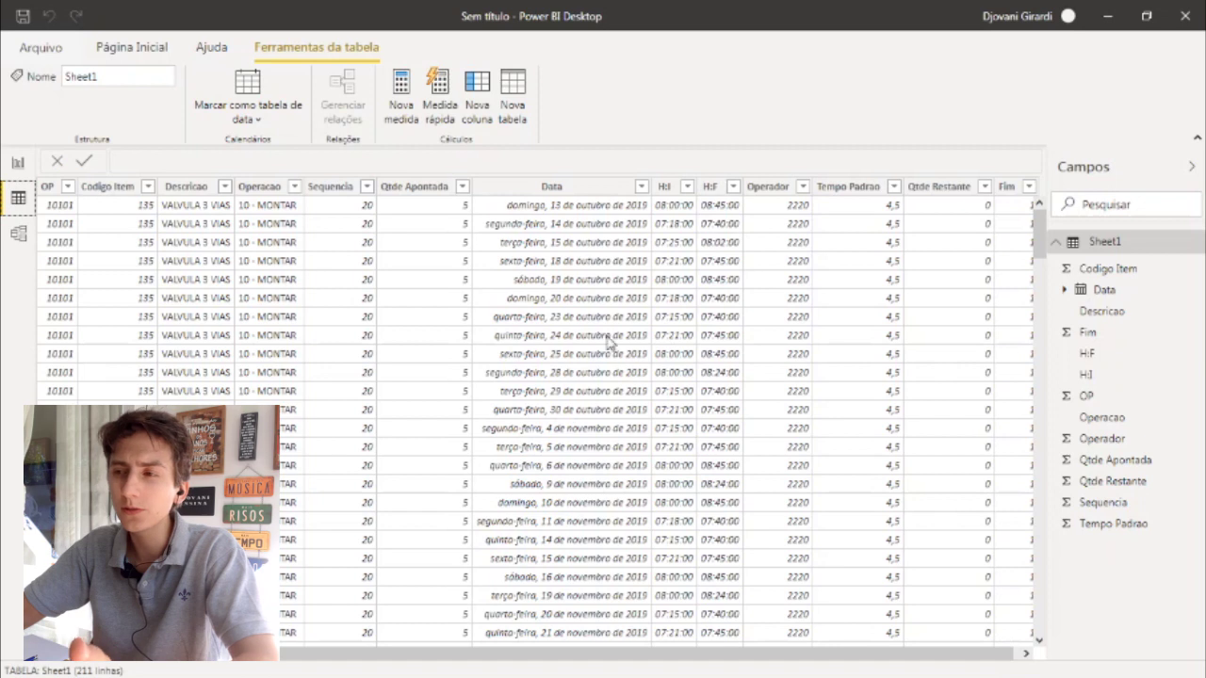
Step: Add a calculated column named TempoMin to Sheet1, starting its formula with 24*60*
{"action": "left_click", "coordinate": [712, 187]}
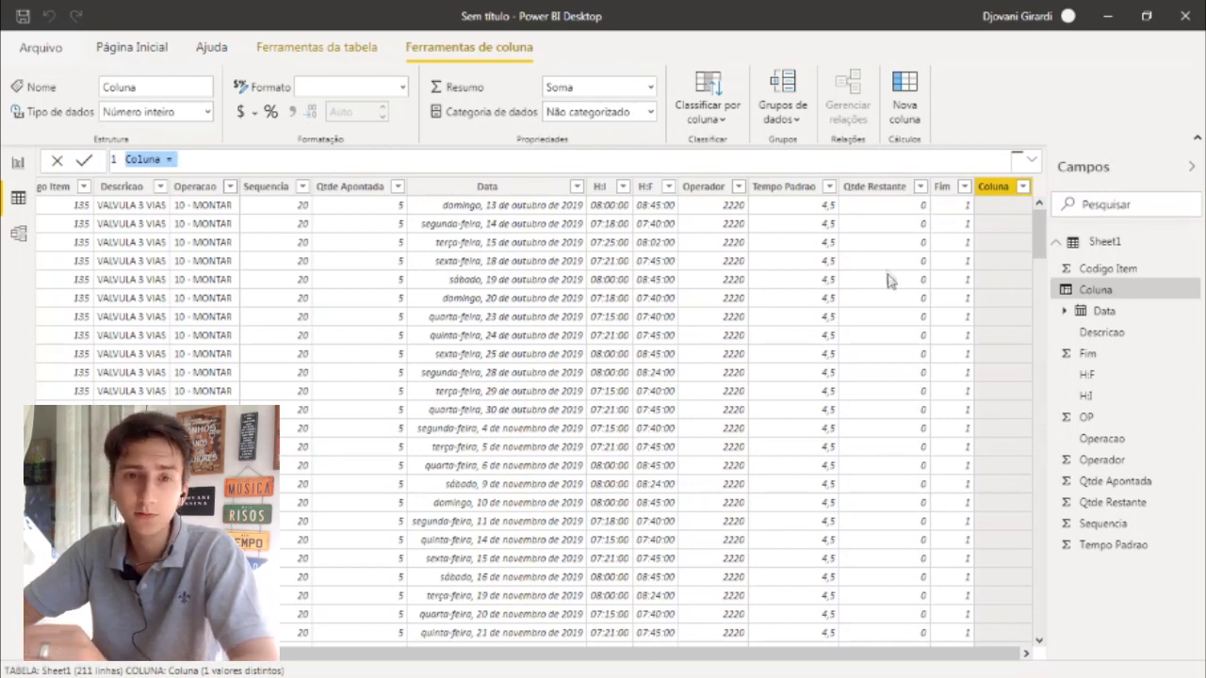
{"action": "left_click", "coordinate": [996, 220]}
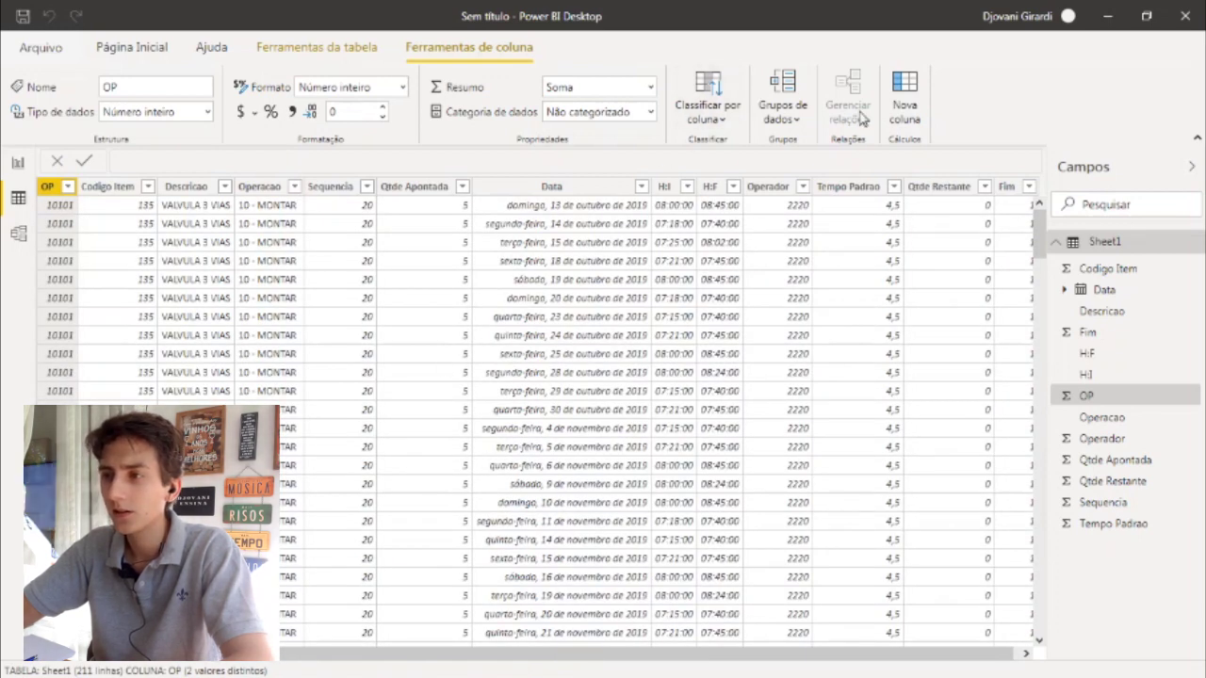
{"action": "left_click", "coordinate": [900, 94]}
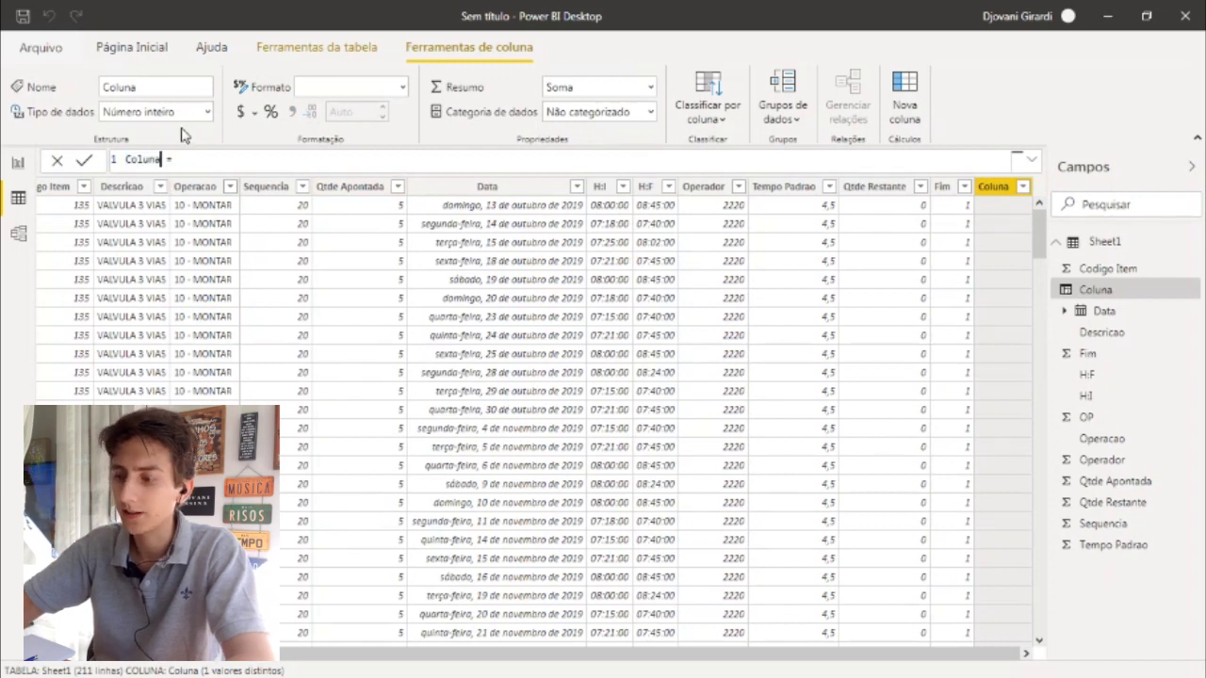
{"action": "key", "text": "BackSpace"}
{"action": "key", "text": "BackSpace"}
{"action": "key", "text": "BackSpace"}
{"action": "key", "text": "BackSpace"}
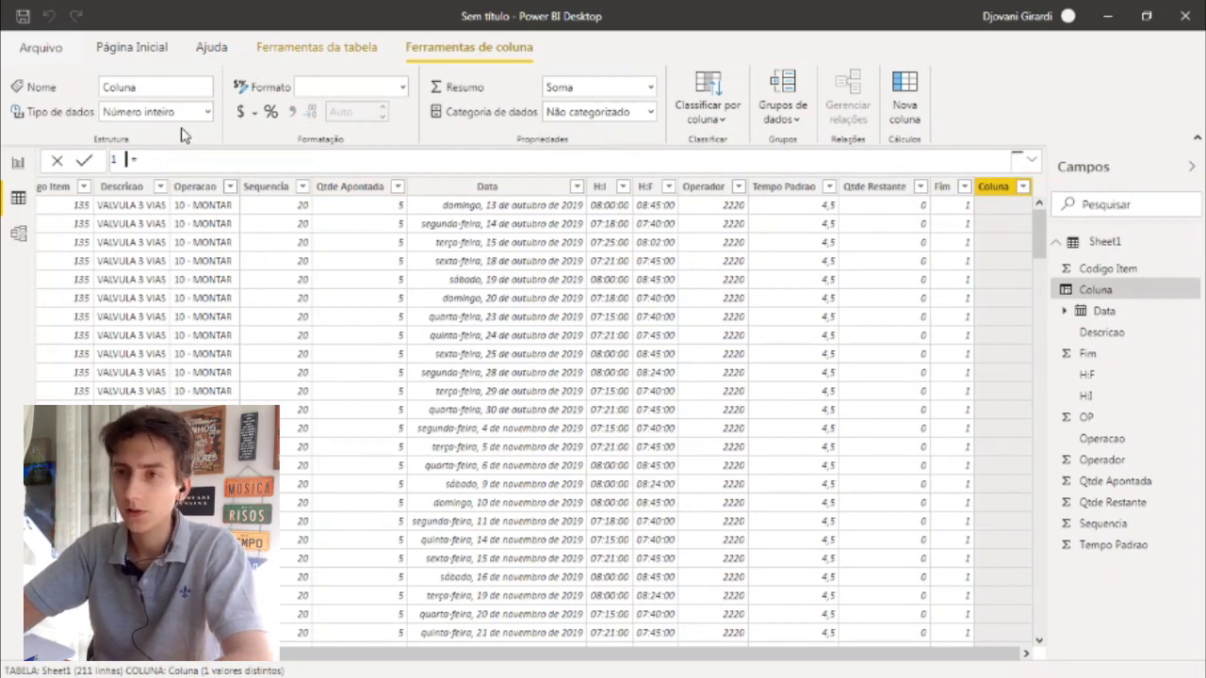
{"action": "type", "text": "TempoMin = 24*60*"}
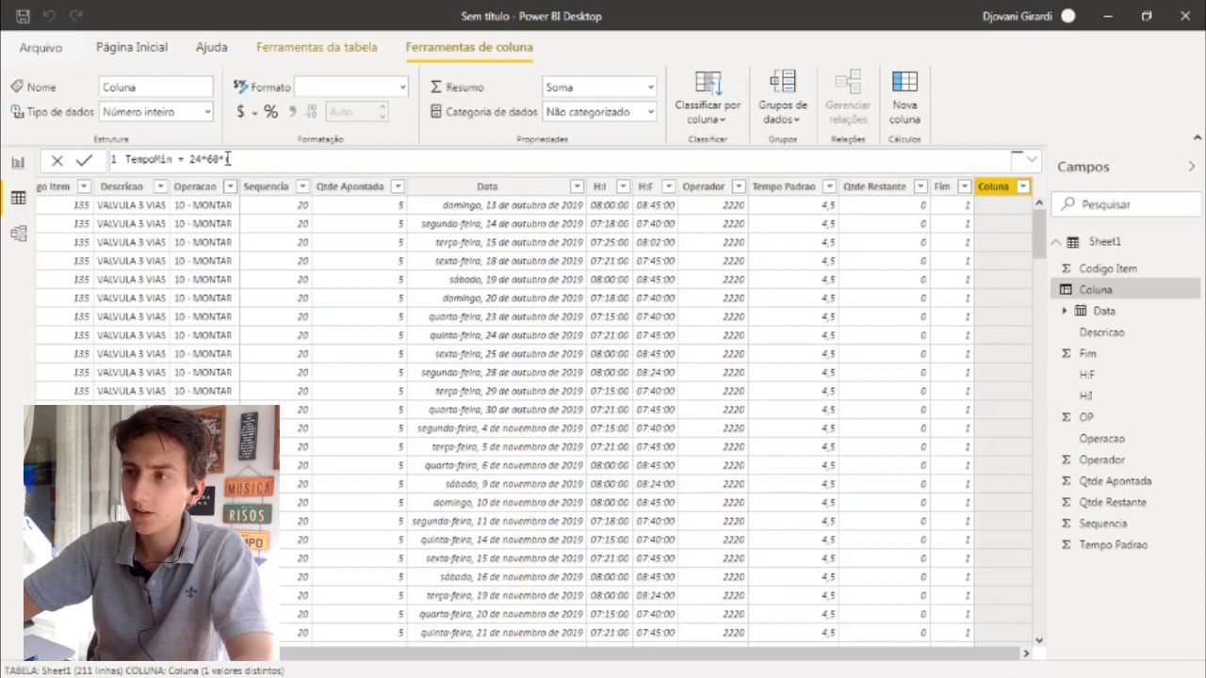
Step: Complete the TempoMin formula with (Sheet1[H:F]-Sheet1[H:I]) and commit it
{"action": "type", "text": "("}
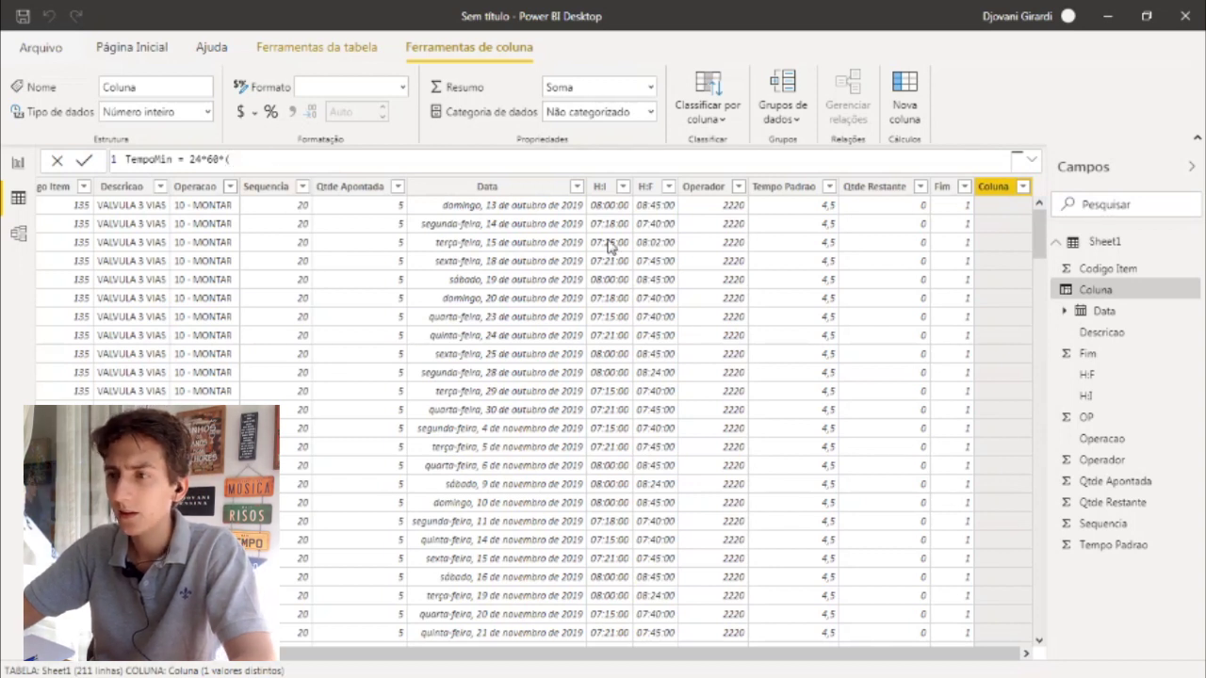
{"action": "type", "text": "H"}
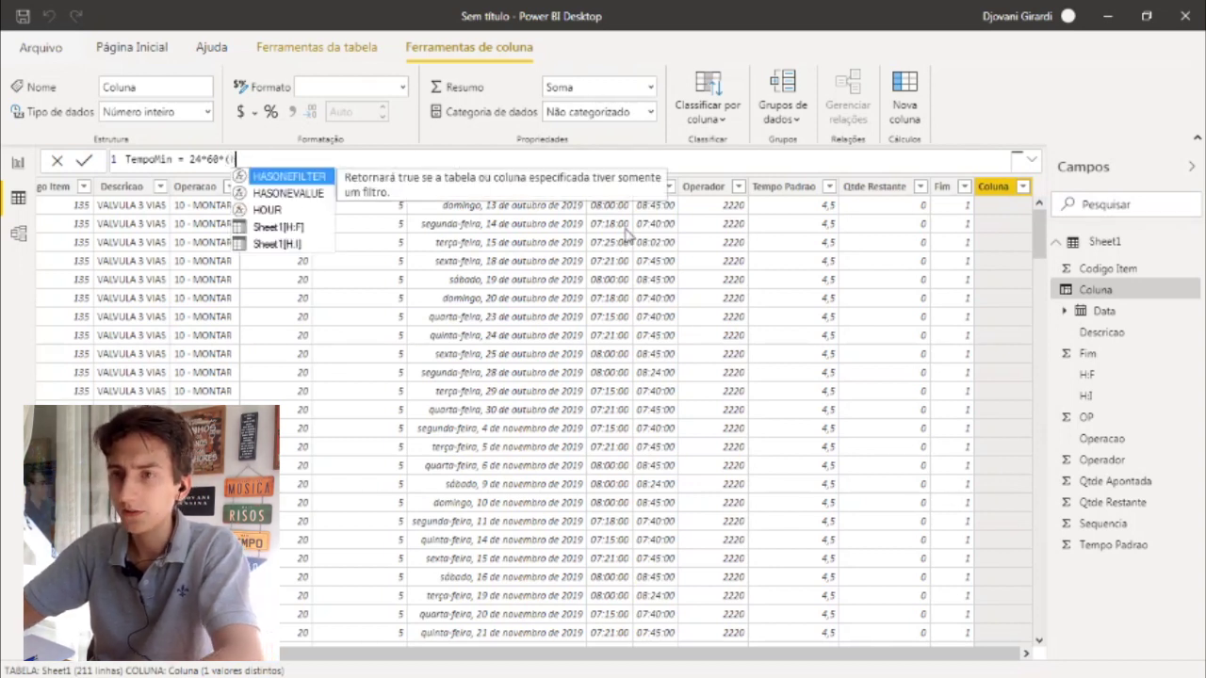
{"action": "left_click", "coordinate": [309, 227]}
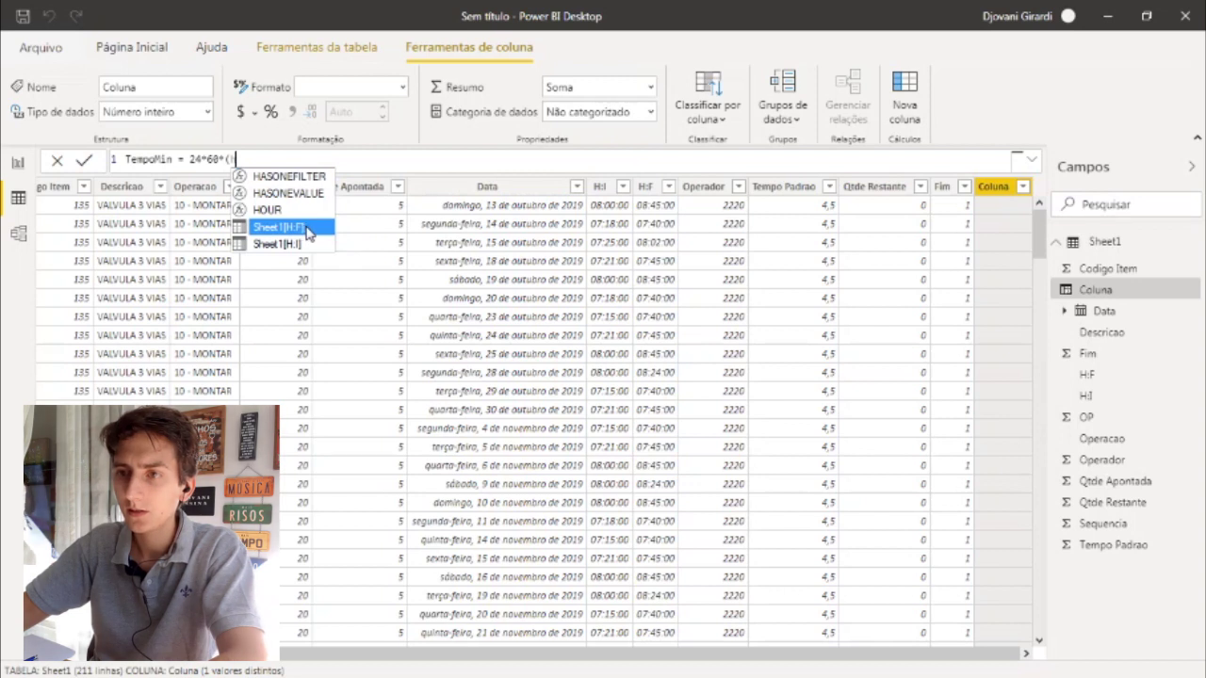
{"action": "left_click", "coordinate": [307, 229]}
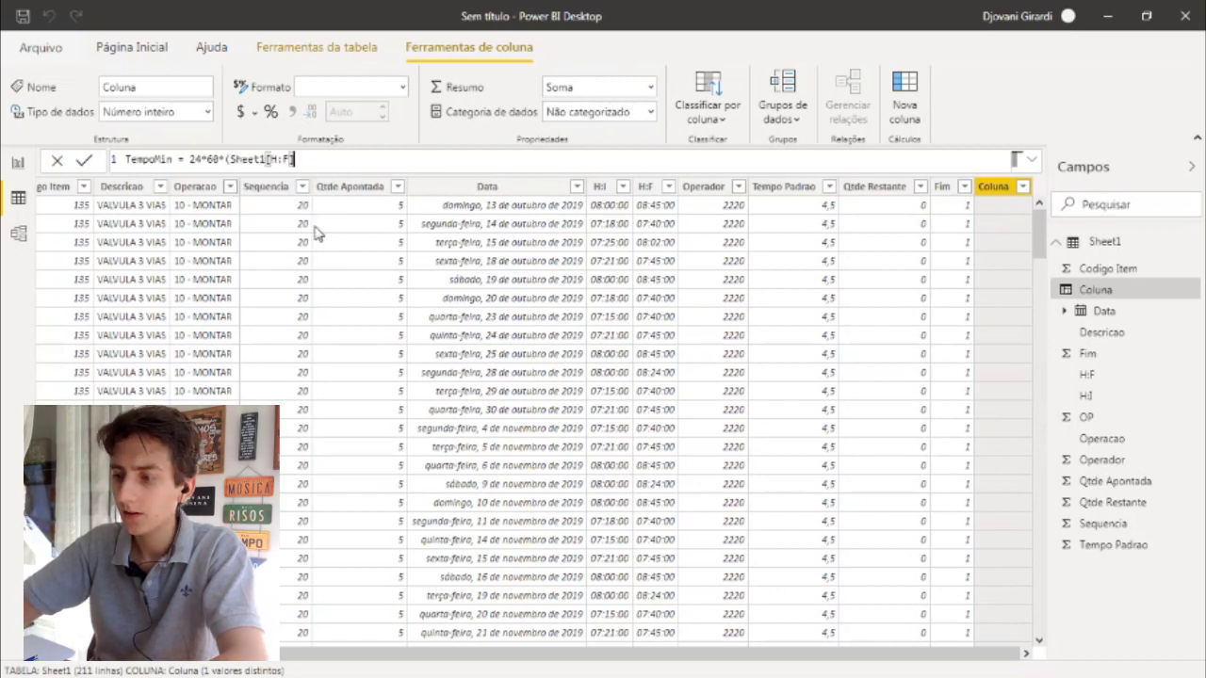
{"action": "type", "text": "-H"}
{"action": "left_click", "coordinate": [339, 248]}
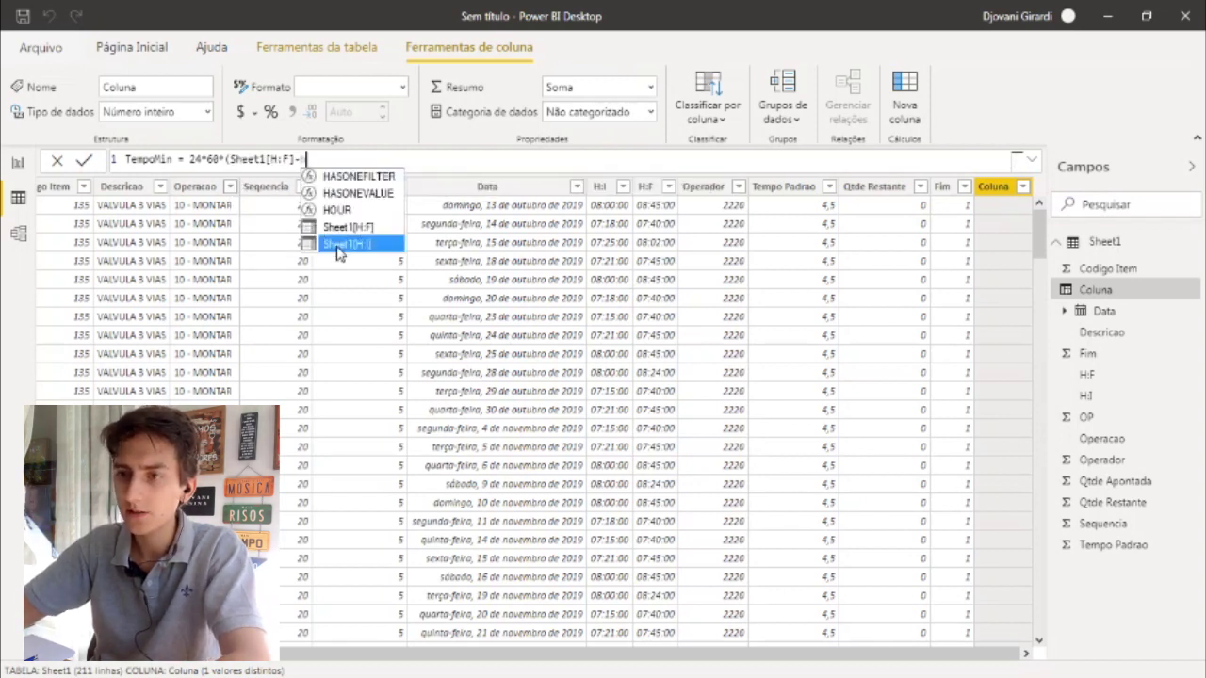
{"action": "left_click", "coordinate": [338, 245]}
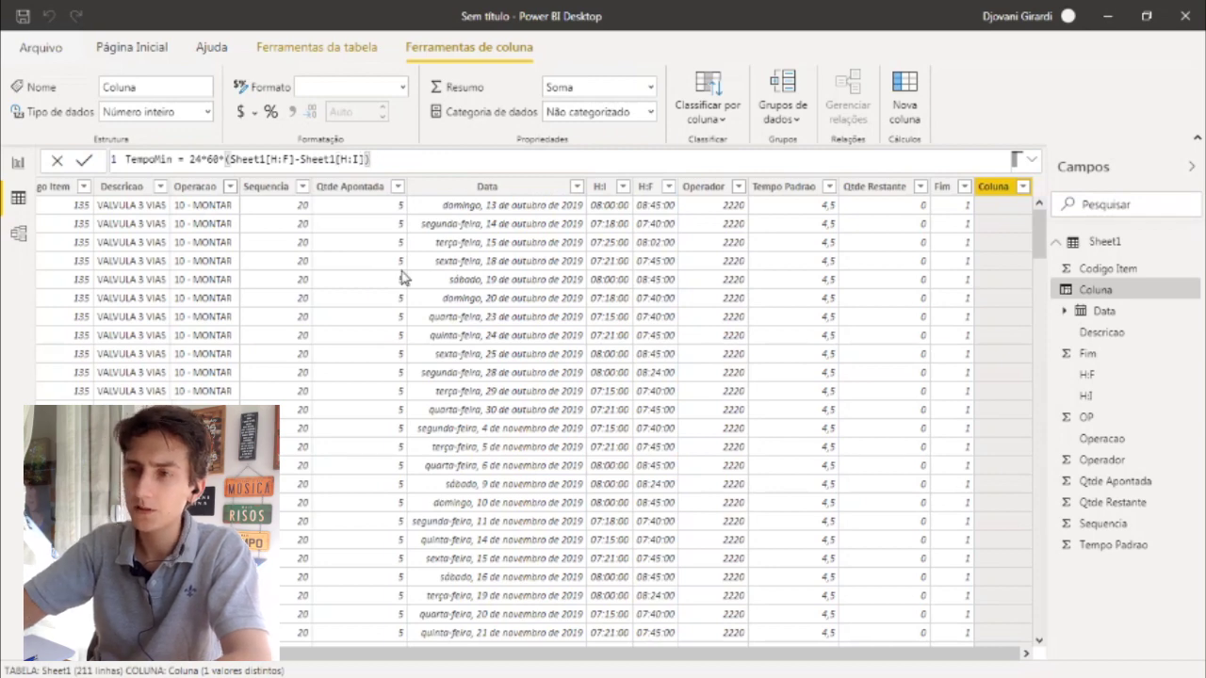
{"action": "key", "text": "Return"}
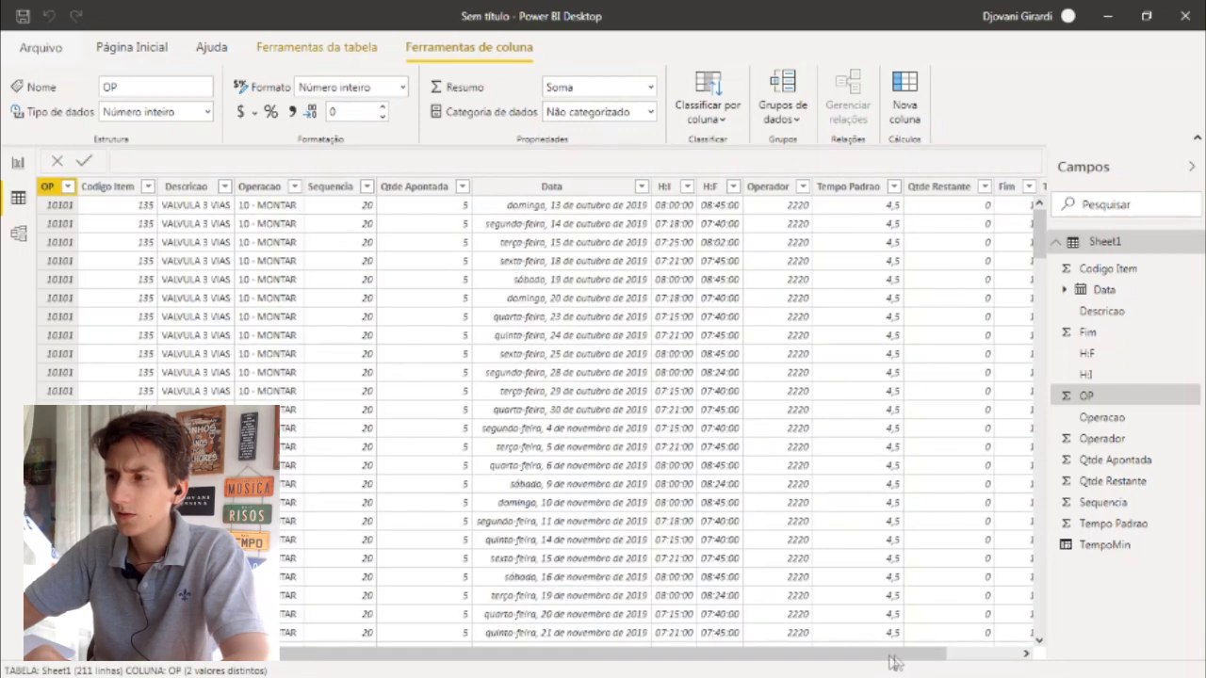
Step: Set the format of the TempoMin column to Número inteiro
{"action": "left_click_drag", "start_coordinate": [923, 660], "coordinate": [975, 657]}
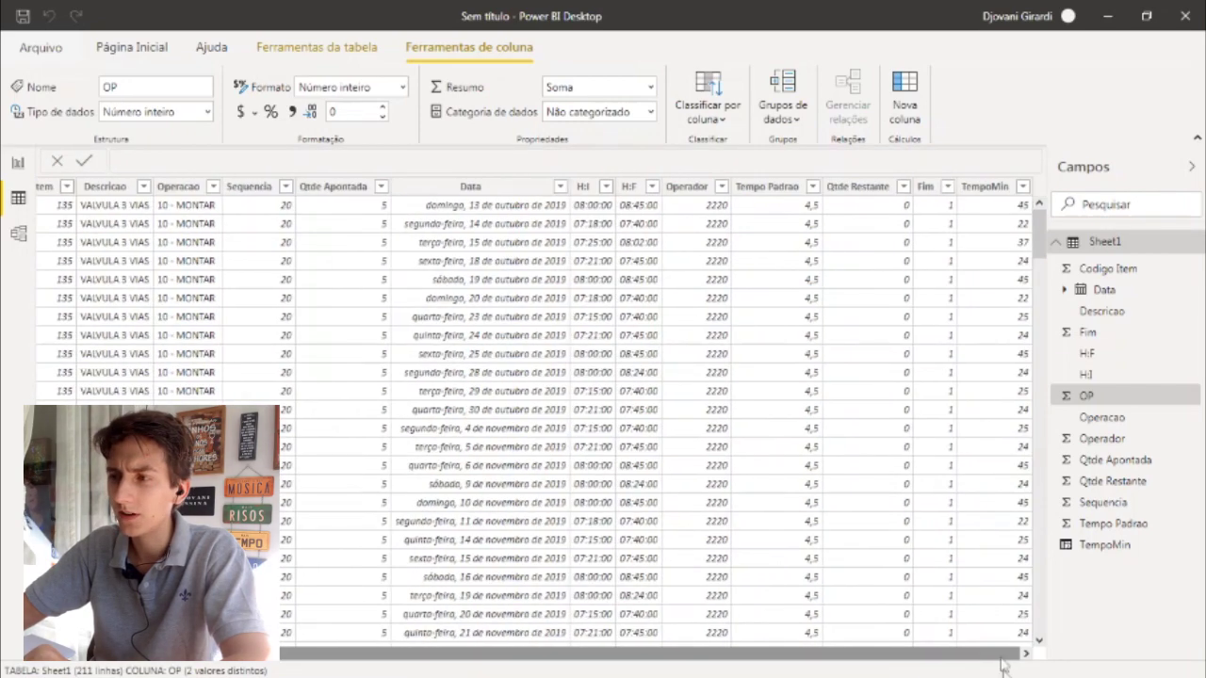
{"action": "left_click", "coordinate": [986, 187]}
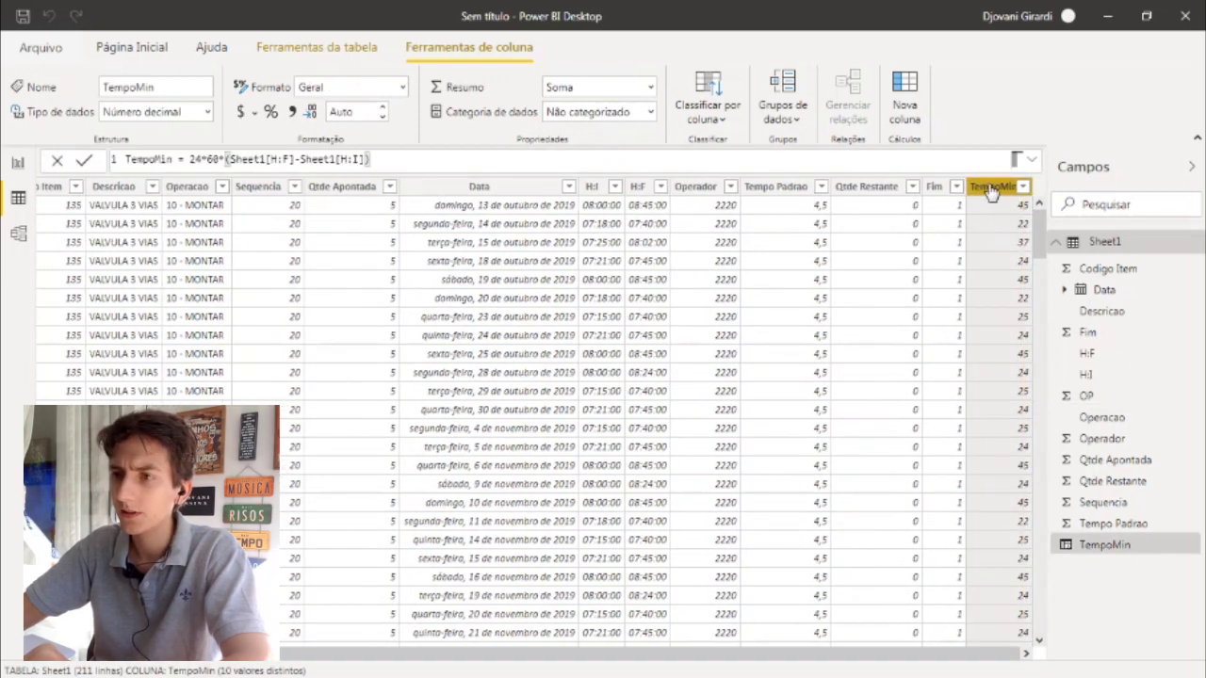
{"action": "left_click", "coordinate": [403, 87]}
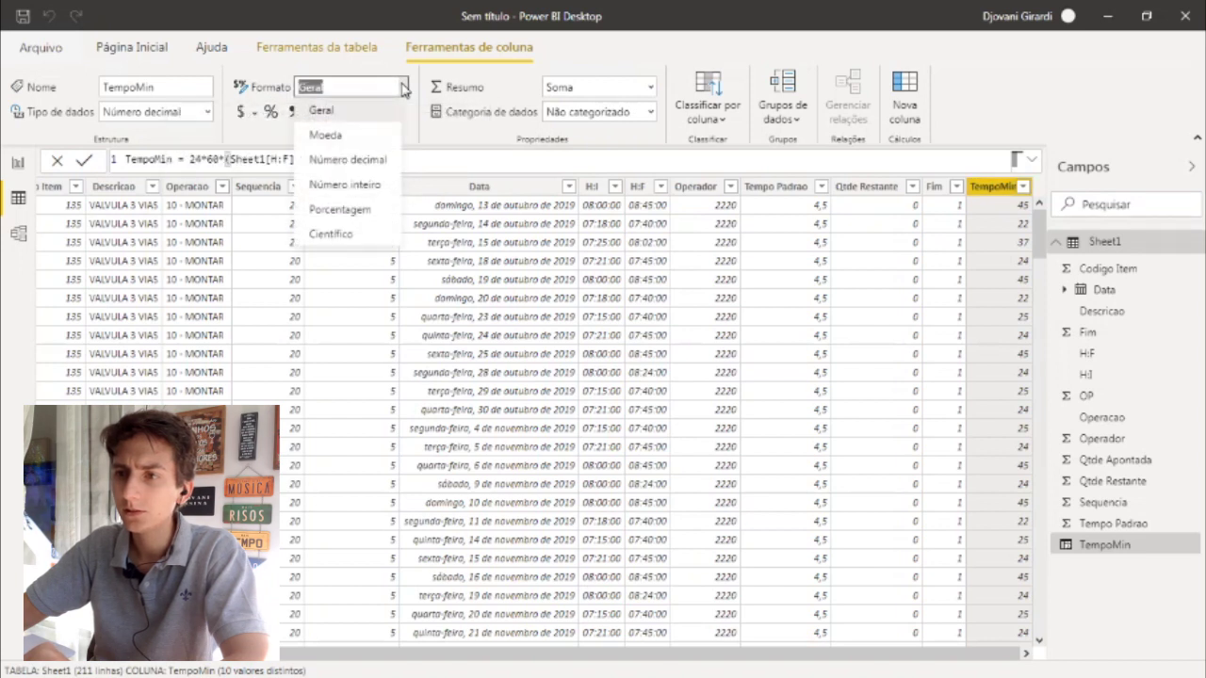
{"action": "left_click", "coordinate": [383, 185]}
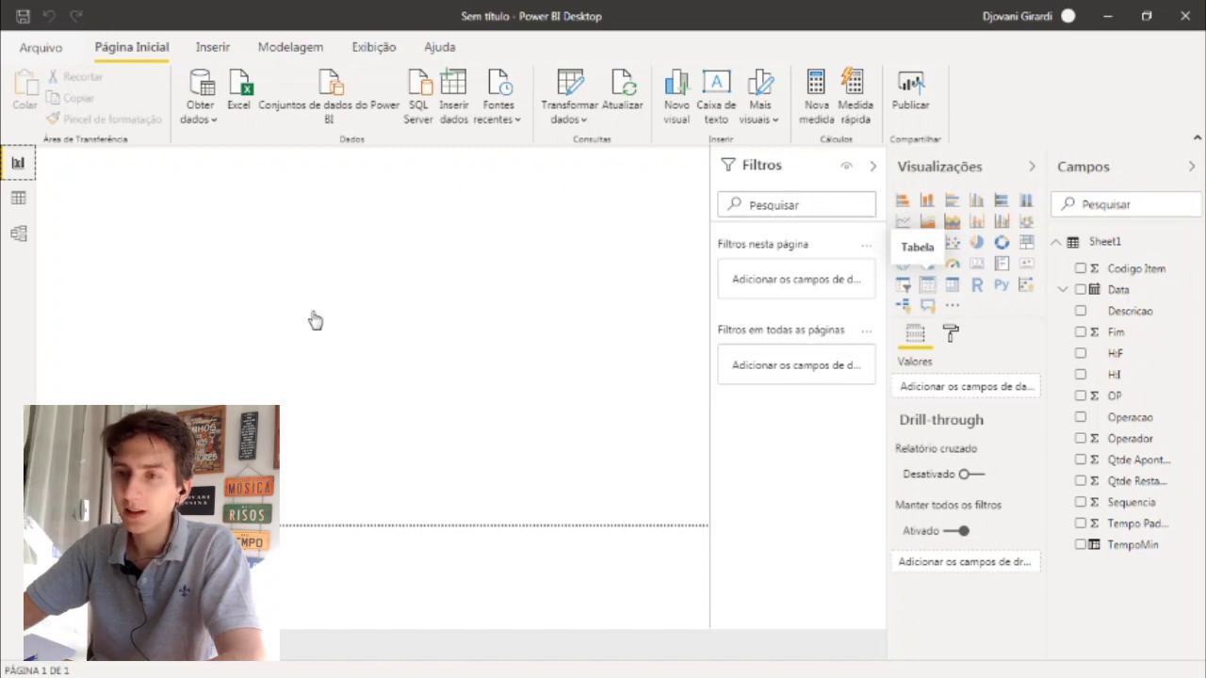
Step: Insert a table visual containing the Data hierarchy, TempoMin, Tempo Padrao and Operador fields
{"action": "left_click_drag", "start_coordinate": [198, 330], "coordinate": [199, 330]}
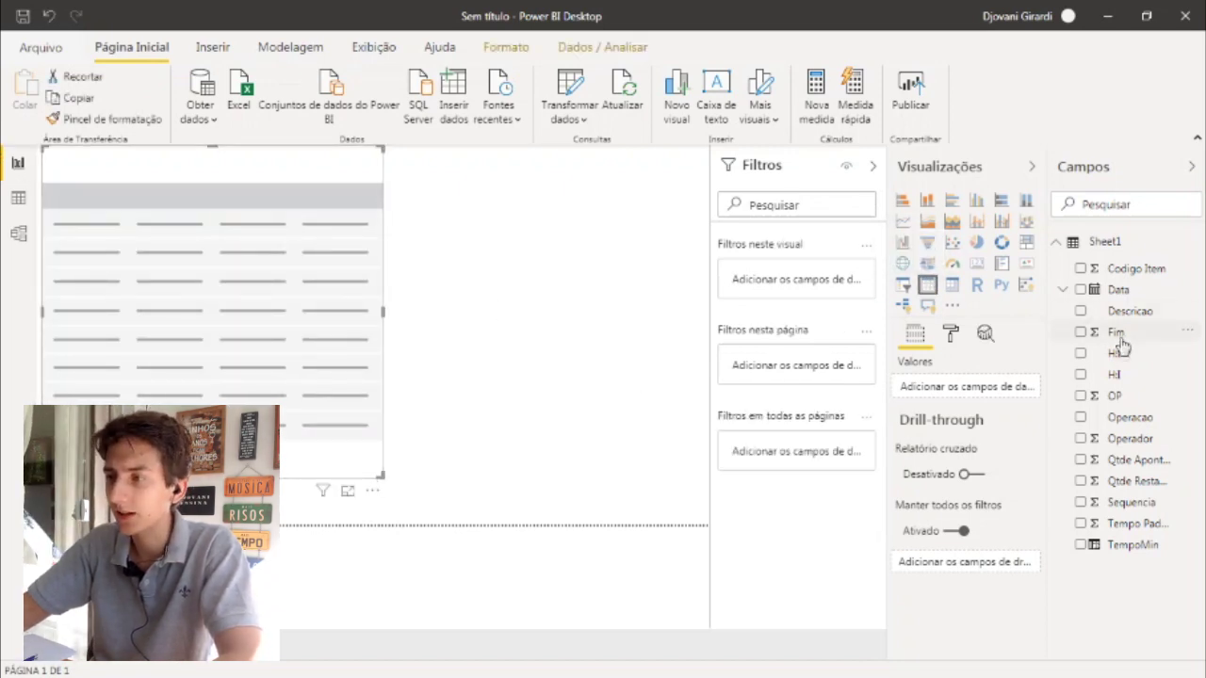
{"action": "left_click", "coordinate": [1081, 291]}
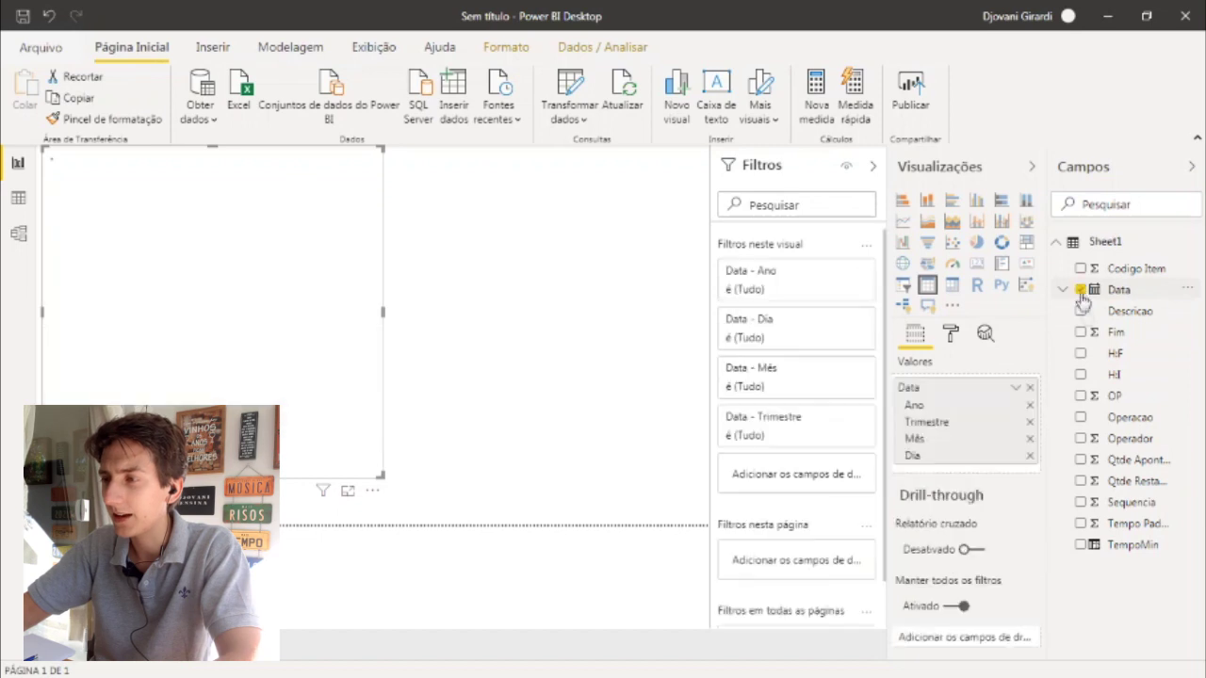
{"action": "left_click", "coordinate": [1081, 545]}
{"action": "left_click", "coordinate": [1081, 524]}
{"action": "left_click", "coordinate": [1080, 439]}
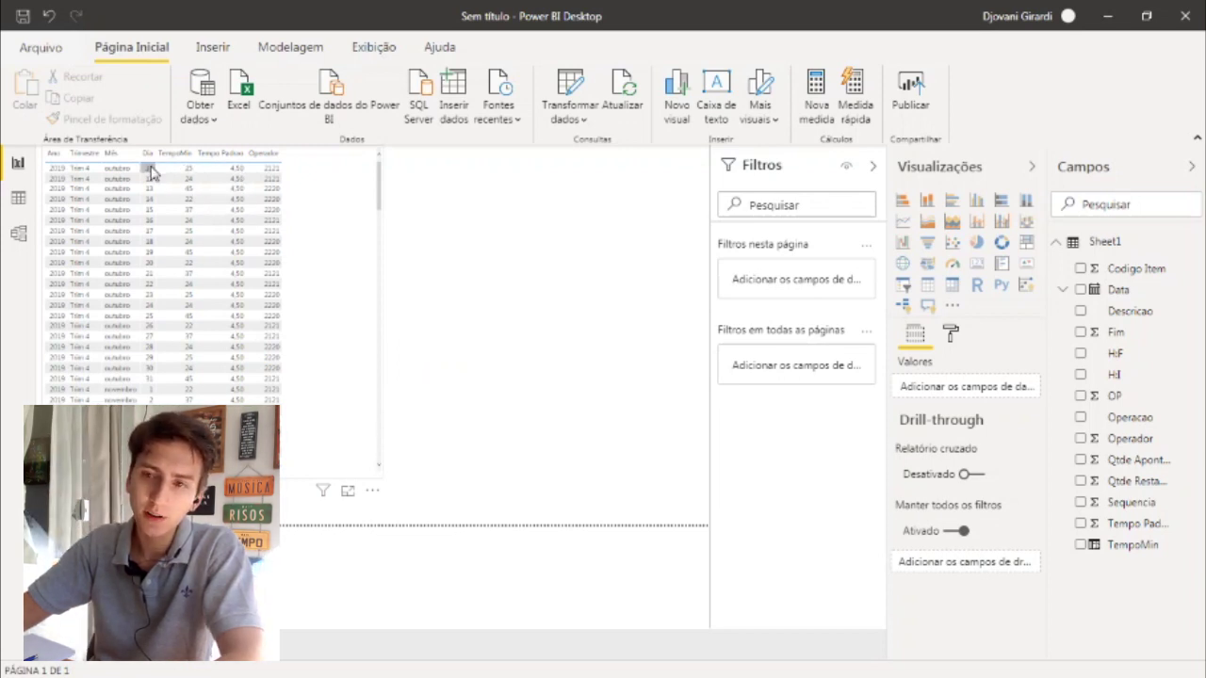
Step: Add the Qtde Apontada field as another column of the table visual
{"action": "left_click", "coordinate": [1082, 462]}
{"action": "key", "text": "Delete"}
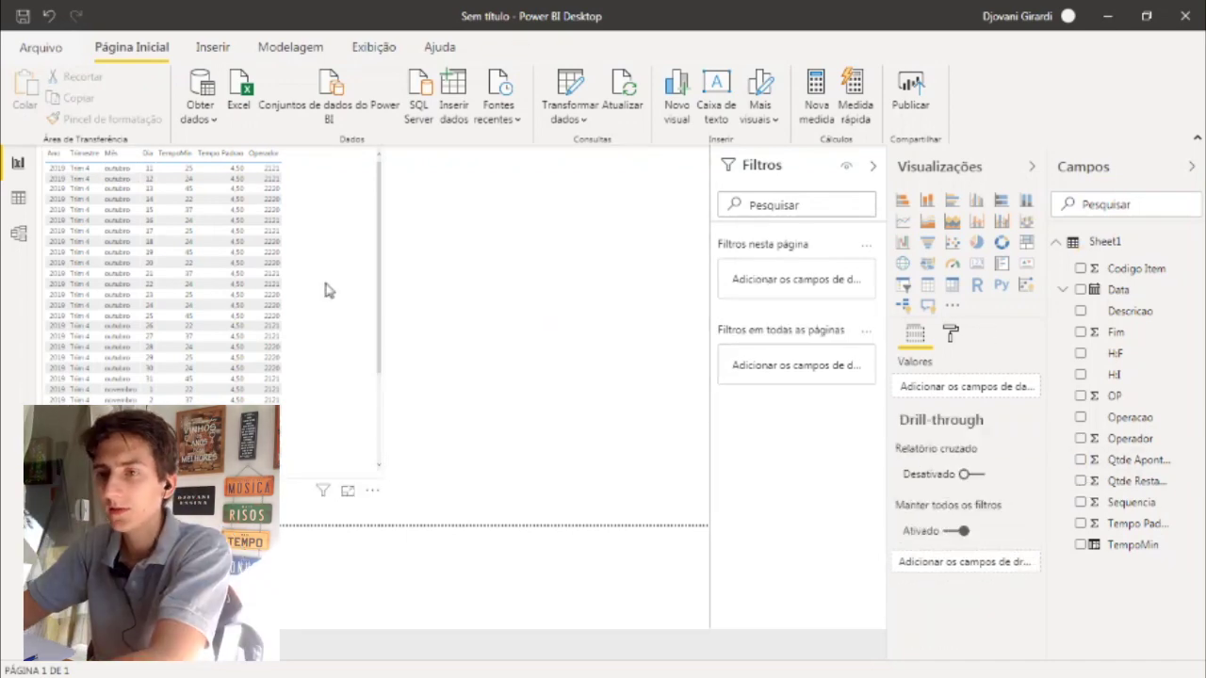
{"action": "left_click", "coordinate": [309, 344]}
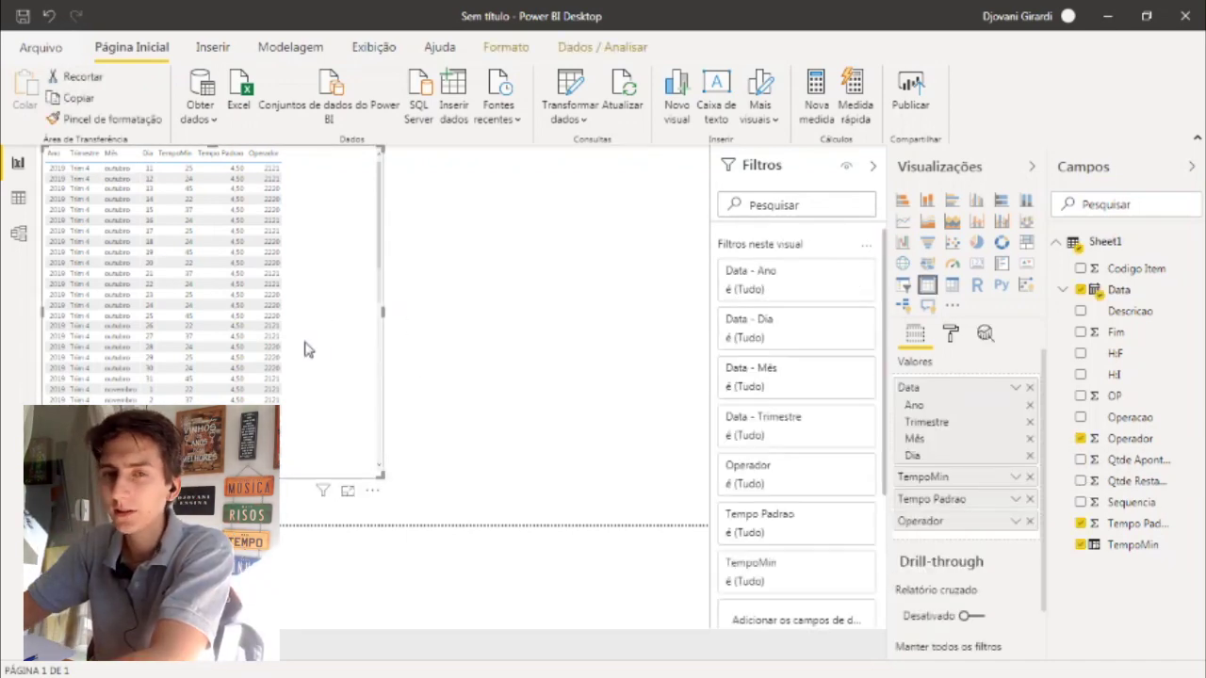
{"action": "left_click", "coordinate": [1082, 460]}
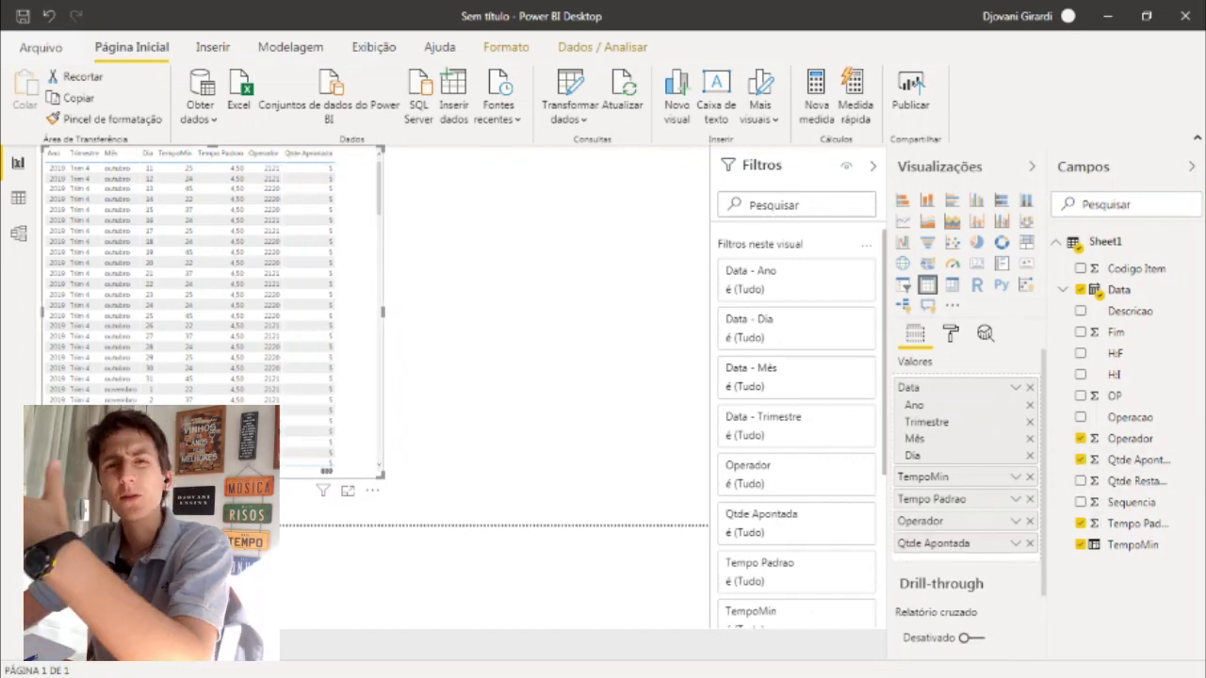
{"action": "left_click", "coordinate": [578, 396]}
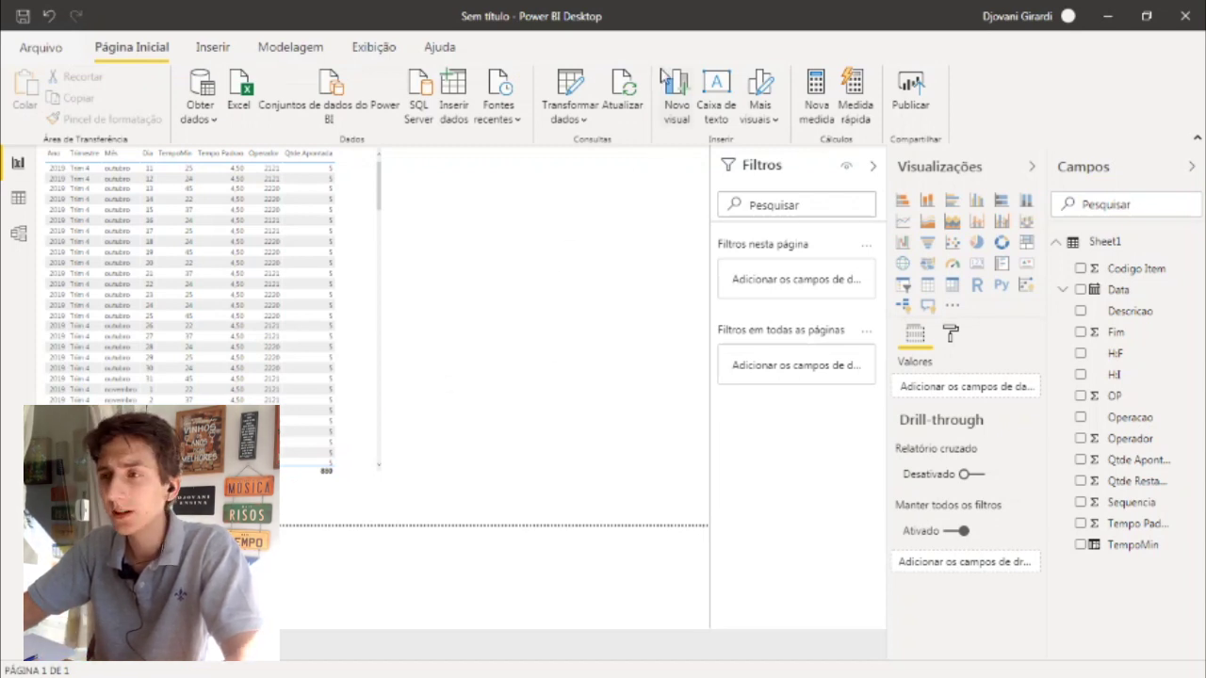
Step: Start a quick measure in the report using the Divisão calculation, with Média of TempoMin as the numerator
{"action": "left_click", "coordinate": [18, 197]}
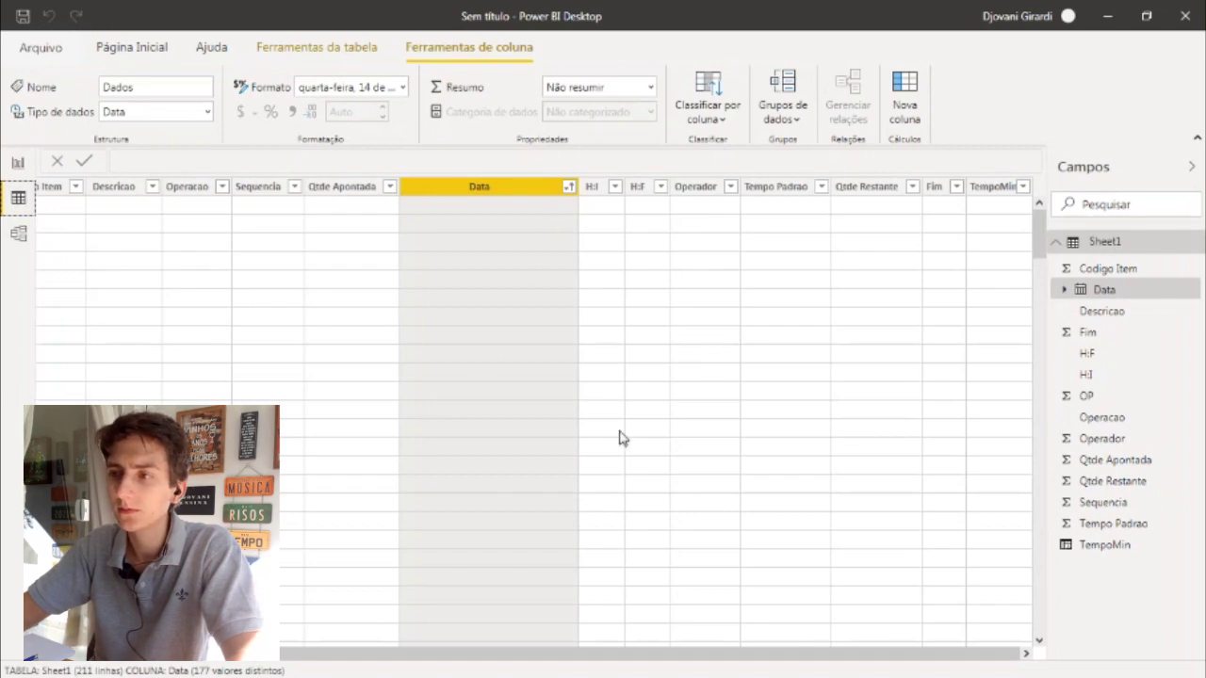
{"action": "scroll", "coordinate": [620, 434], "scroll_direction": "down", "scroll_amount": 10}
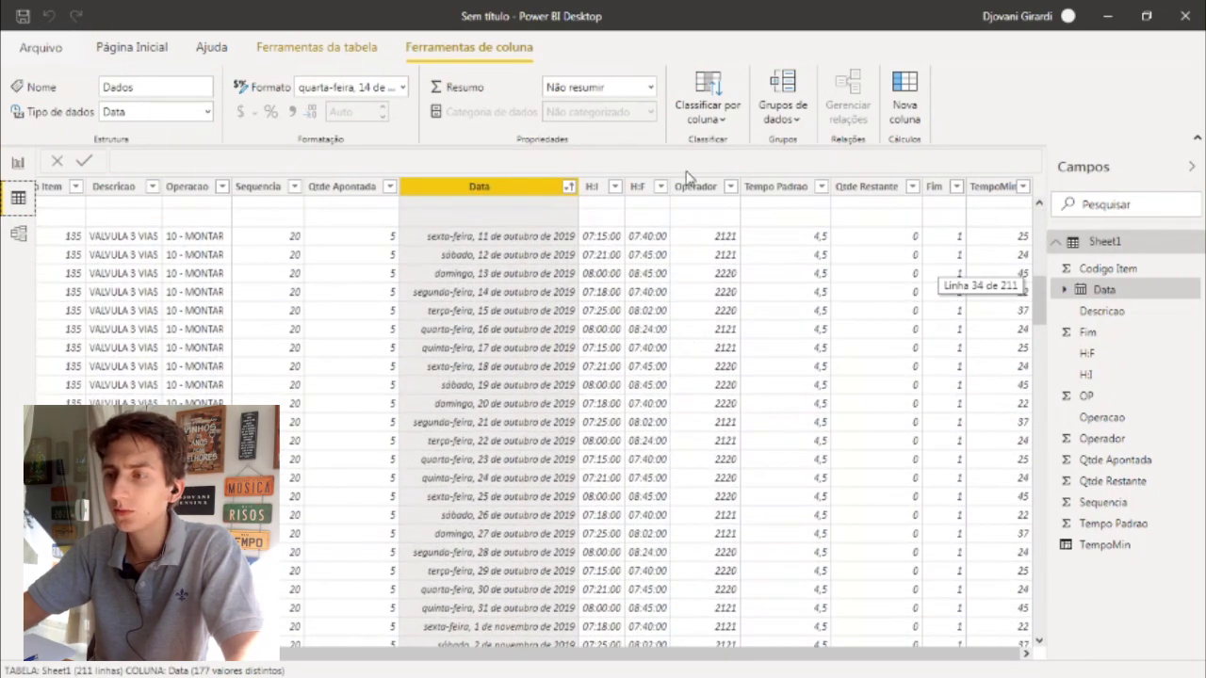
{"action": "left_click", "coordinate": [18, 166]}
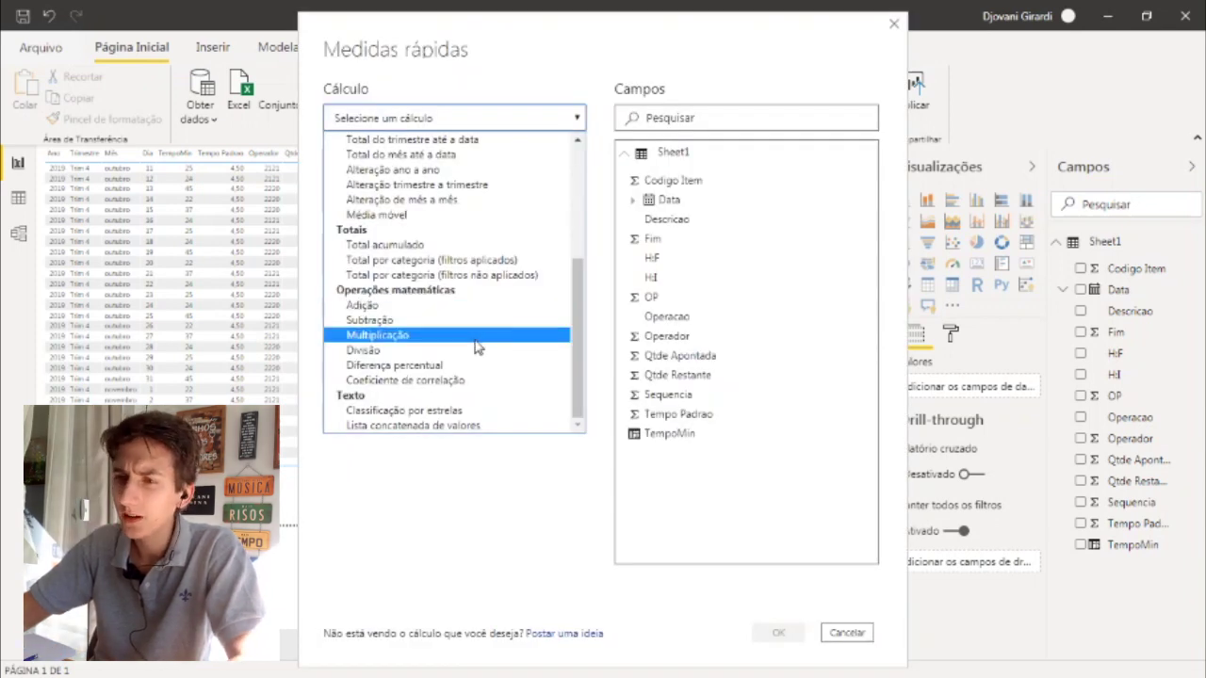
{"action": "left_click", "coordinate": [465, 350]}
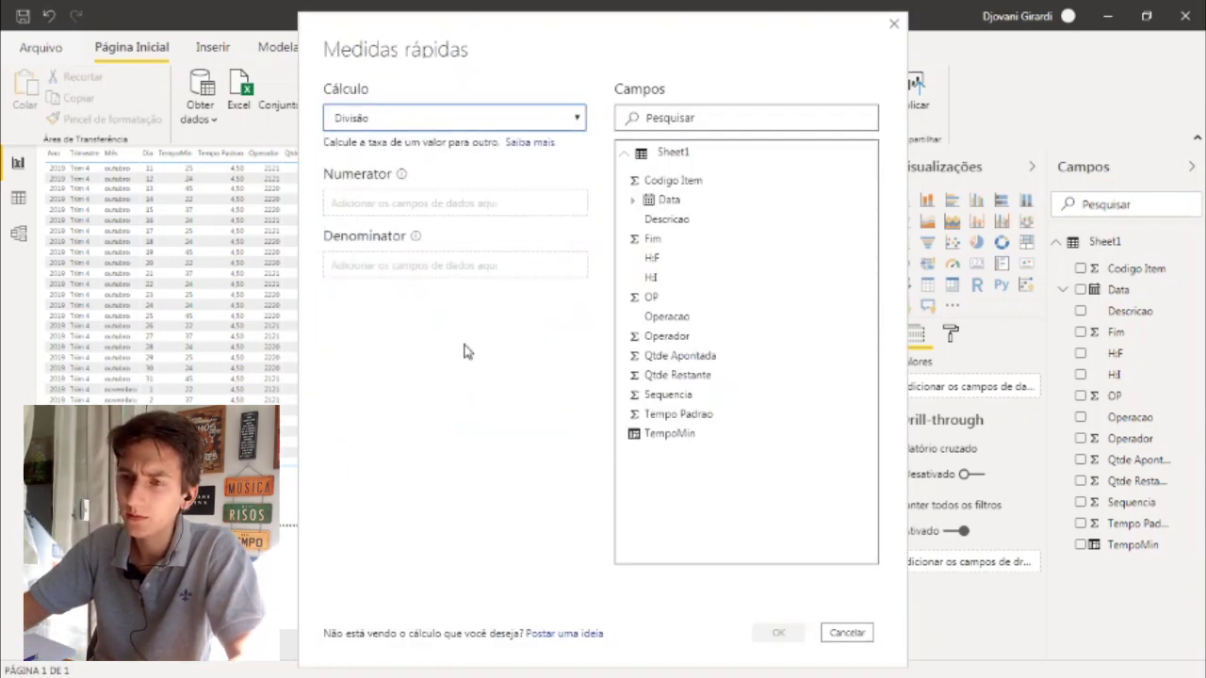
{"action": "left_click", "coordinate": [537, 211]}
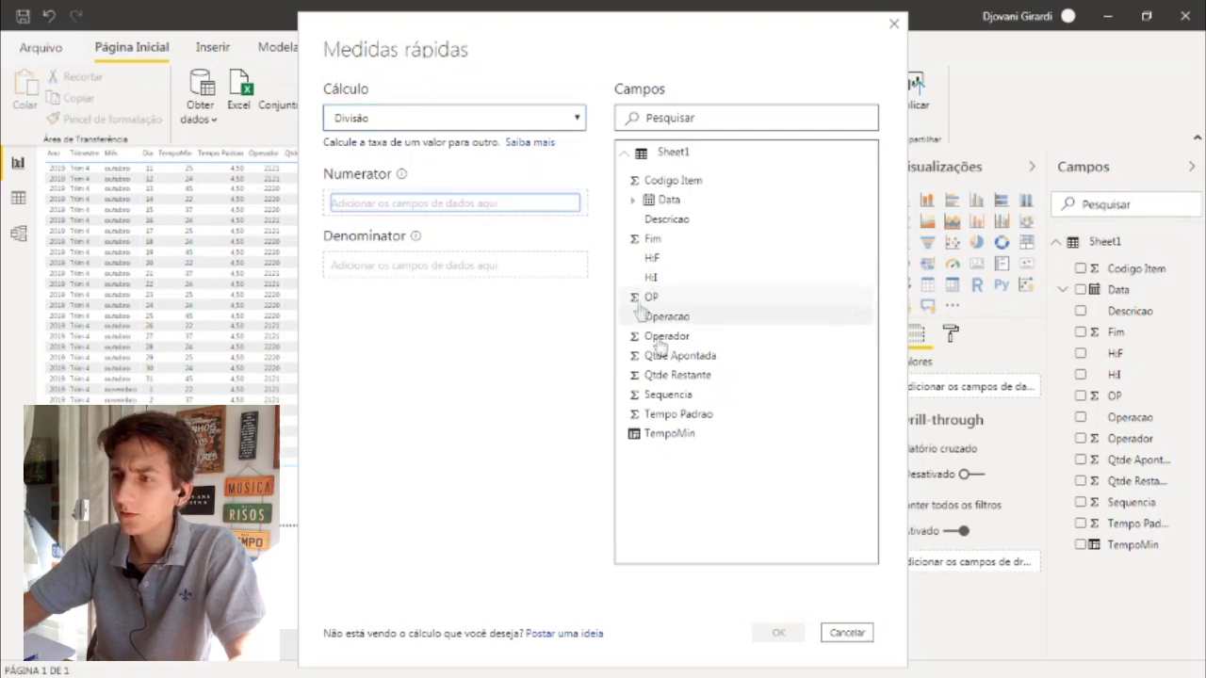
{"action": "left_click_drag", "start_coordinate": [709, 434], "coordinate": [439, 199]}
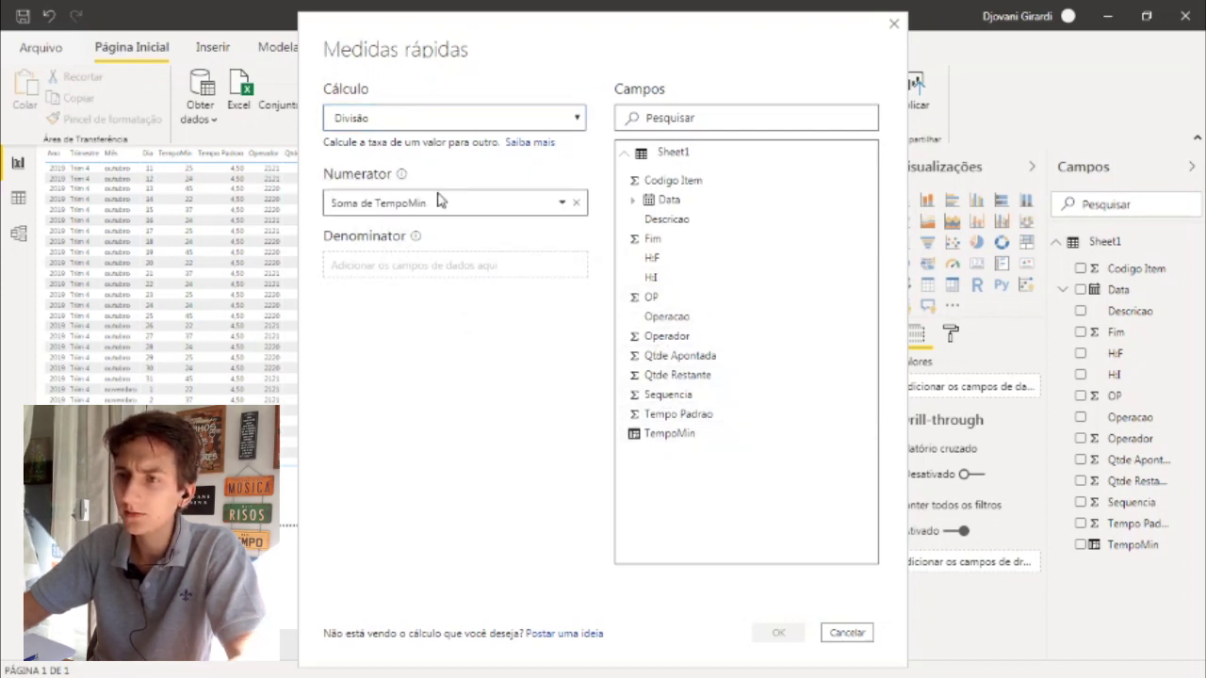
{"action": "left_click", "coordinate": [558, 209]}
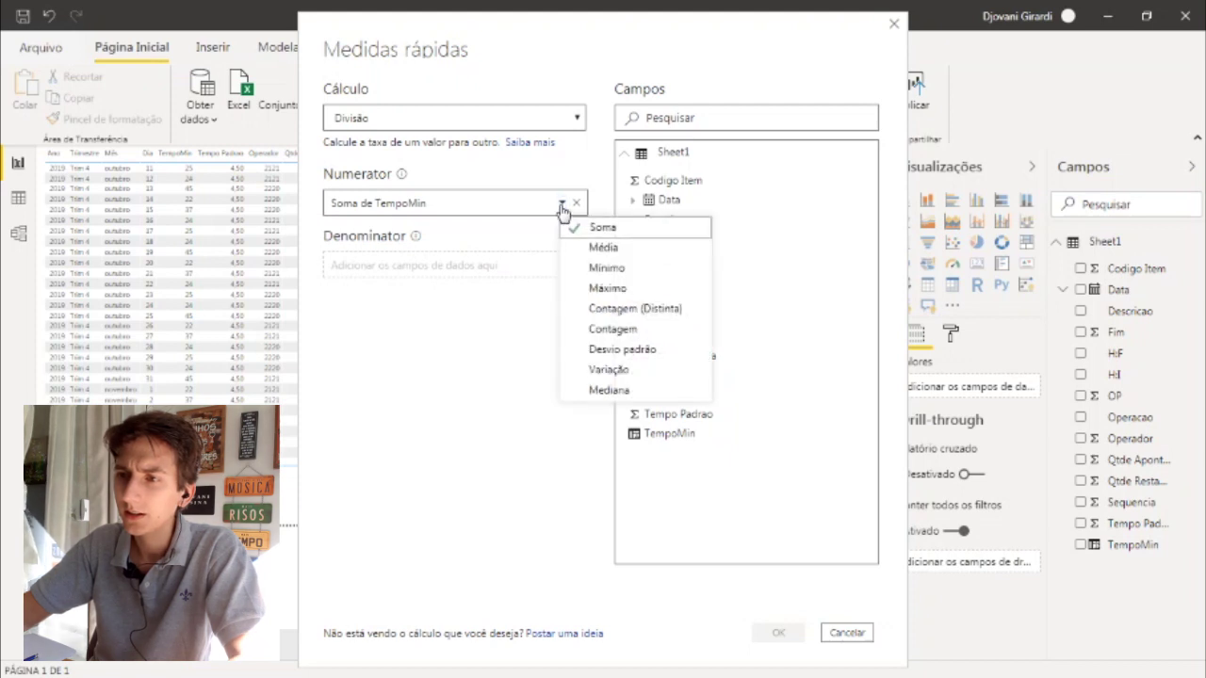
{"action": "left_click", "coordinate": [621, 243]}
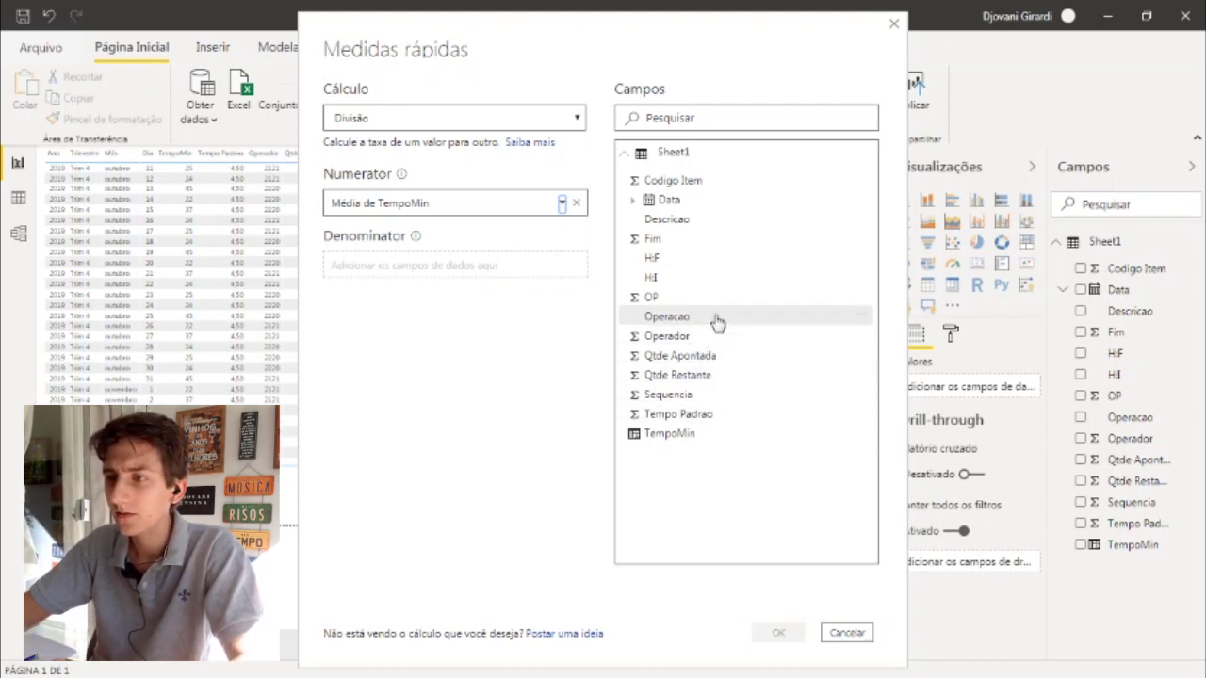
Step: Set Média of Qtde Apontada as the quick measure's denominator and create the measure
{"action": "left_click_drag", "start_coordinate": [722, 357], "coordinate": [516, 281]}
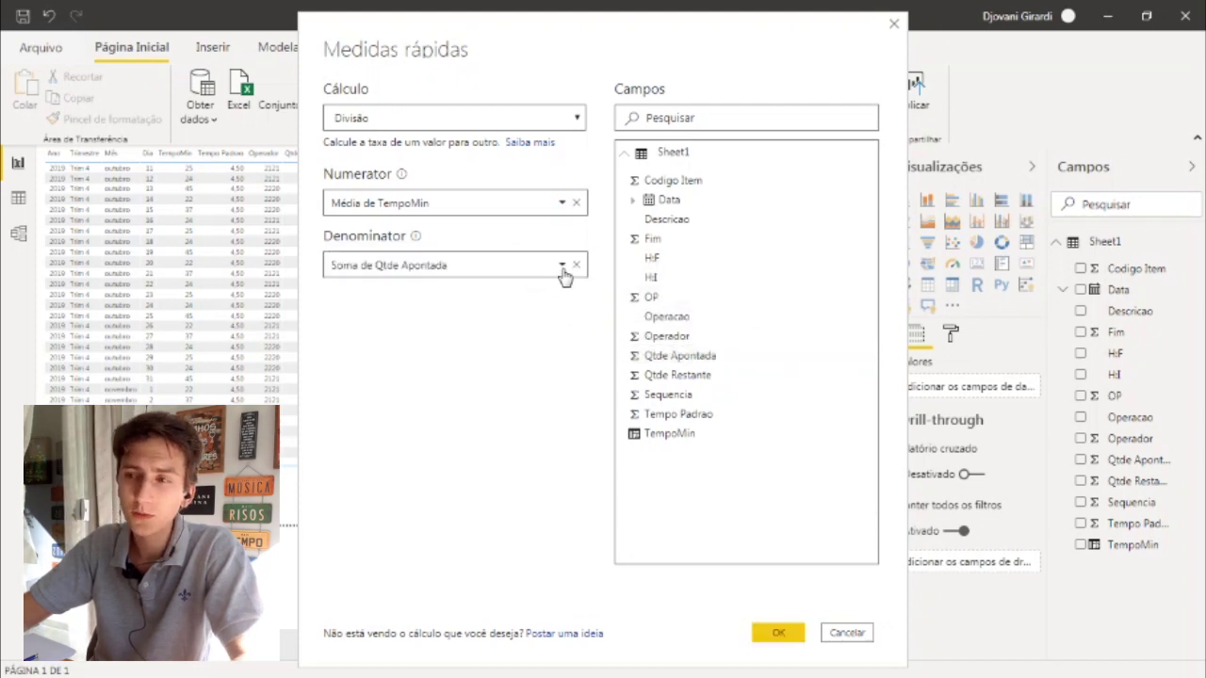
{"action": "left_click", "coordinate": [563, 266]}
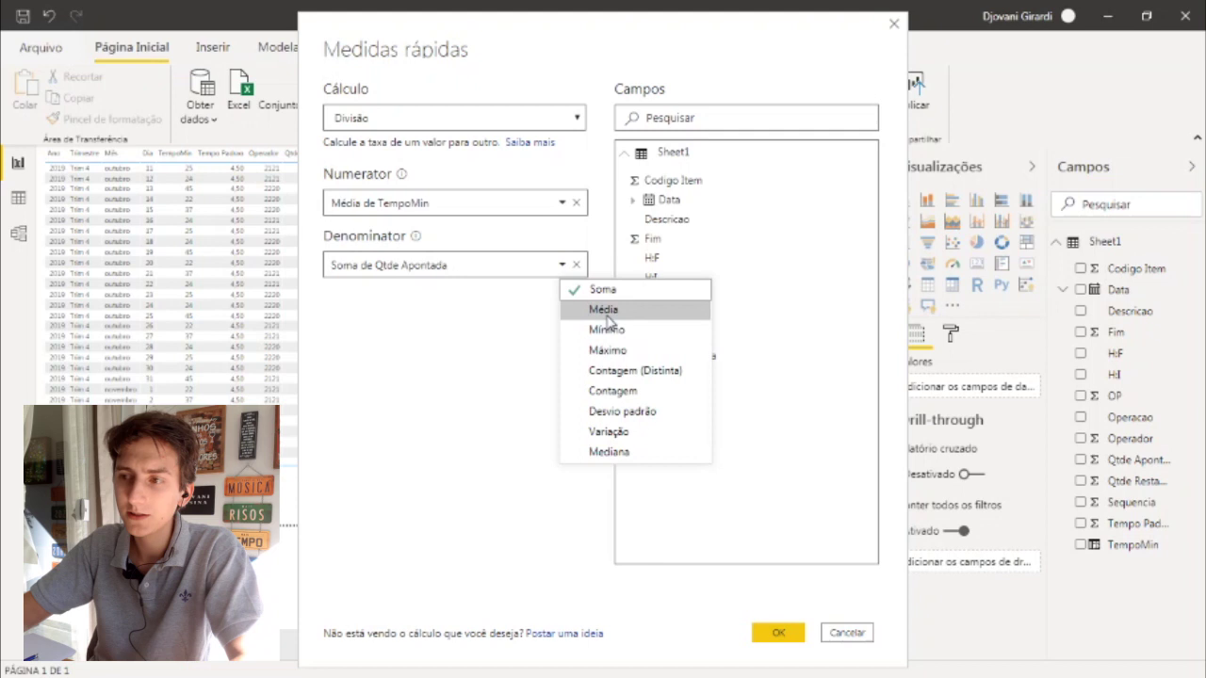
{"action": "left_click", "coordinate": [607, 316]}
{"action": "left_click", "coordinate": [779, 634]}
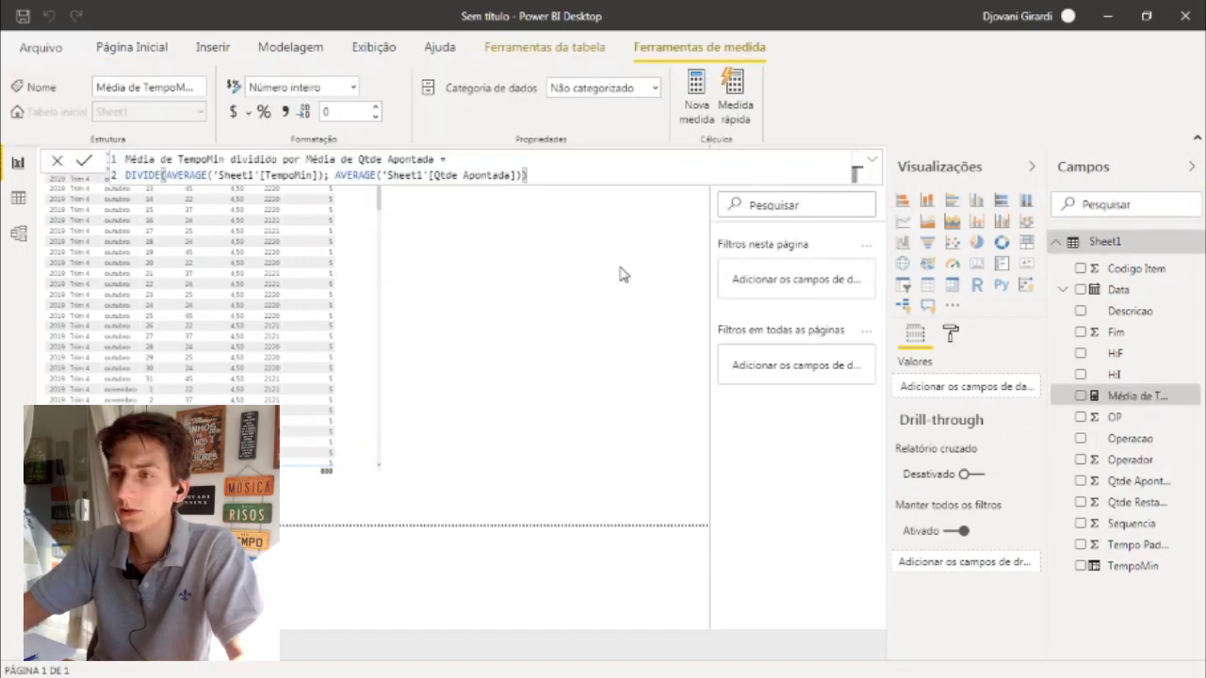
{"action": "left_click", "coordinate": [622, 274]}
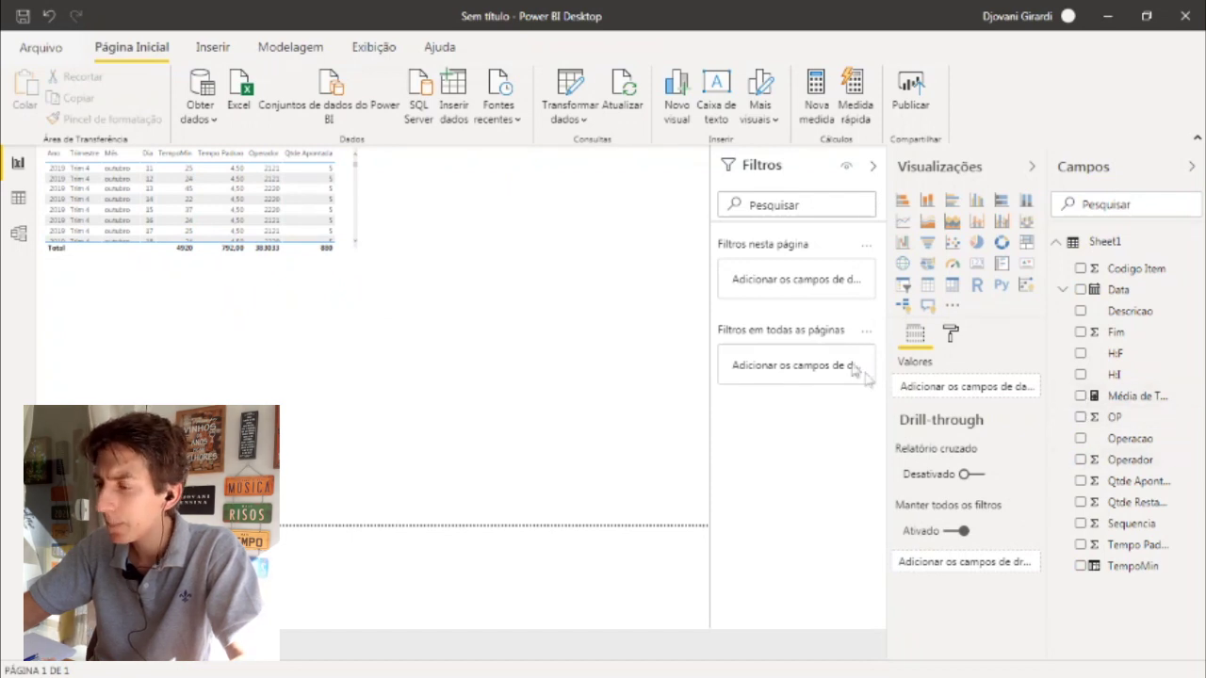
Step: Insert a wide stacked column chart below the table, plotting the new quick measure by plain Data dates instead of the date hierarchy
{"action": "left_click", "coordinate": [928, 201]}
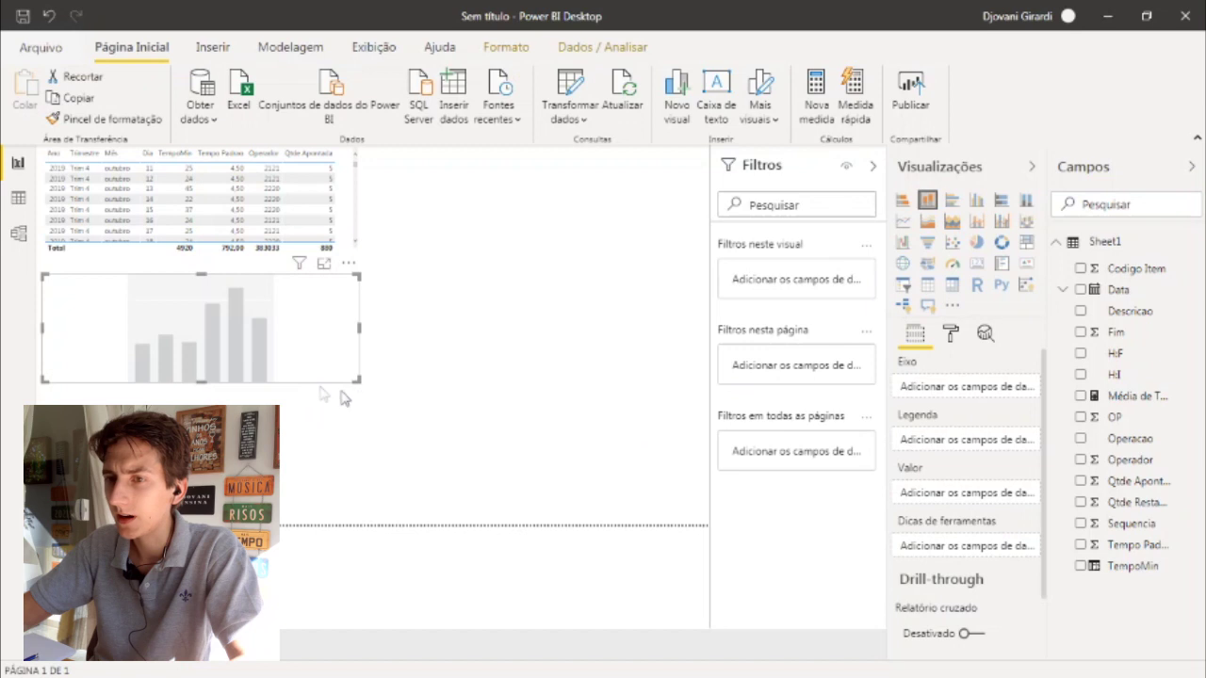
{"action": "left_click_drag", "start_coordinate": [355, 380], "coordinate": [696, 516]}
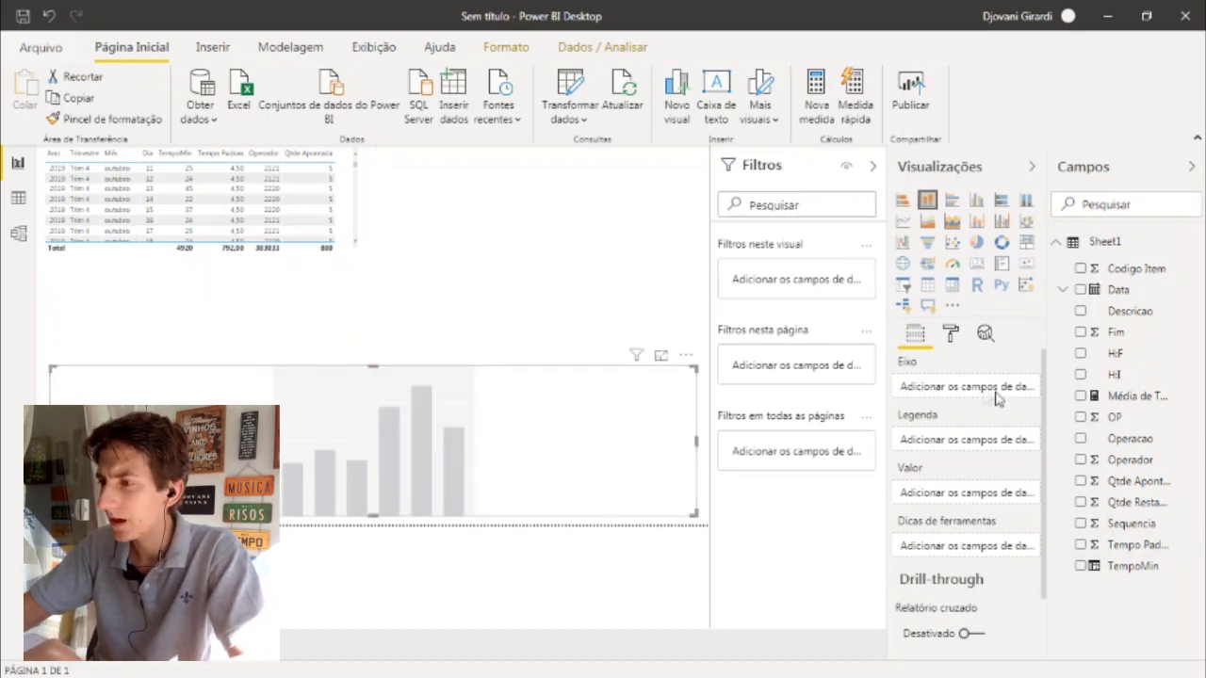
{"action": "left_click", "coordinate": [1100, 290]}
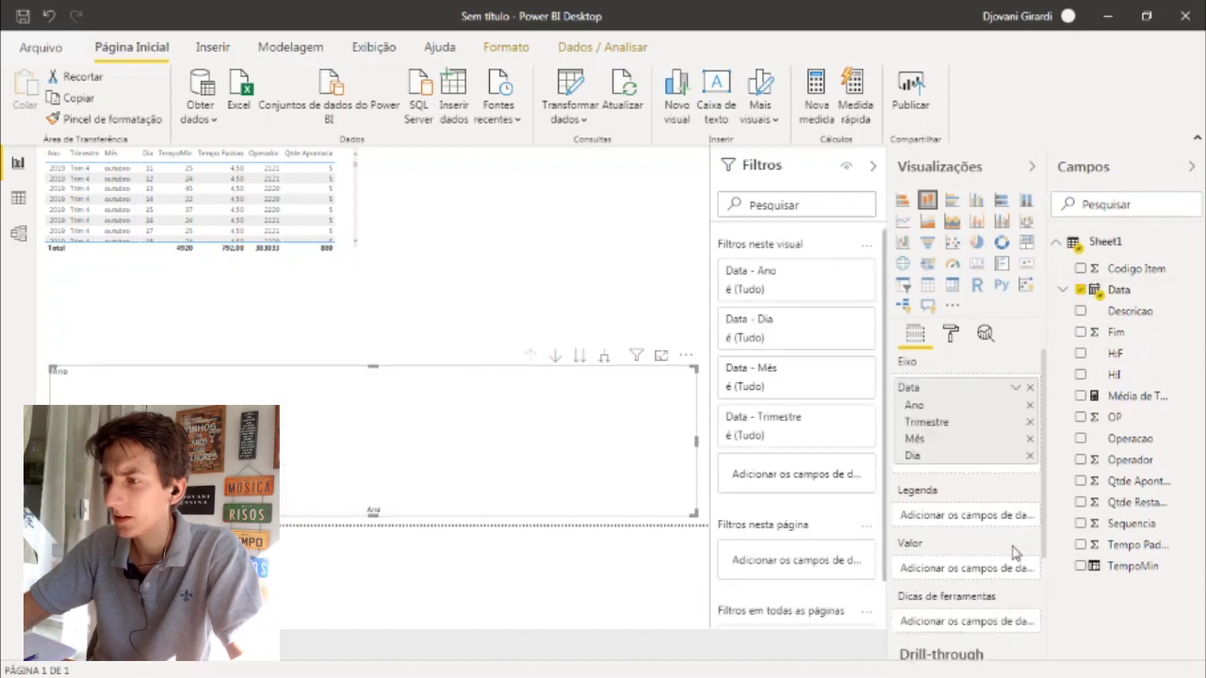
{"action": "left_click", "coordinate": [1134, 568]}
{"action": "left_click", "coordinate": [1081, 396]}
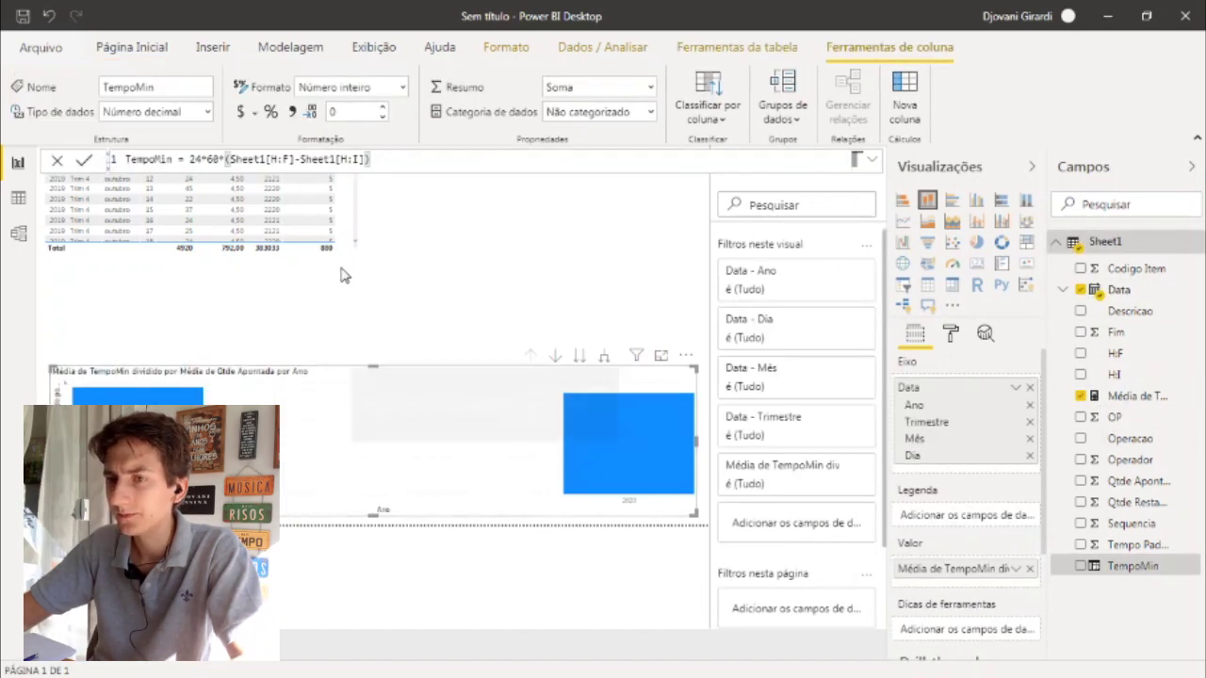
{"action": "left_click", "coordinate": [1016, 392]}
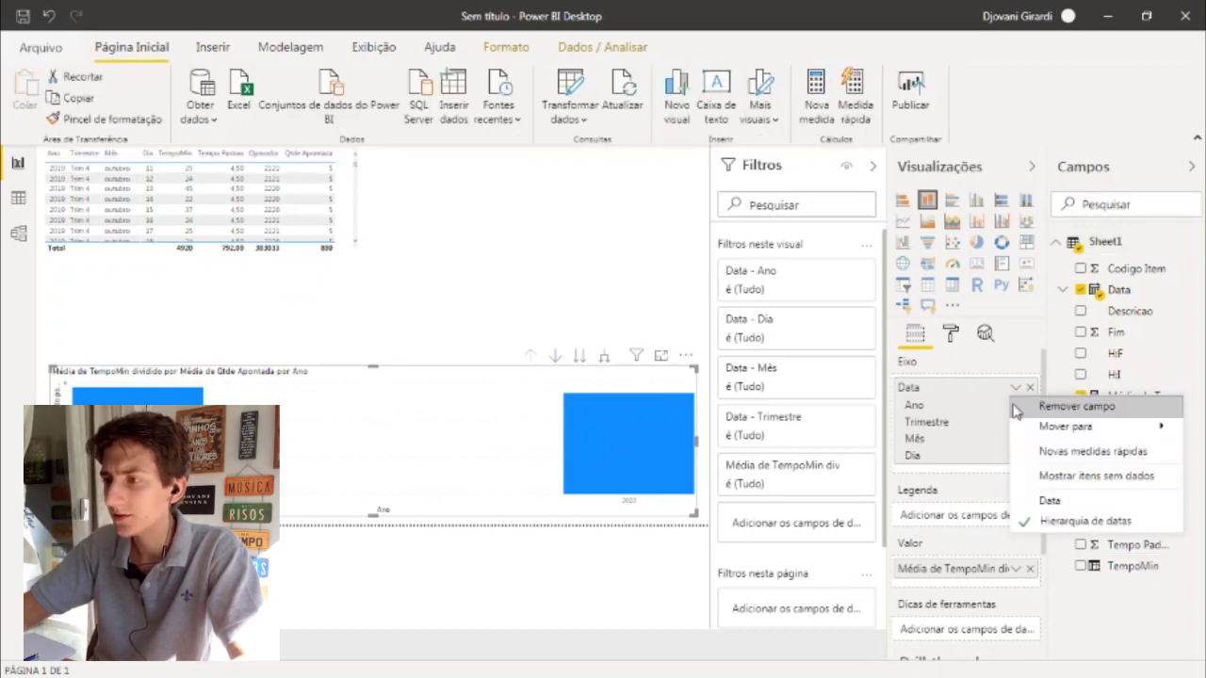
{"action": "left_click", "coordinate": [1051, 509]}
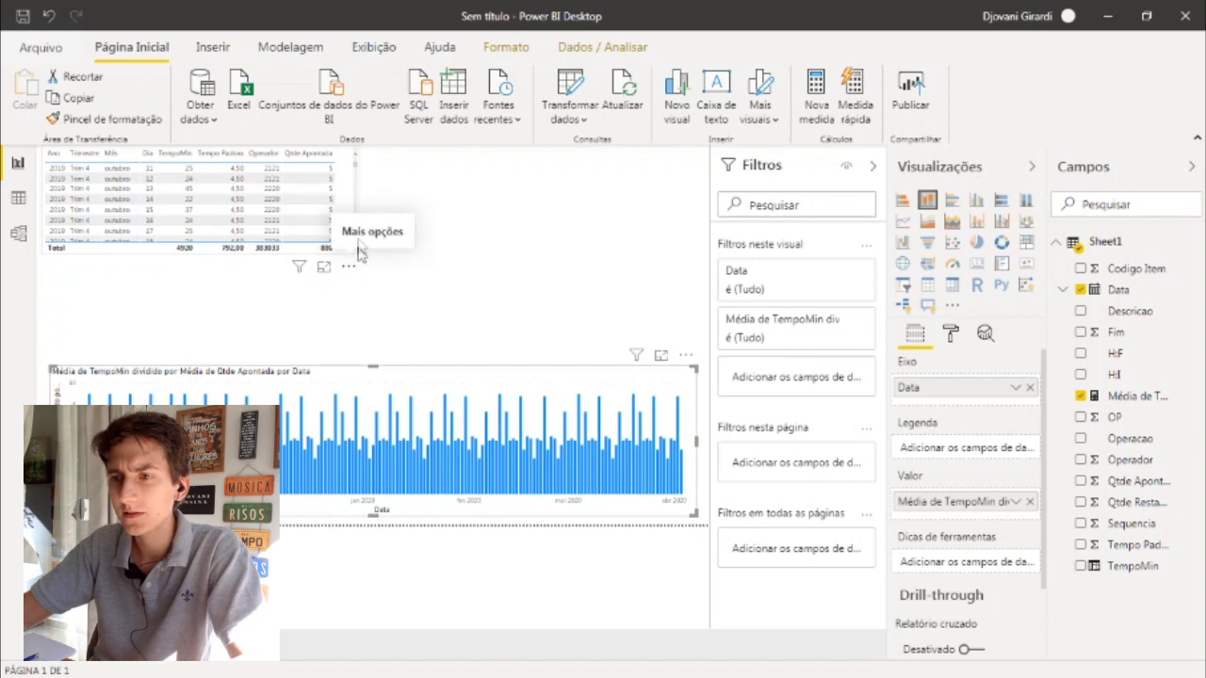
Step: Select the 10 March 2020 column in the chart and examine its measure value against TempoMin in the table
{"action": "left_click", "coordinate": [724, 490]}
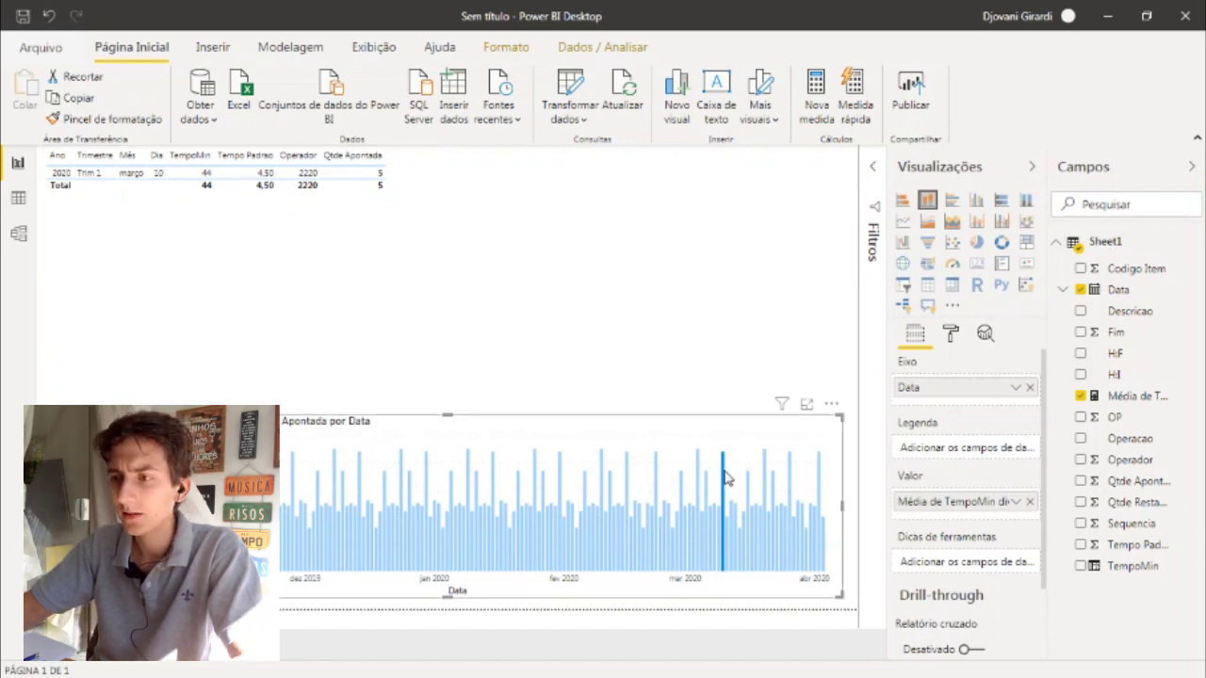
{"action": "mouse_move", "coordinate": [726, 479]}
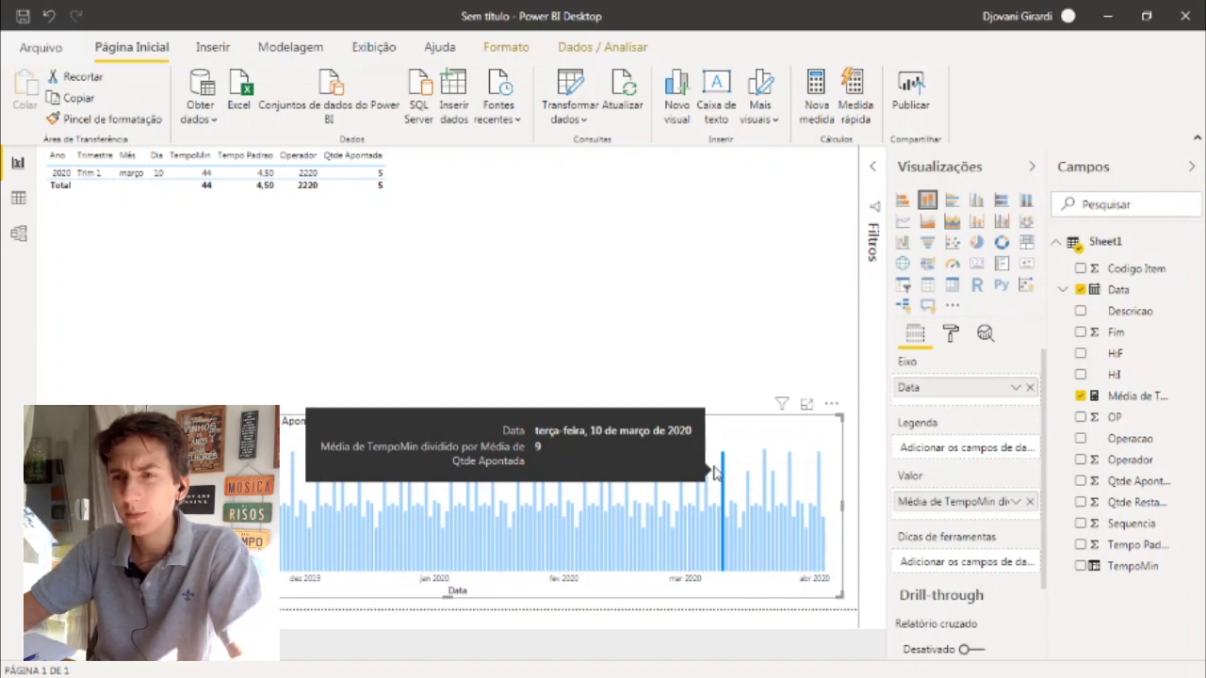
{"action": "left_click", "coordinate": [205, 176]}
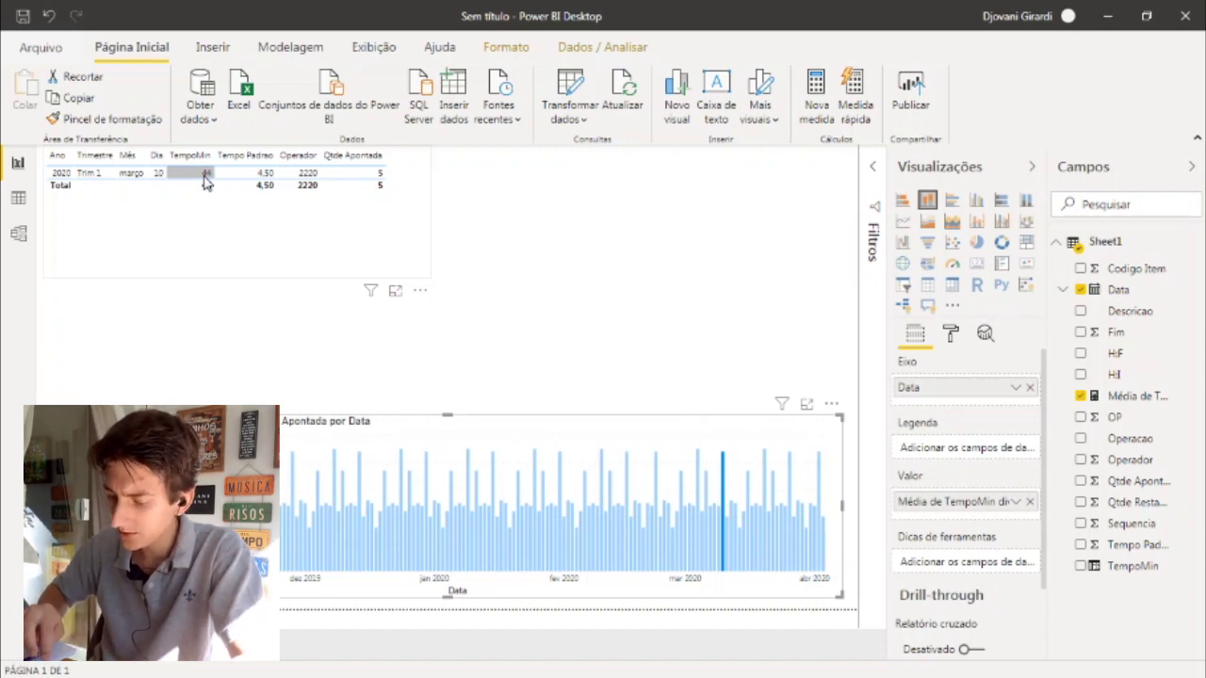
{"action": "left_click", "coordinate": [206, 181]}
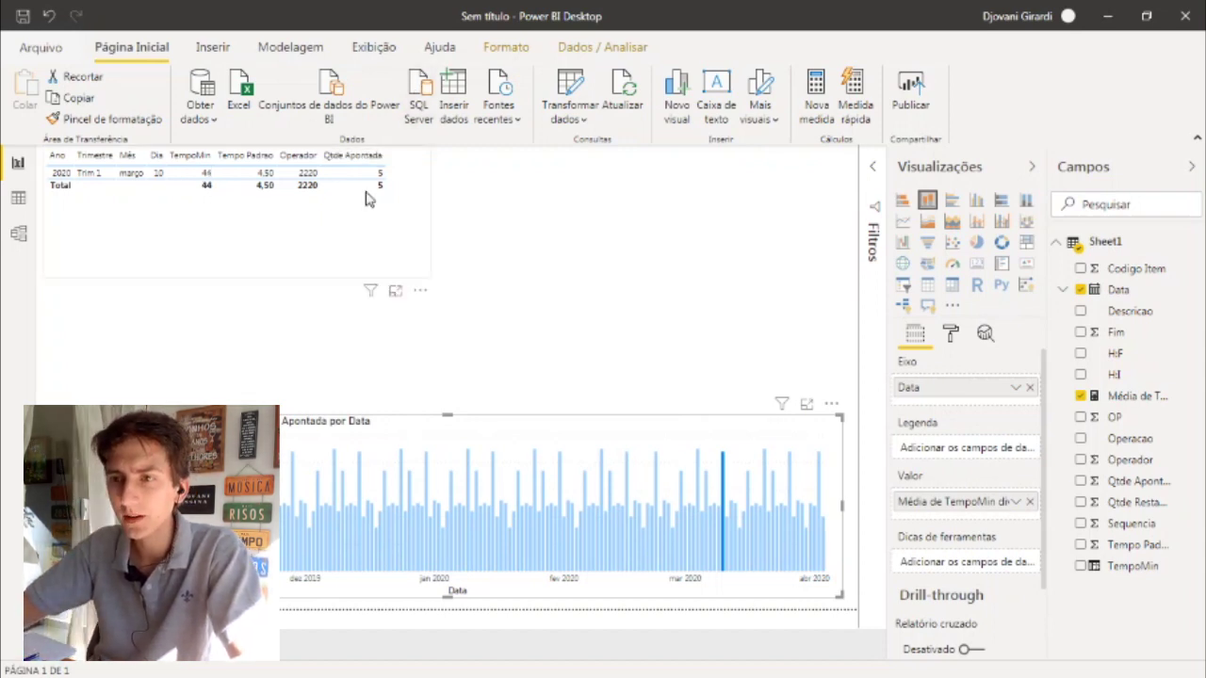
Step: Add the quick measure as a column of the widened table and set the measure's format to two decimal places
{"action": "left_click", "coordinate": [412, 191]}
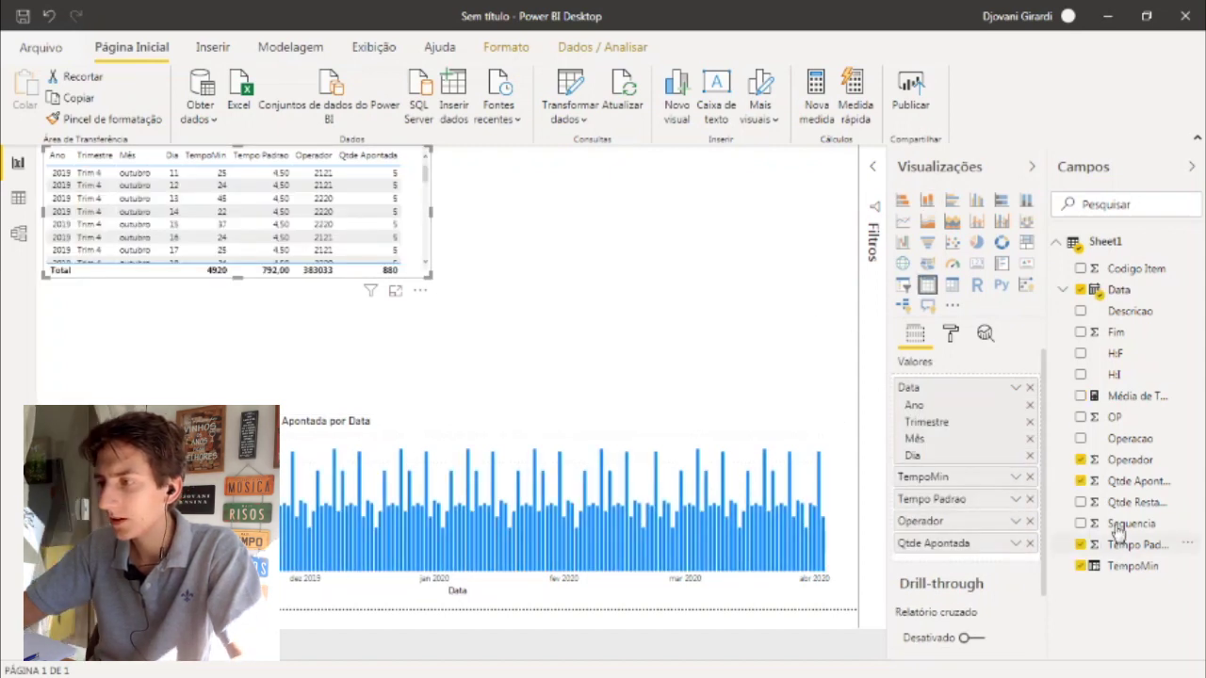
{"action": "left_click", "coordinate": [1081, 396]}
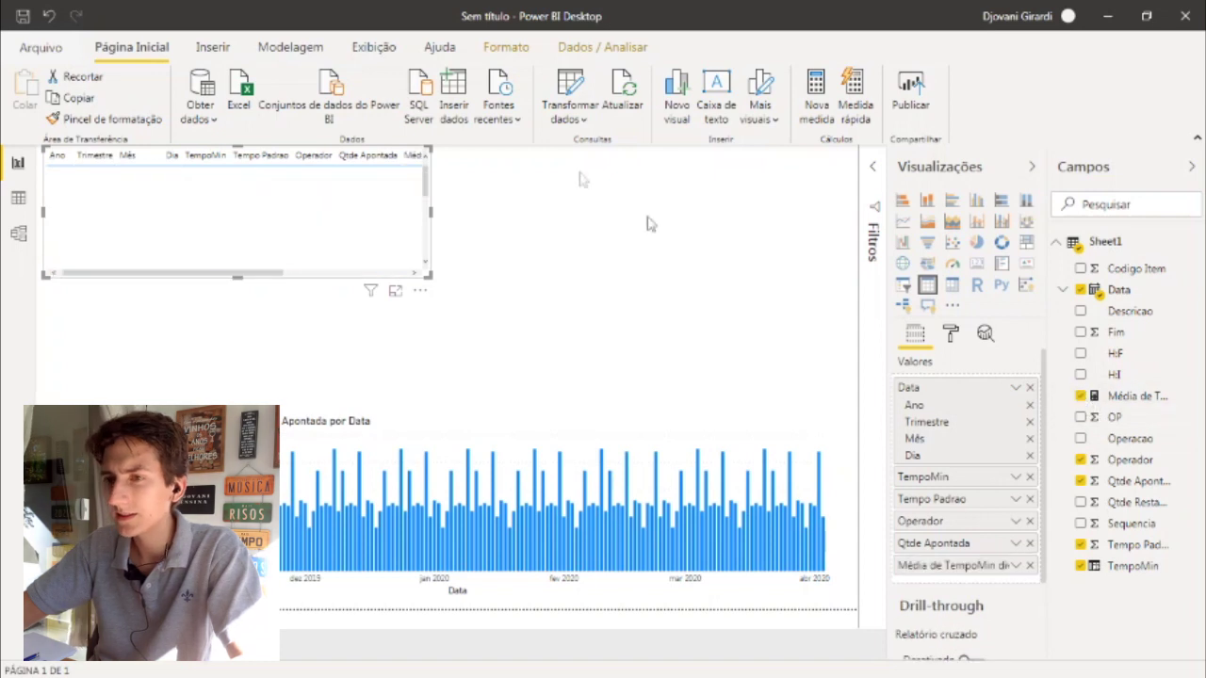
{"action": "left_click_drag", "start_coordinate": [432, 213], "coordinate": [700, 211]}
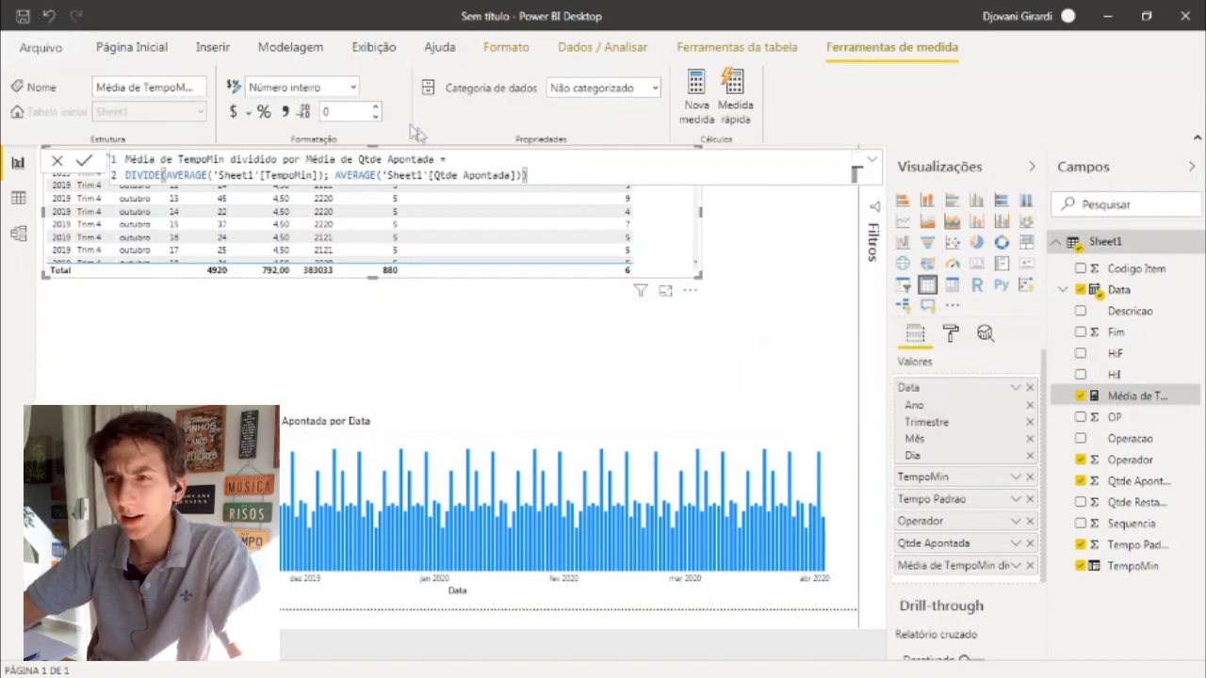
{"action": "left_click", "coordinate": [376, 112]}
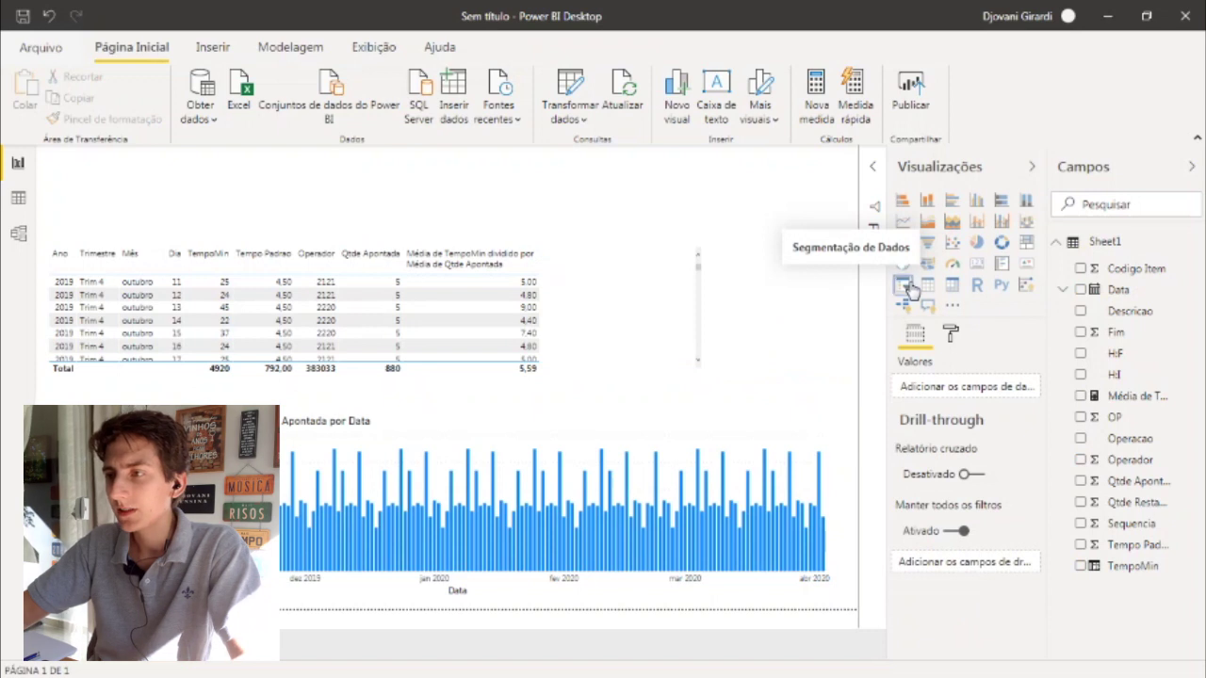
Step: Insert a slicer above the table for the Operador field and show it as a list
{"action": "left_click", "coordinate": [906, 287]}
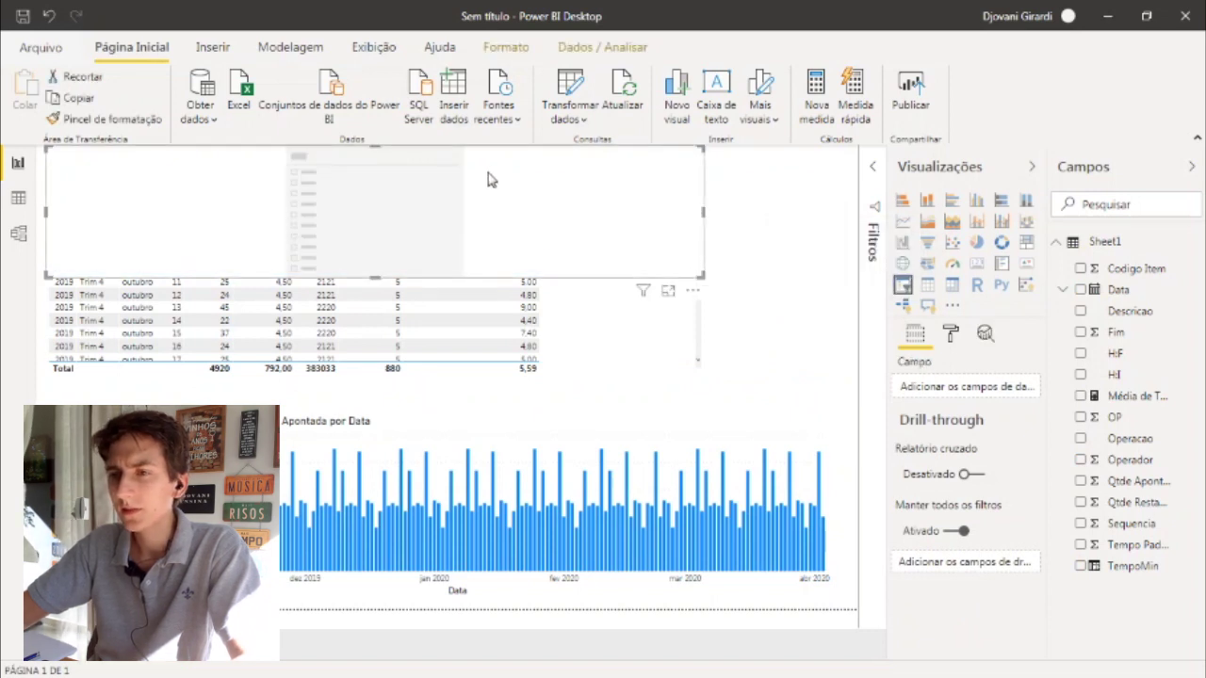
{"action": "left_click_drag", "start_coordinate": [514, 177], "coordinate": [508, 196]}
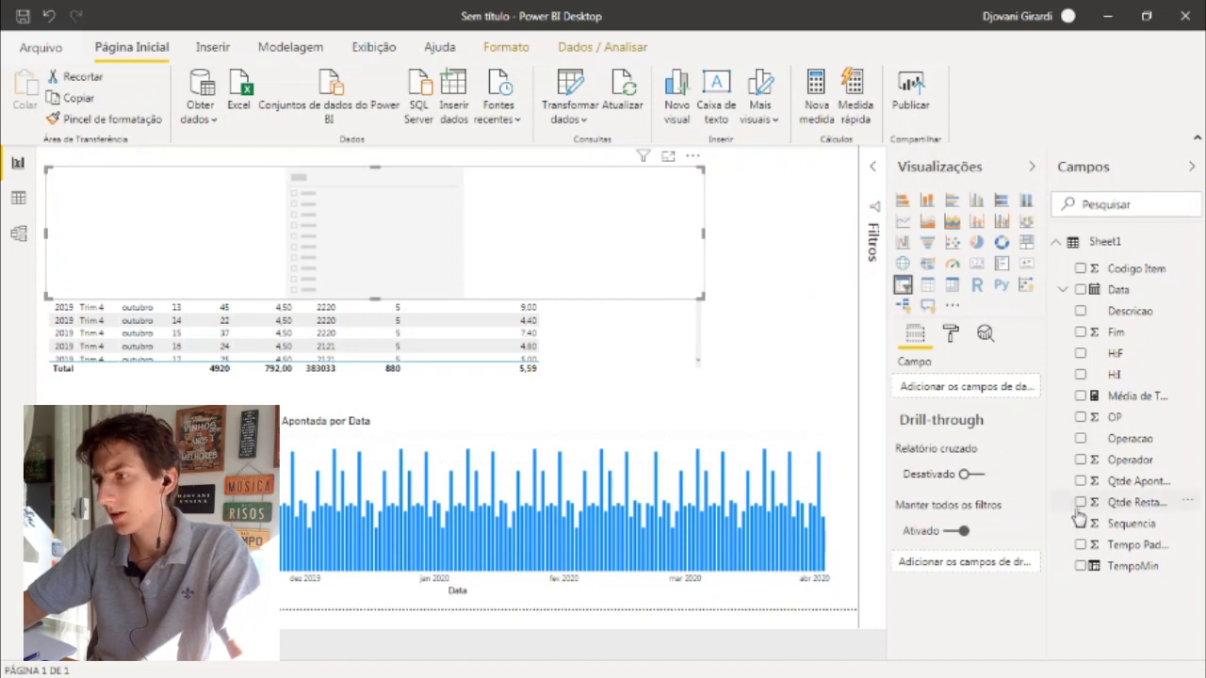
{"action": "left_click", "coordinate": [1080, 461]}
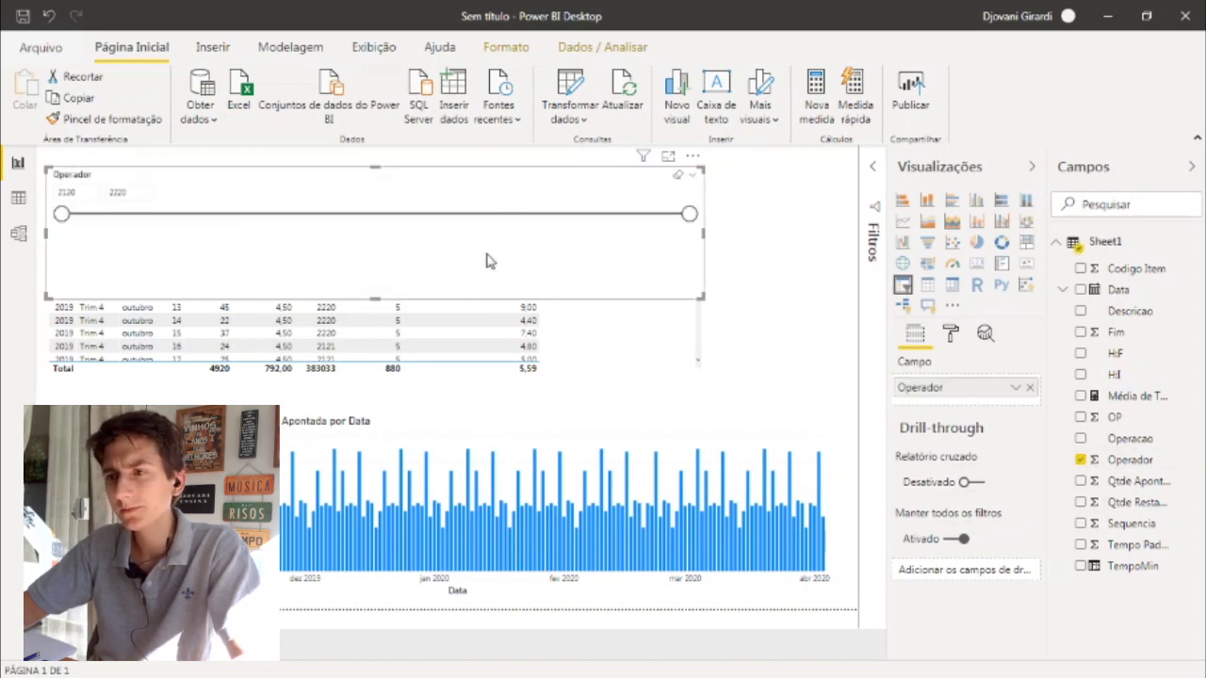
{"action": "left_click", "coordinate": [696, 181]}
{"action": "left_click", "coordinate": [673, 193]}
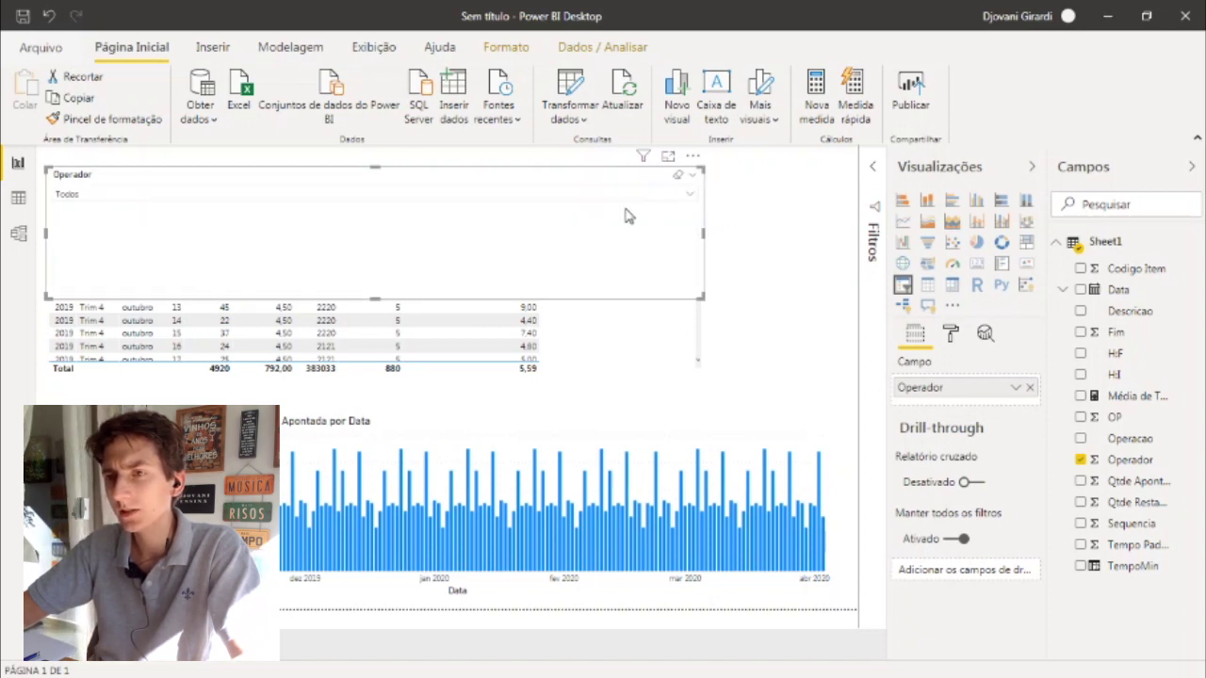
Step: Set the Operador slicer's orientation to Horizontal
{"action": "left_click", "coordinate": [950, 333]}
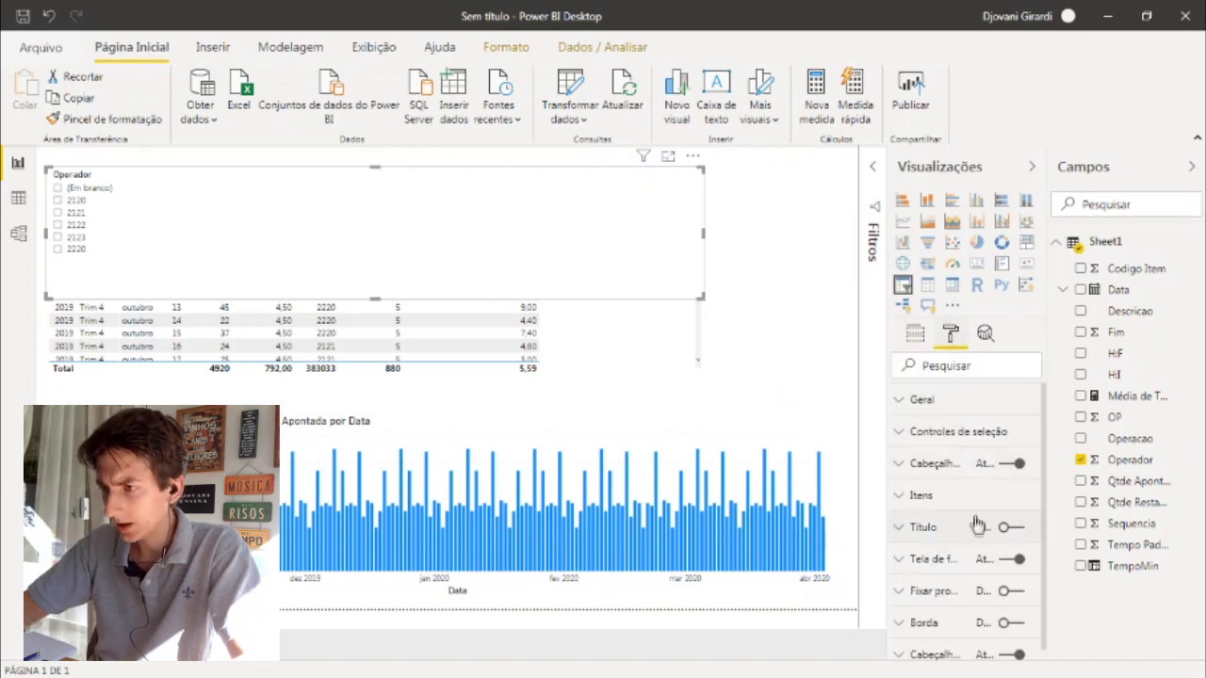
{"action": "left_click", "coordinate": [929, 399]}
{"action": "left_click", "coordinate": [971, 566]}
{"action": "left_click", "coordinate": [985, 609]}
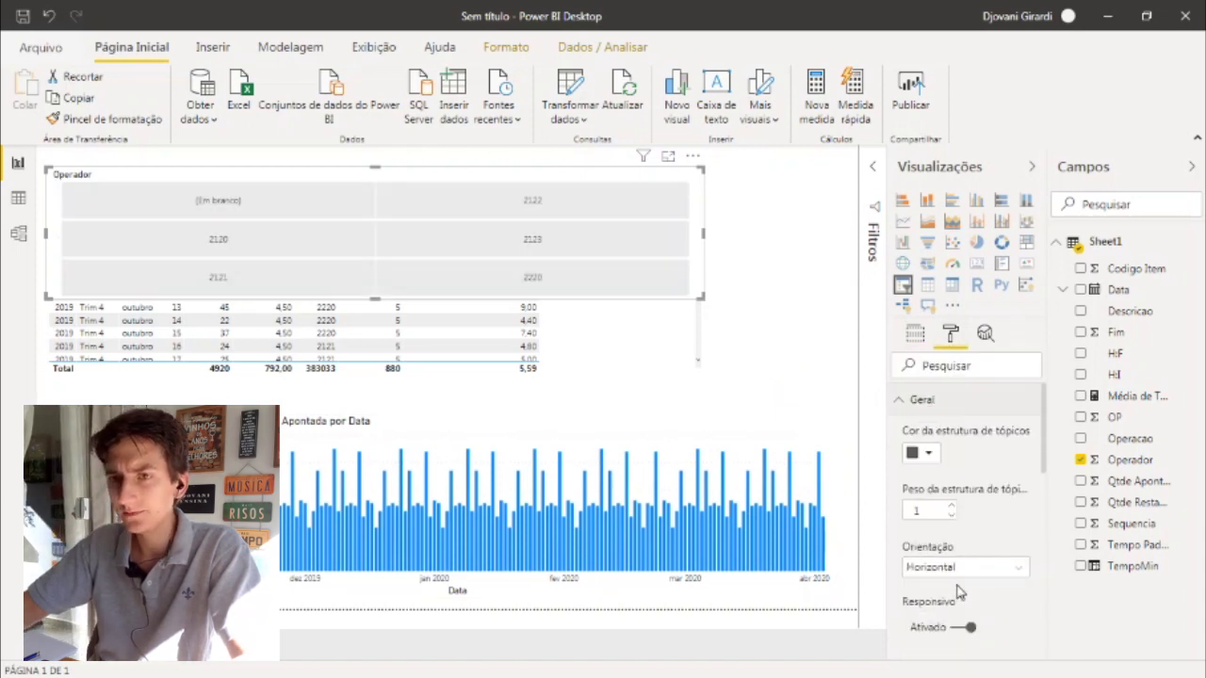
Step: Enable the select-all option in the Operador slicer's selection controls
{"action": "scroll", "coordinate": [991, 504], "scroll_direction": "down", "scroll_amount": 5}
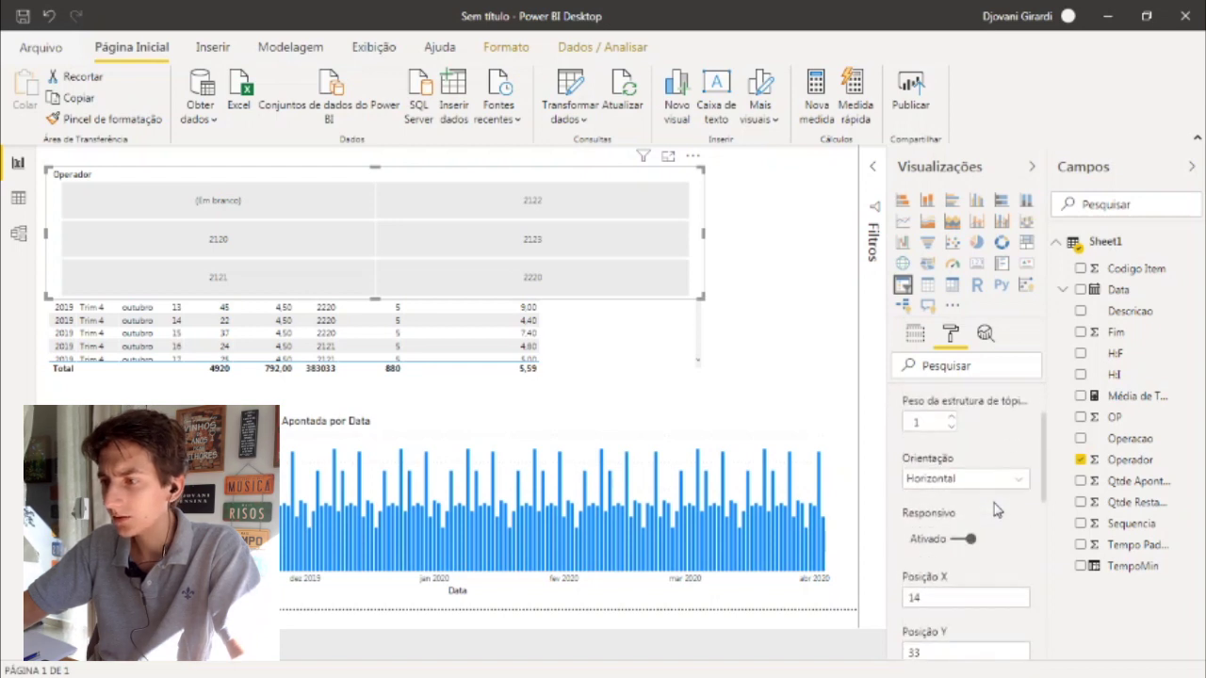
{"action": "scroll", "coordinate": [995, 509], "scroll_direction": "down", "scroll_amount": 3}
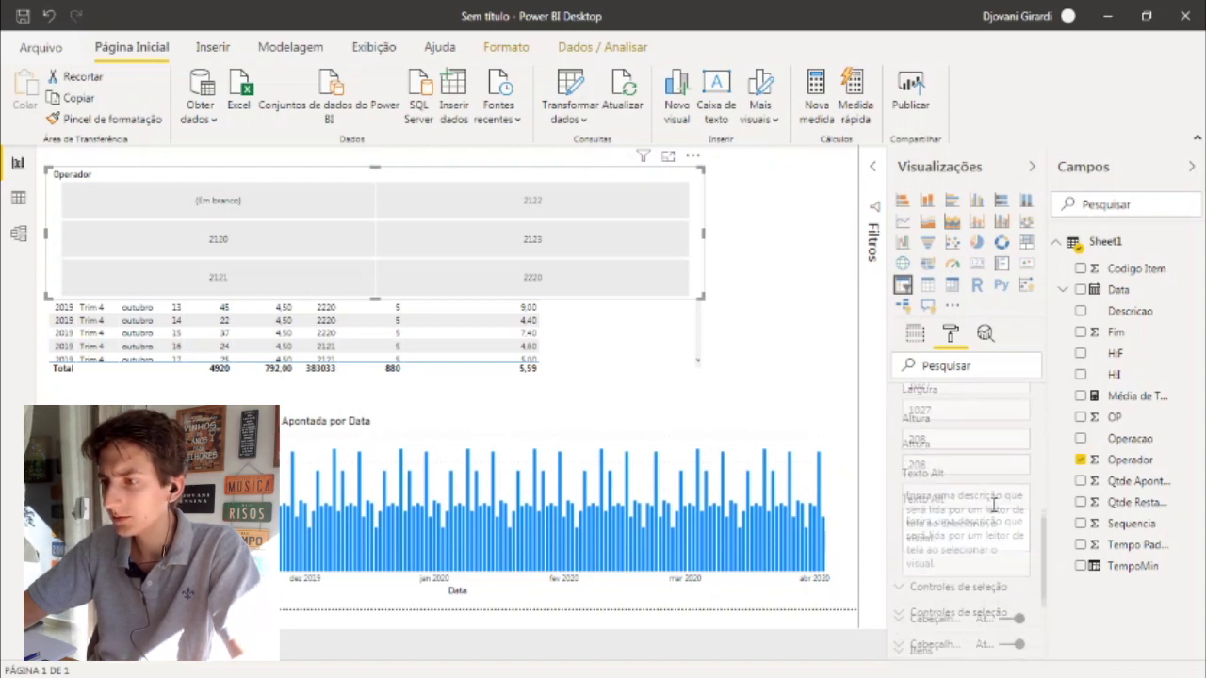
{"action": "left_click", "coordinate": [933, 555]}
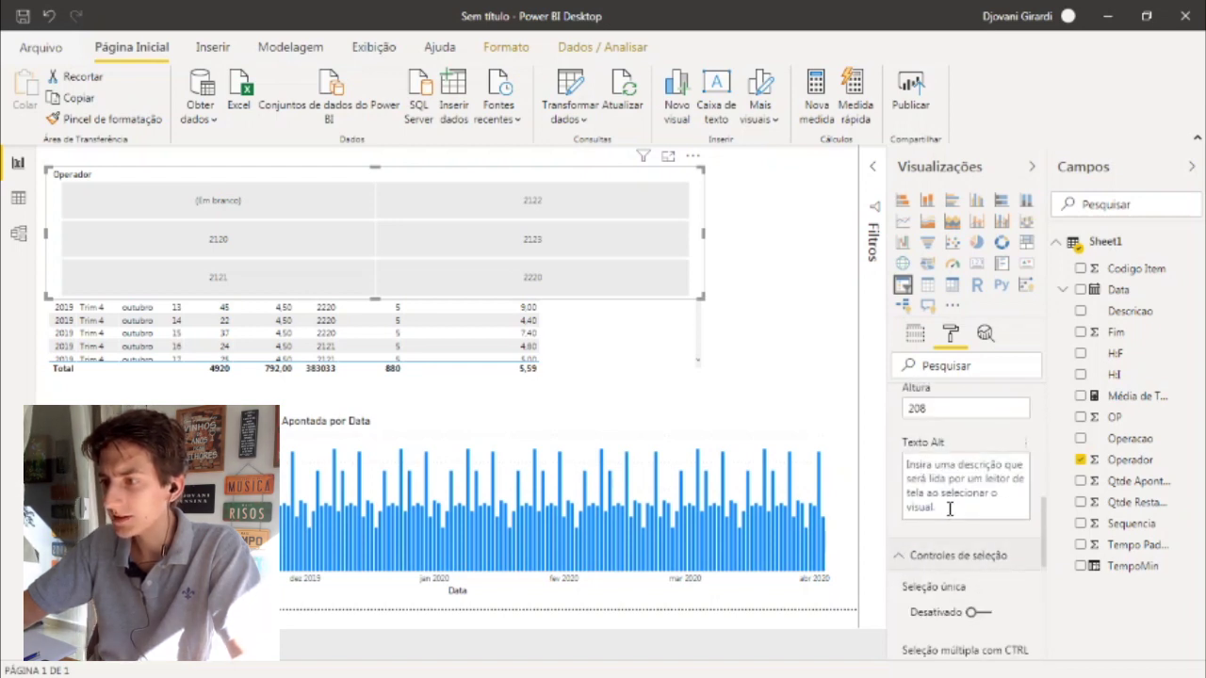
{"action": "scroll", "coordinate": [961, 536], "scroll_direction": "down", "scroll_amount": 2}
{"action": "scroll", "coordinate": [980, 532], "scroll_direction": "down", "scroll_amount": 2}
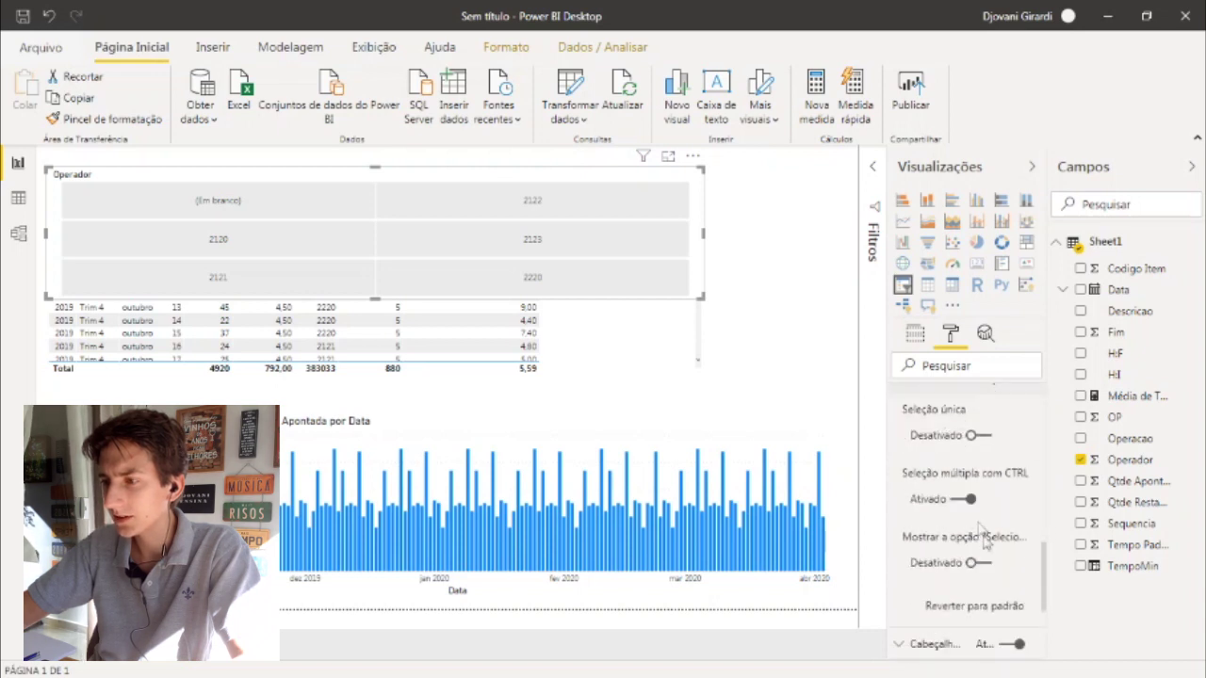
{"action": "left_click", "coordinate": [978, 563]}
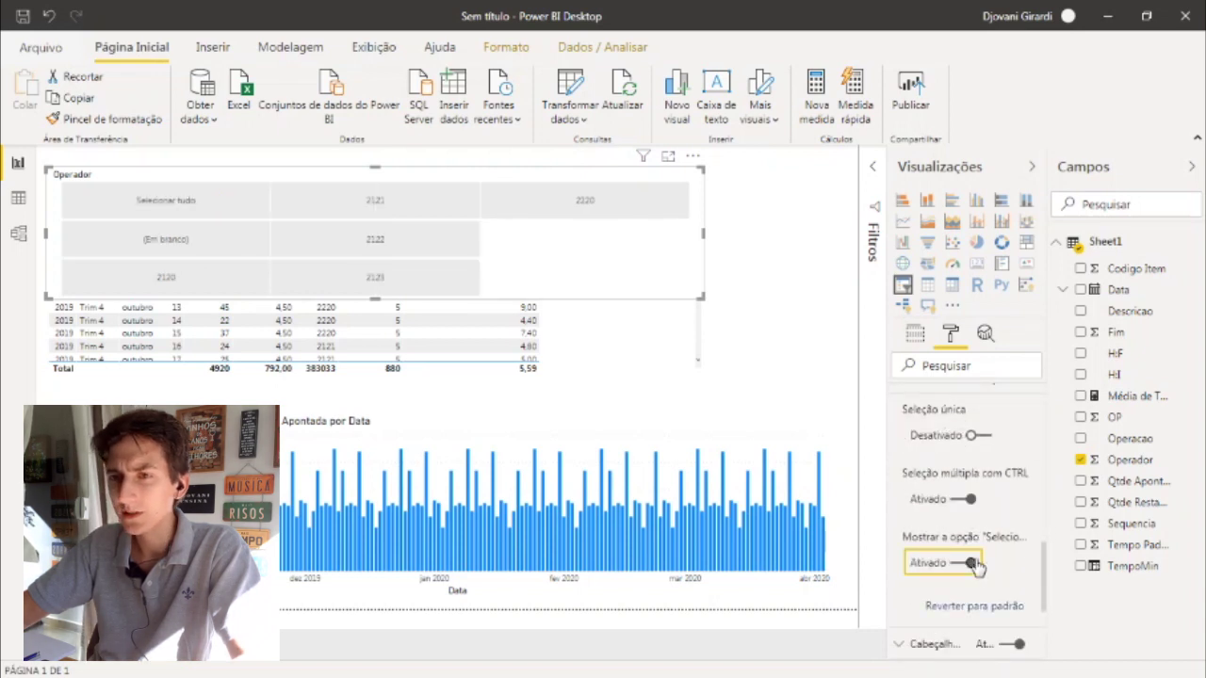
Step: Shrink the Operador slicer to a single row of buttons above the table and give it a larger Operador heading
{"action": "left_click_drag", "start_coordinate": [702, 243], "coordinate": [576, 217]}
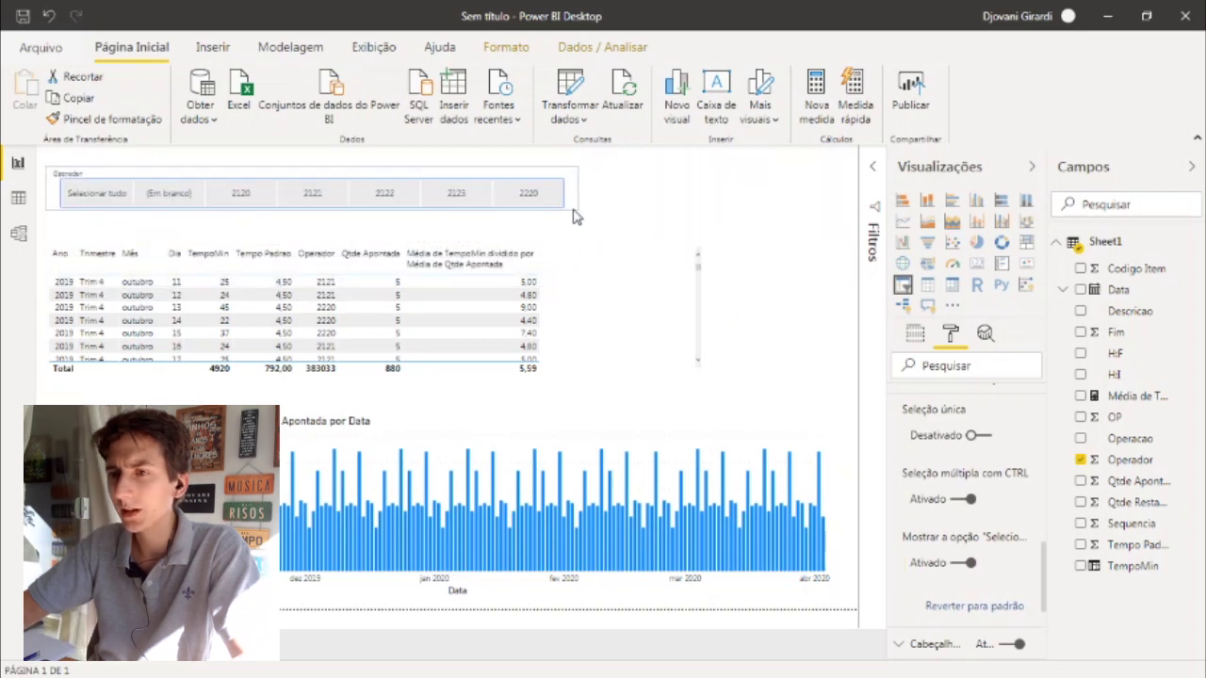
{"action": "left_click", "coordinate": [934, 644]}
{"action": "left_click", "coordinate": [952, 640]}
{"action": "left_click", "coordinate": [735, 396]}
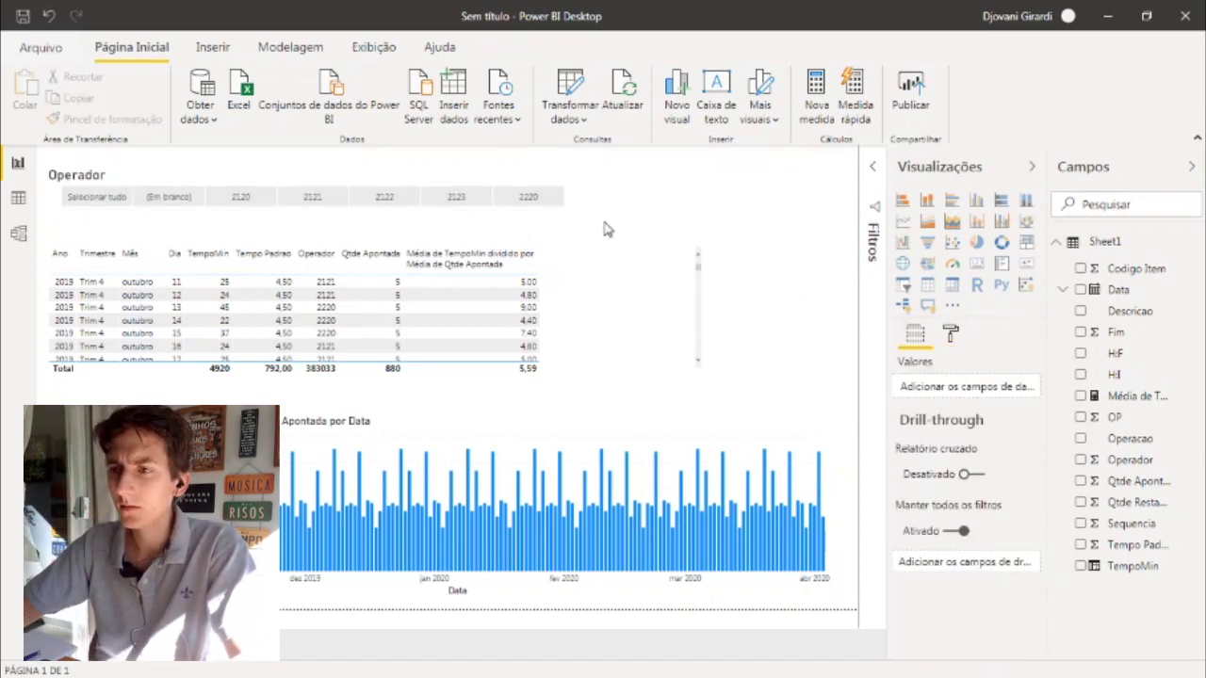
Step: Test the Operador slicer by filtering the report to operators 2220, 2123 and 2122 in turn, ending with all operators selected
{"action": "left_click", "coordinate": [516, 207]}
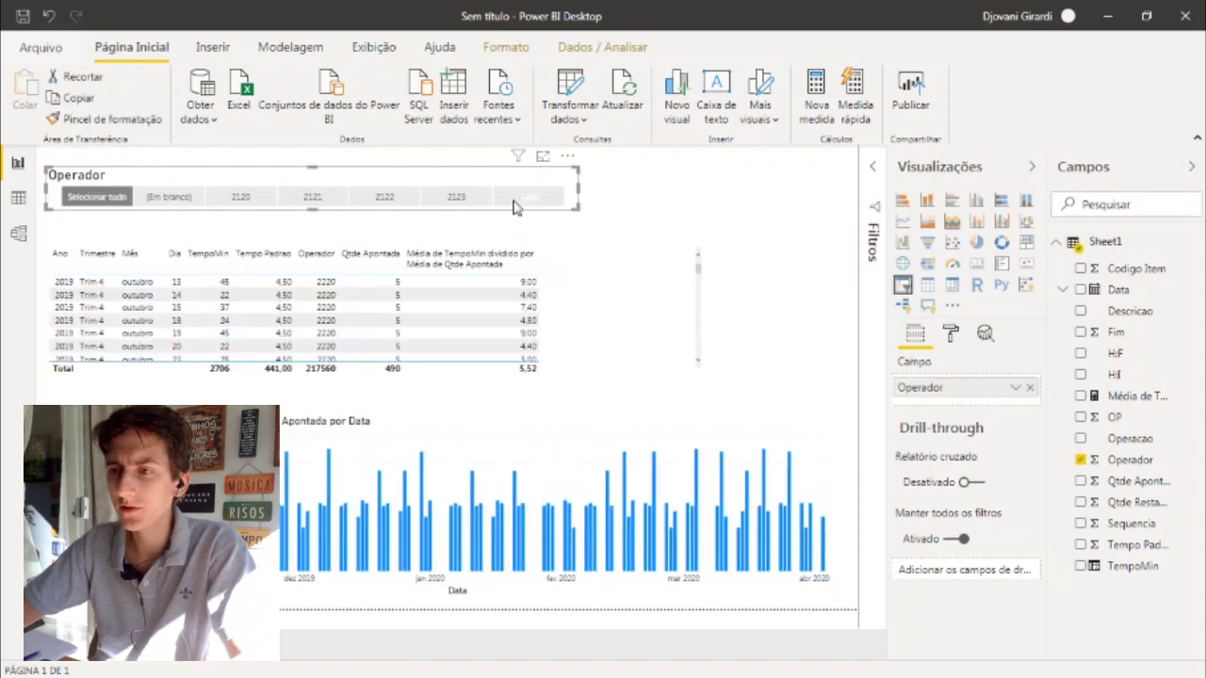
{"action": "left_click", "coordinate": [466, 202]}
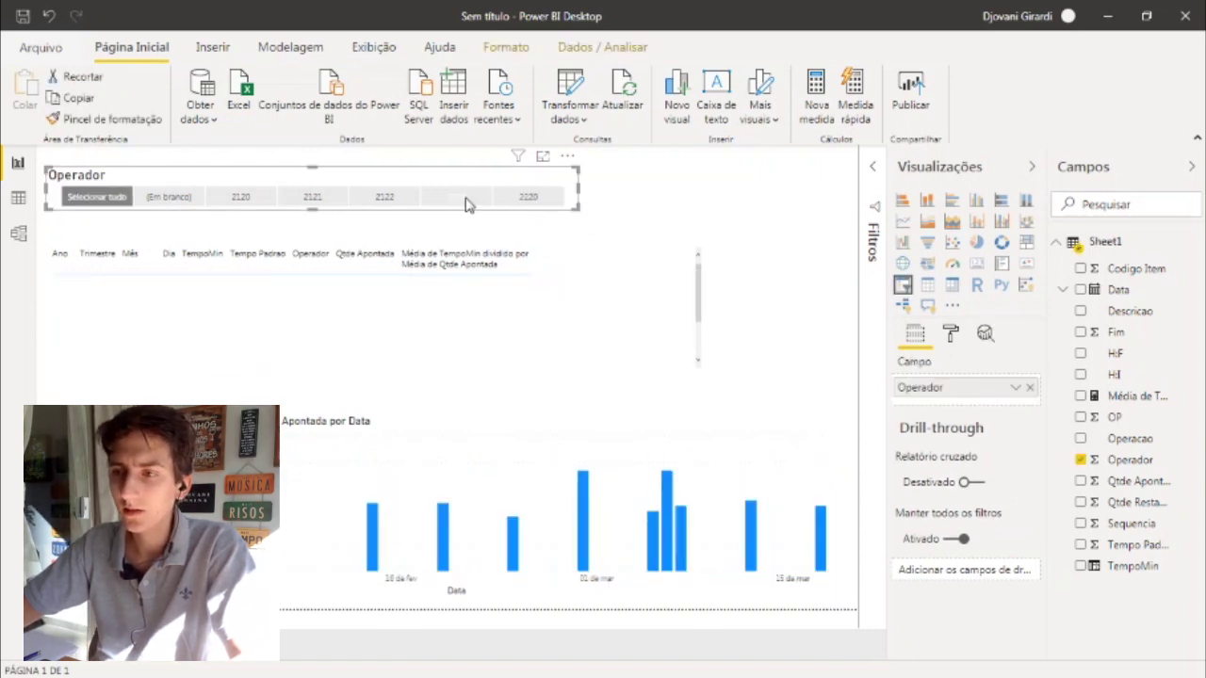
{"action": "left_click", "coordinate": [374, 205]}
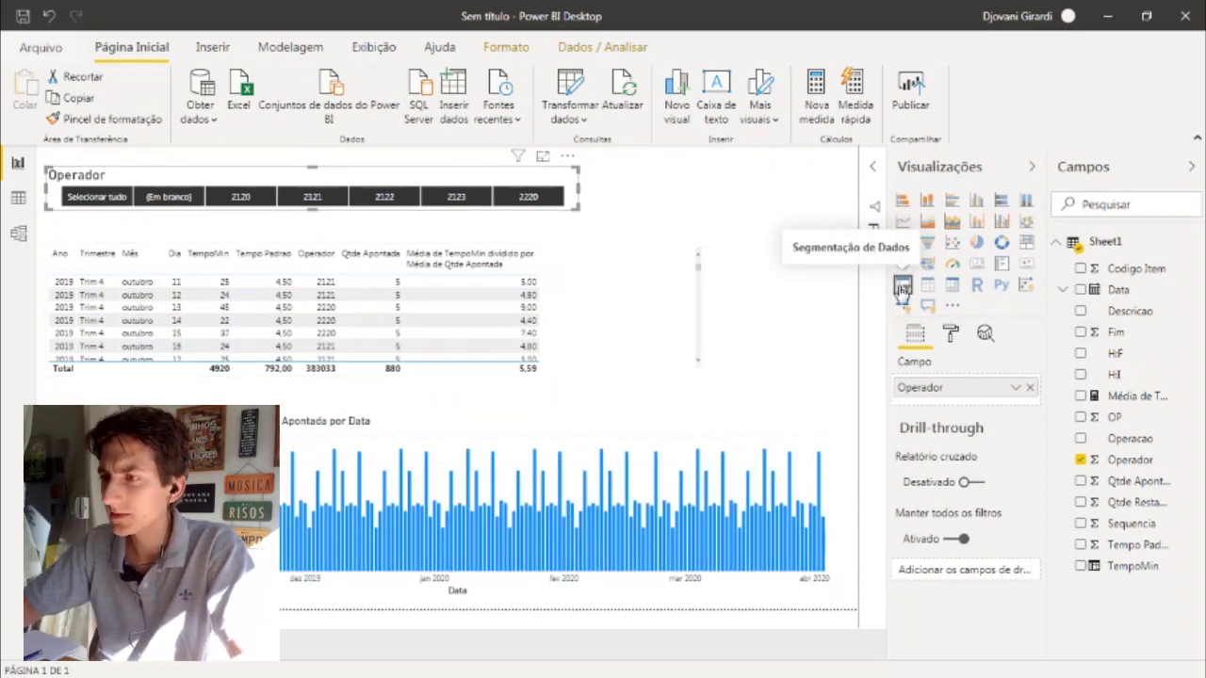
Step: Insert a second slicer for the Data field and place it beside the Operador slicer
{"action": "left_click", "coordinate": [777, 269]}
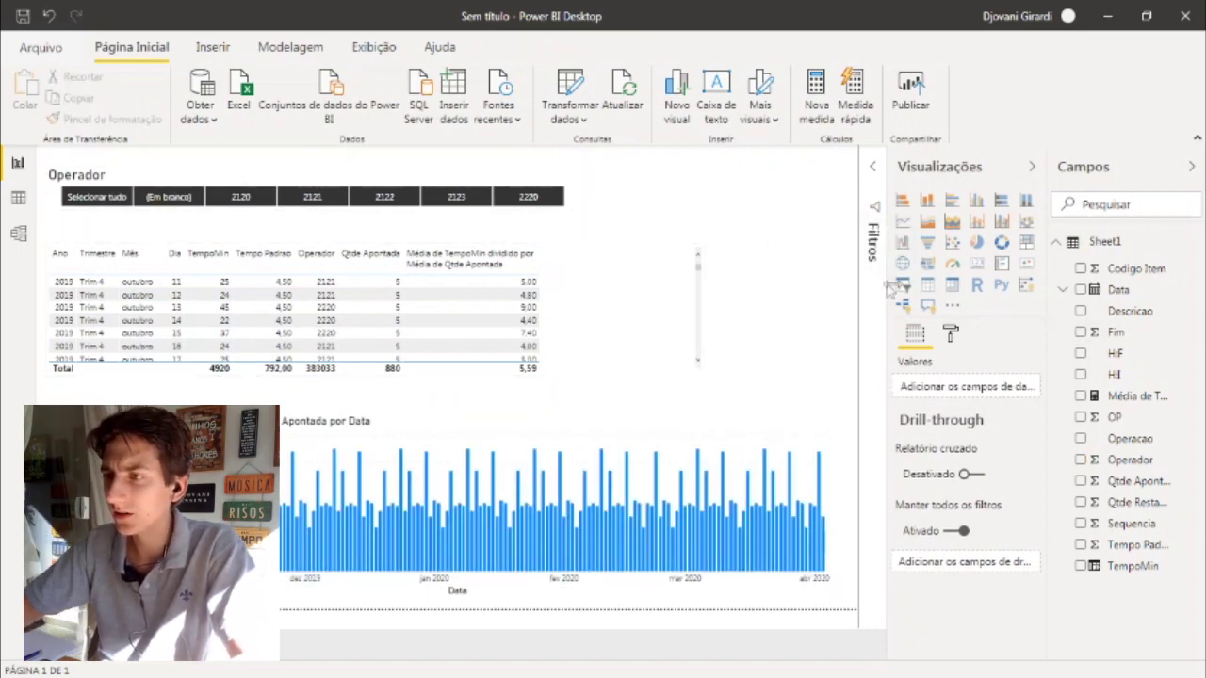
{"action": "left_click", "coordinate": [901, 284]}
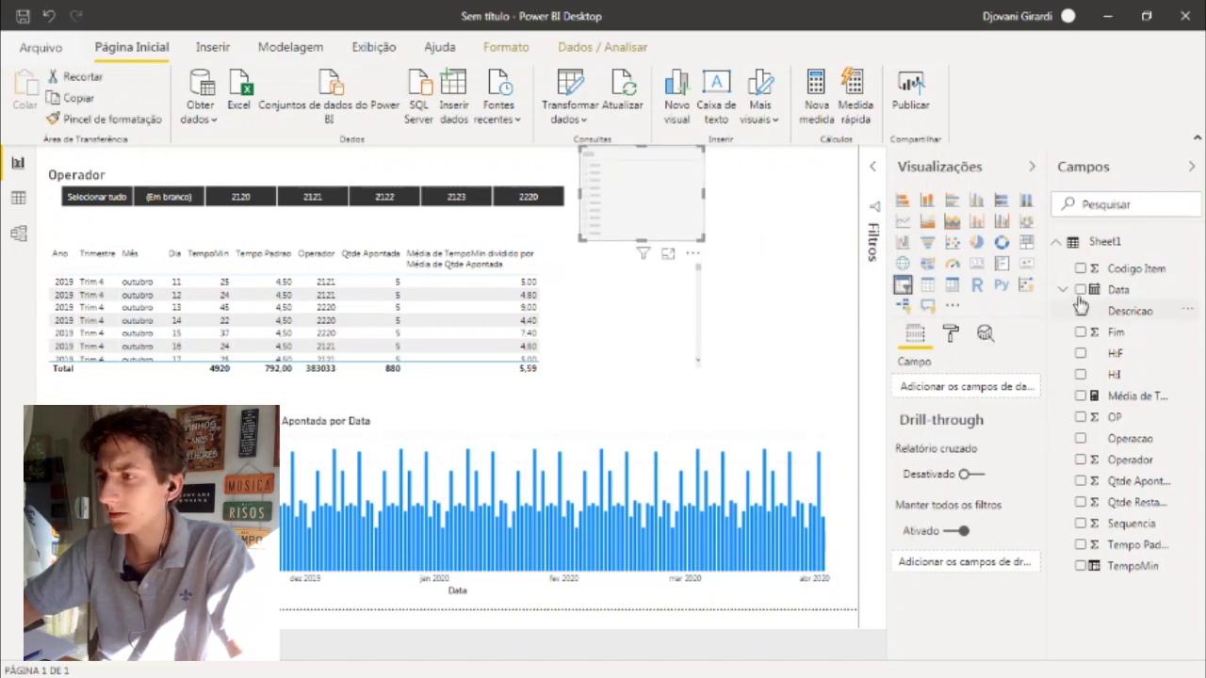
{"action": "left_click_drag", "start_coordinate": [1082, 300], "coordinate": [910, 364]}
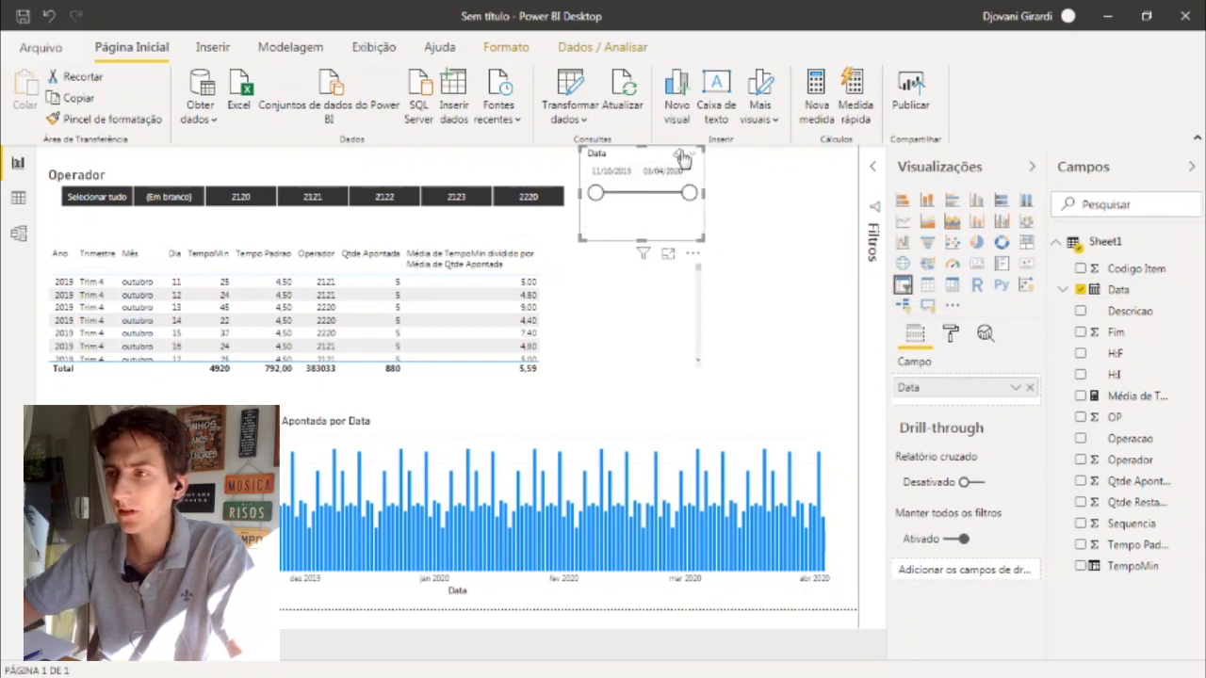
{"action": "left_click_drag", "start_coordinate": [650, 156], "coordinate": [653, 199]}
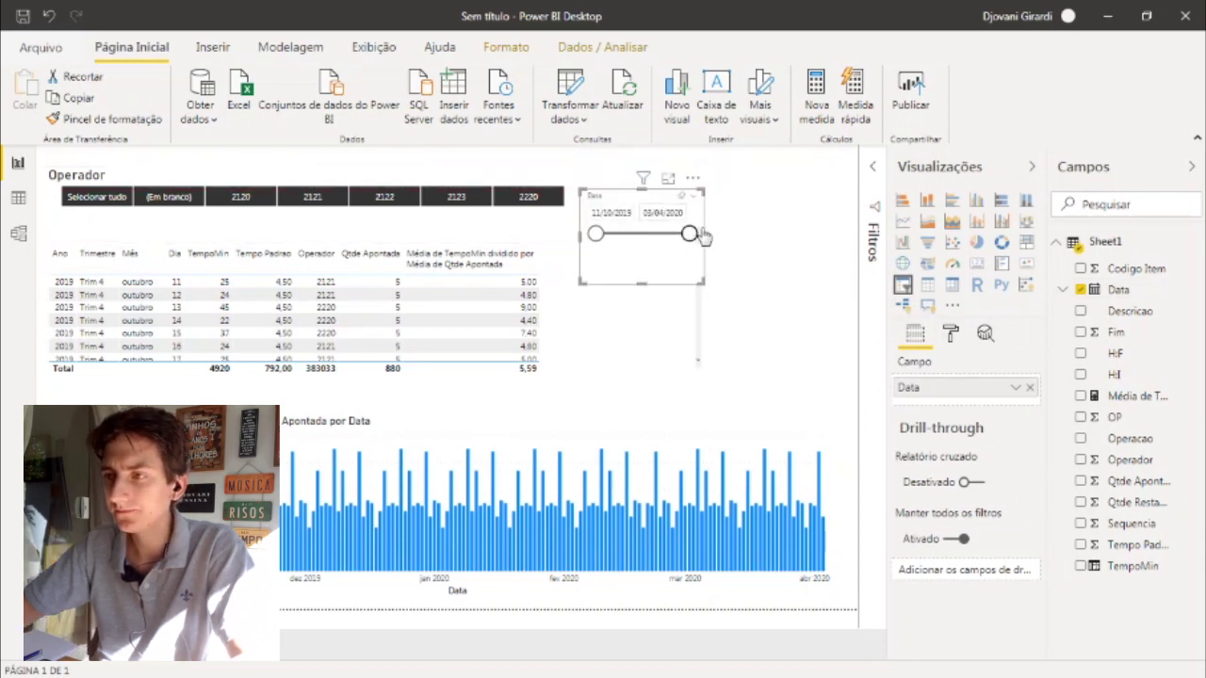
Step: Switch the Data slicer to Data Relativa, make it wider and lower, and filter to the last 1 Semanas
{"action": "left_click", "coordinate": [694, 201]}
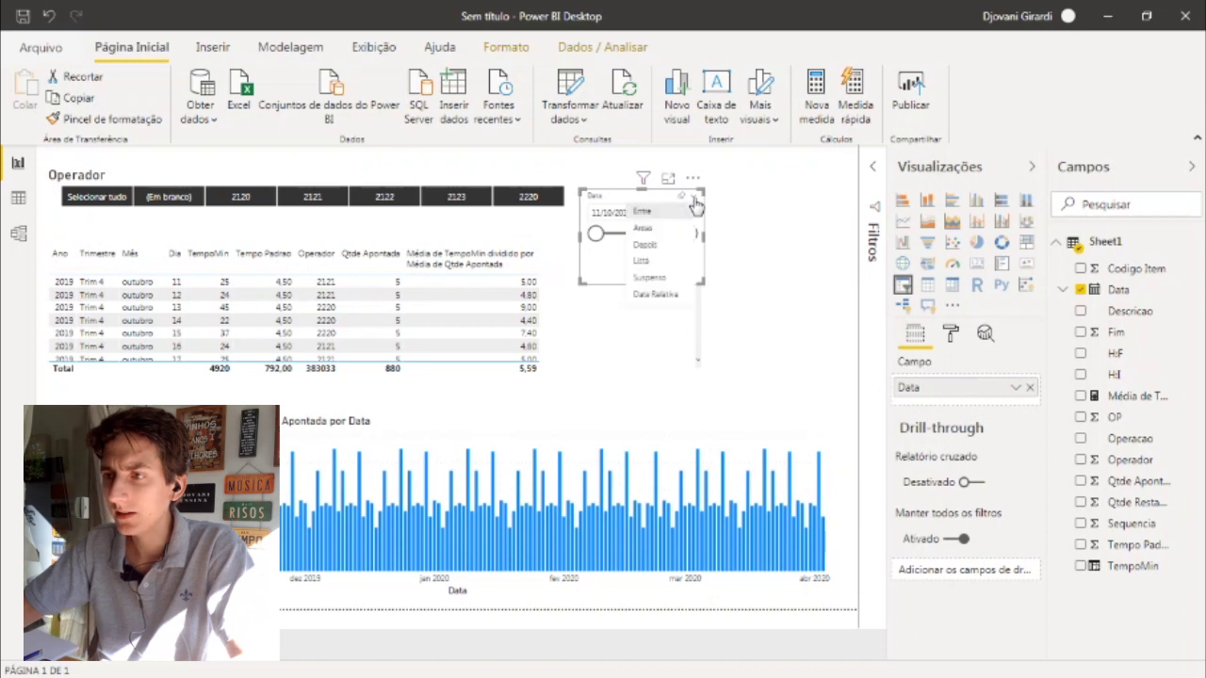
{"action": "left_click", "coordinate": [680, 302]}
{"action": "left_click_drag", "start_coordinate": [696, 281], "coordinate": [768, 251]}
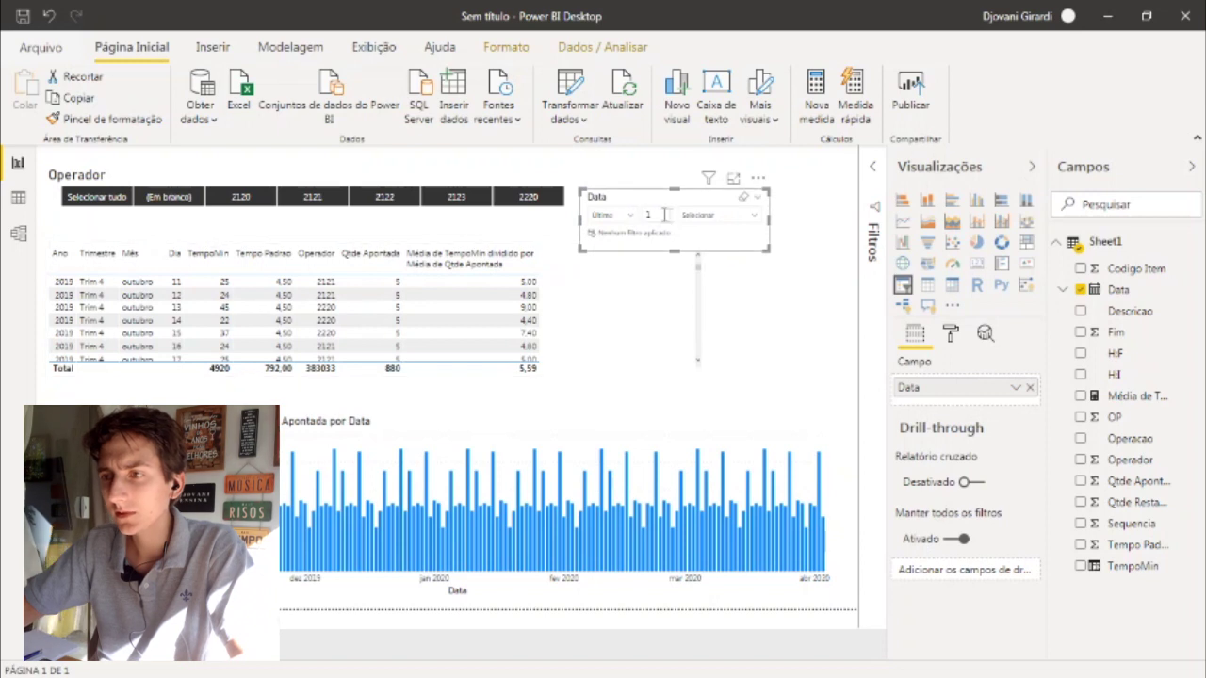
{"action": "left_click", "coordinate": [712, 225]}
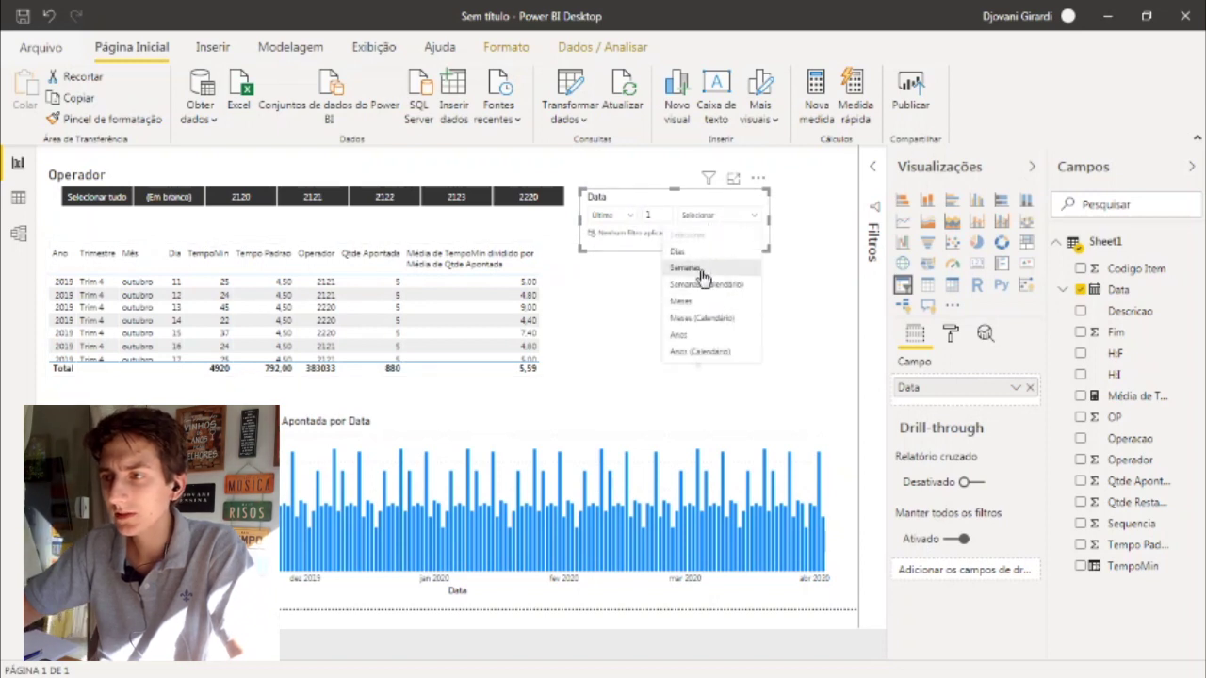
{"action": "left_click", "coordinate": [702, 271]}
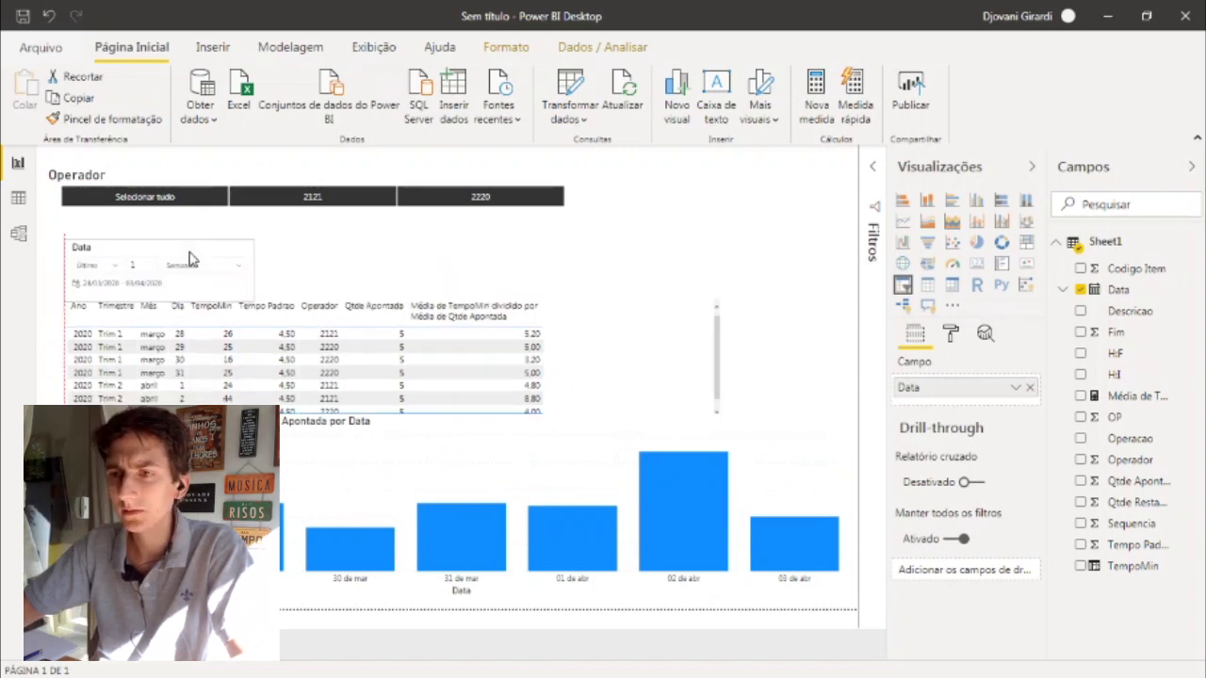
Step: Place the Data slicer between the Operador slicer and the table and widen it
{"action": "left_click_drag", "start_coordinate": [190, 252], "coordinate": [188, 245]}
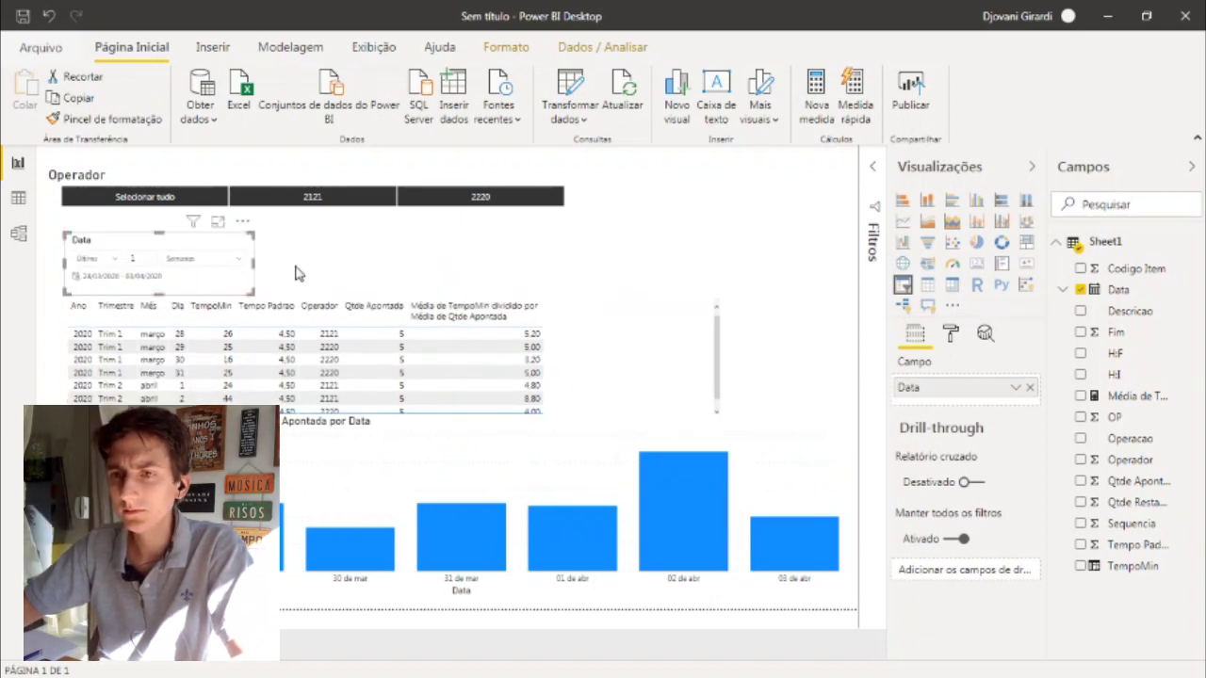
{"action": "left_click_drag", "start_coordinate": [253, 266], "coordinate": [524, 271]}
{"action": "left_click_drag", "start_coordinate": [400, 276], "coordinate": [404, 271]}
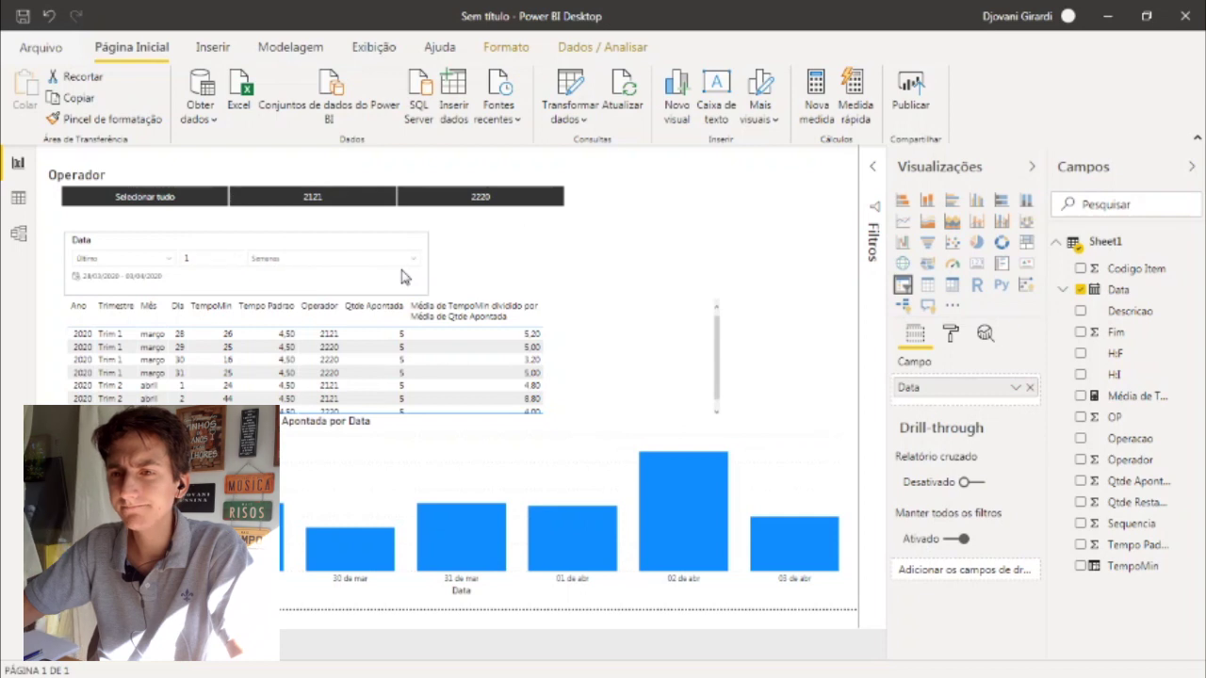
Step: Narrow the table to about the Data slicer's width and move both slightly up to free space beside them
{"action": "left_click", "coordinate": [678, 388]}
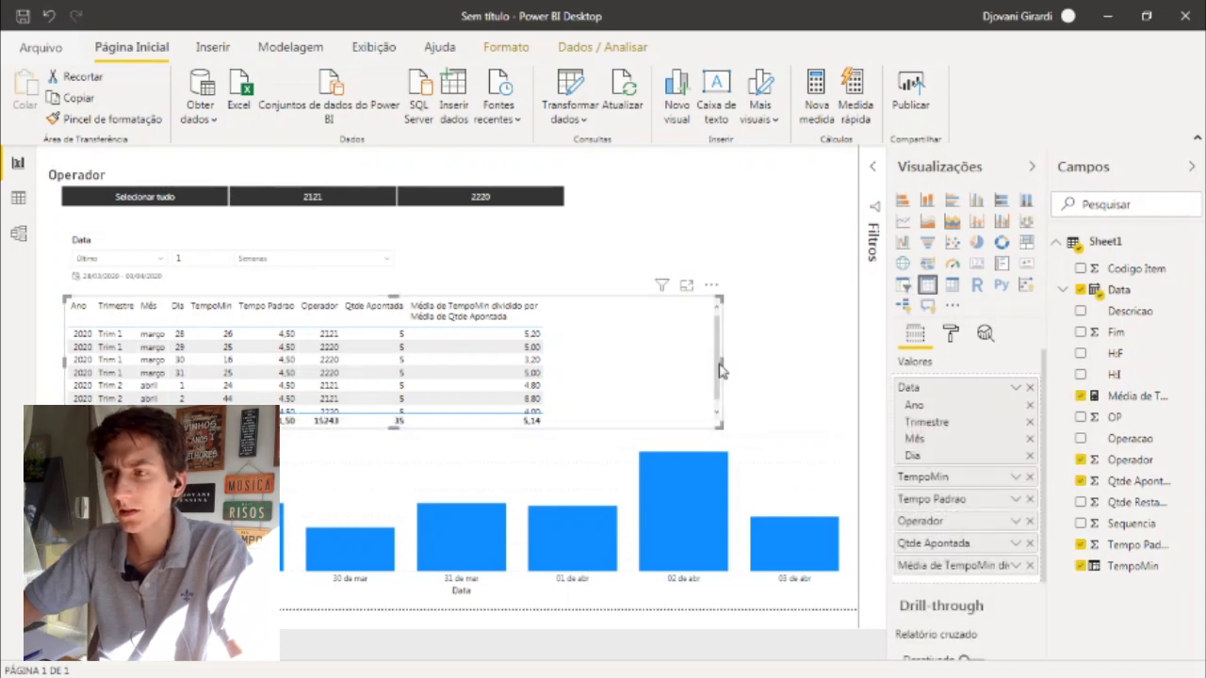
{"action": "left_click_drag", "start_coordinate": [719, 361], "coordinate": [403, 363]}
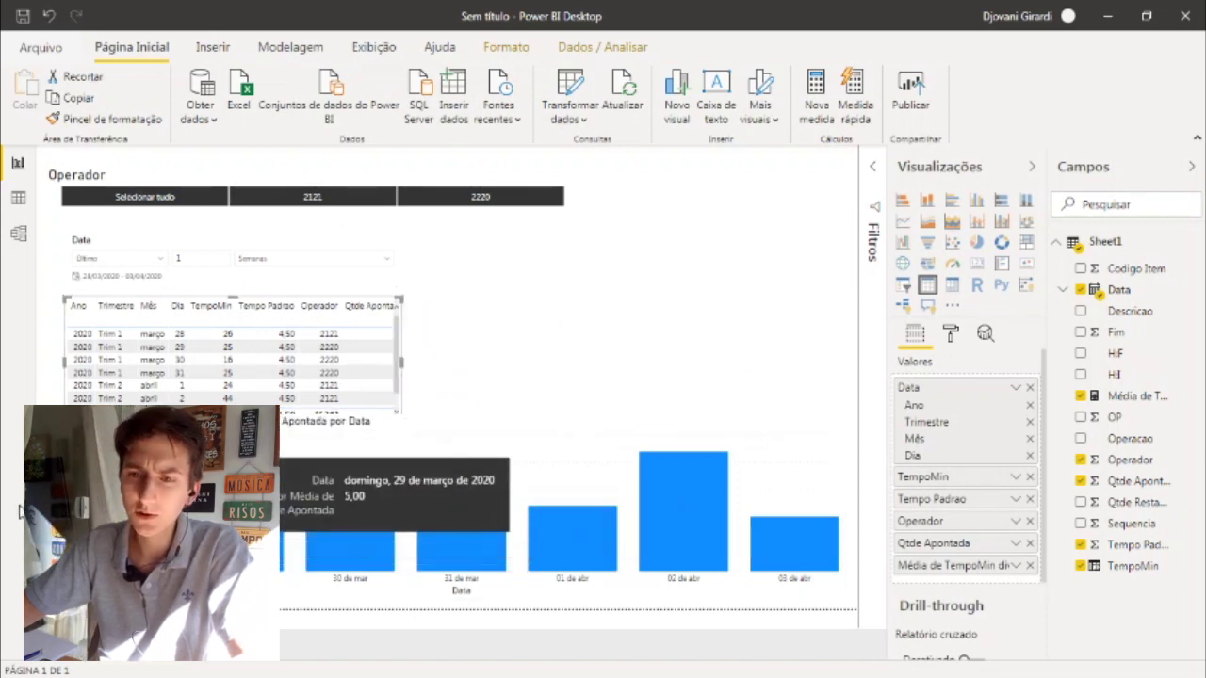
{"action": "left_click", "coordinate": [229, 295]}
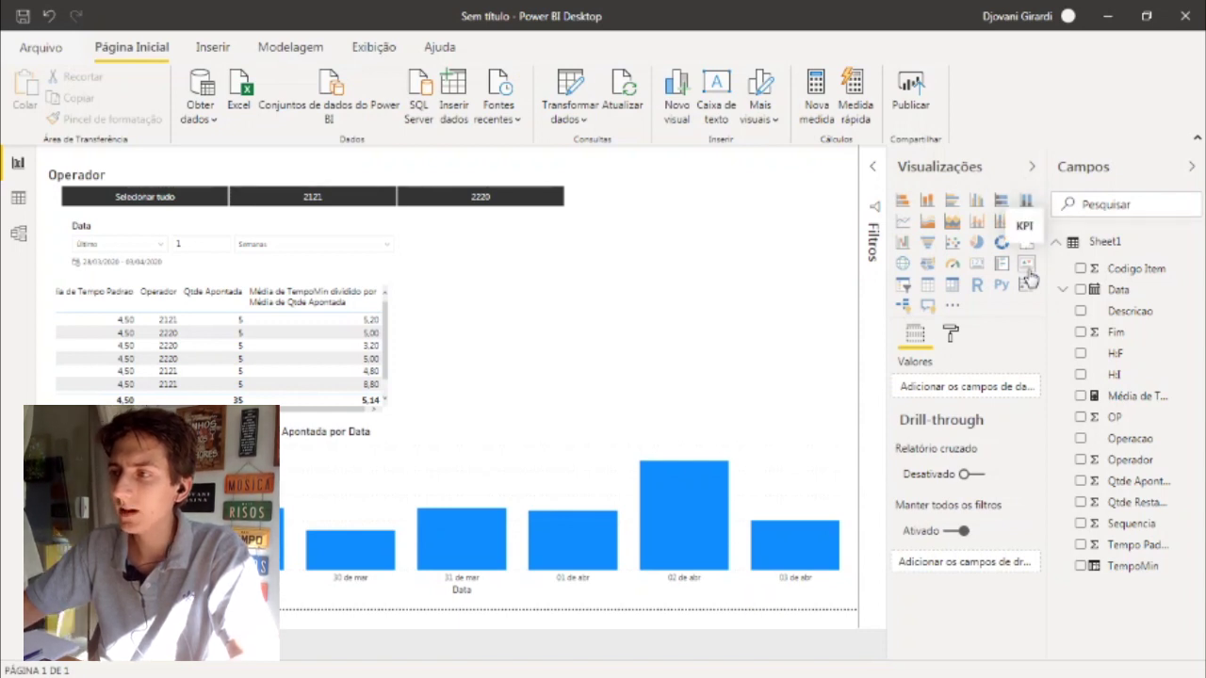
Step: Insert a KPI visual beside the table with the time-per-piece quick measure as its indicator
{"action": "left_click", "coordinate": [1027, 271]}
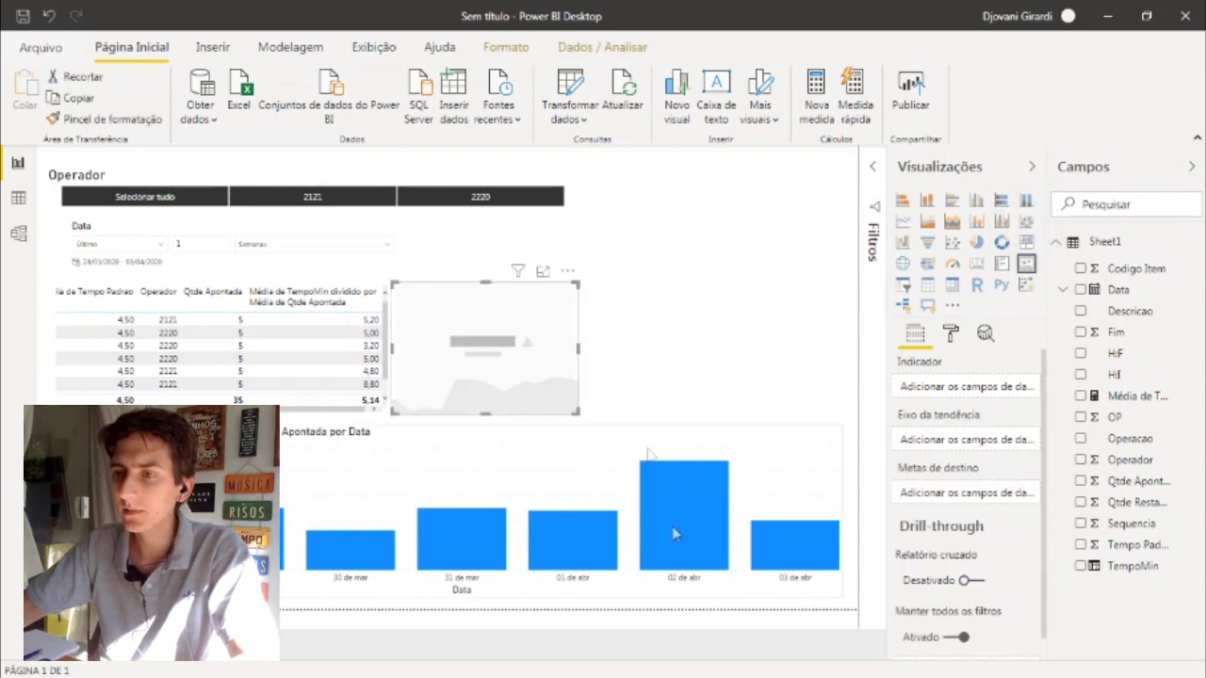
{"action": "left_click_drag", "start_coordinate": [554, 311], "coordinate": [579, 309]}
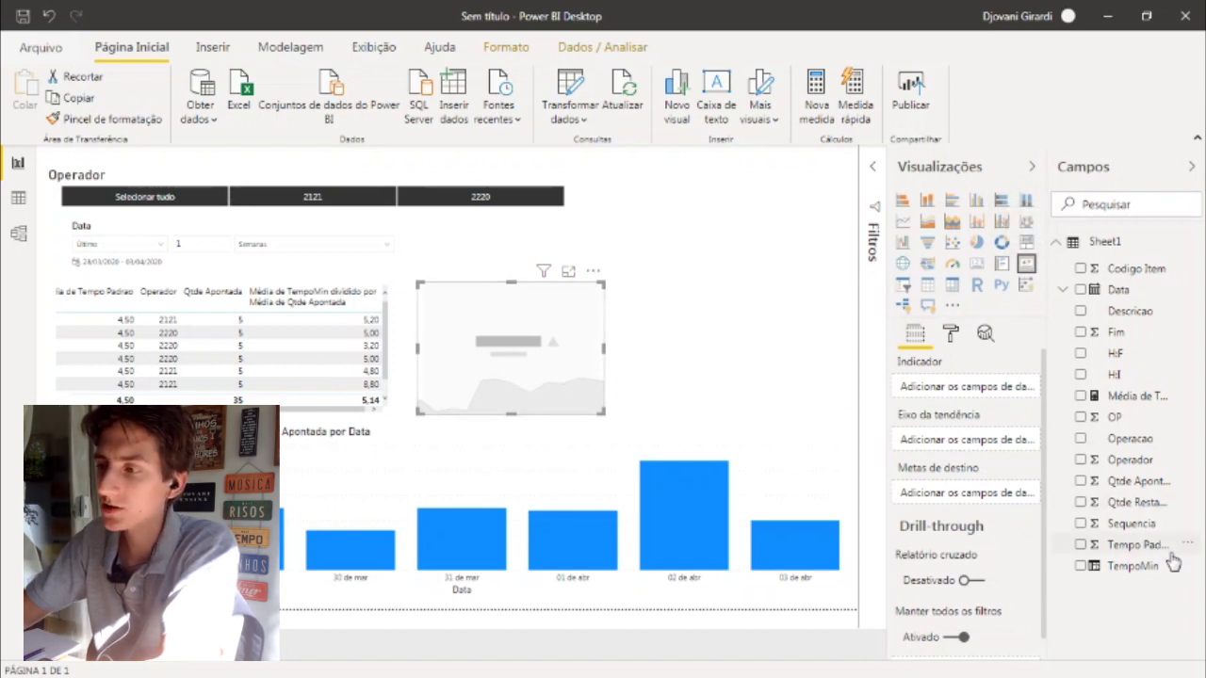
{"action": "left_click_drag", "start_coordinate": [1155, 548], "coordinate": [1004, 400]}
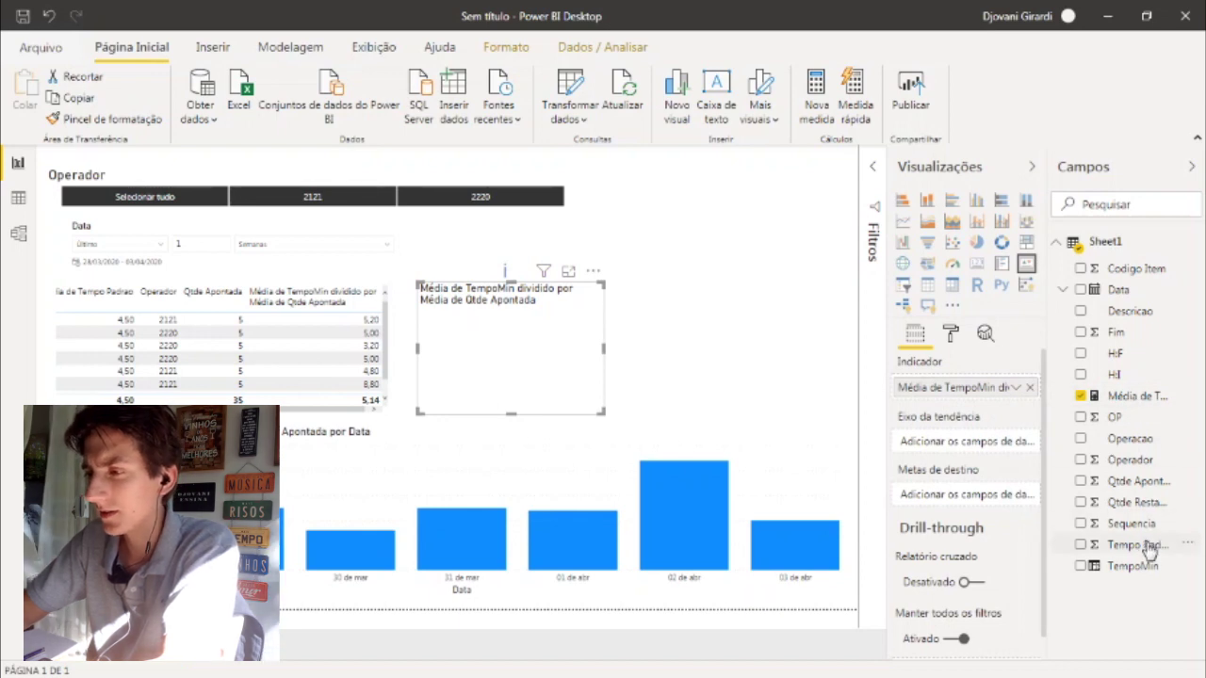
Step: Set Qtde Apontada as the KPI's trend axis and Média of Tempo Padrao as its target goal
{"action": "left_click", "coordinate": [1140, 481]}
{"action": "left_click_drag", "start_coordinate": [1161, 555], "coordinate": [1010, 499]}
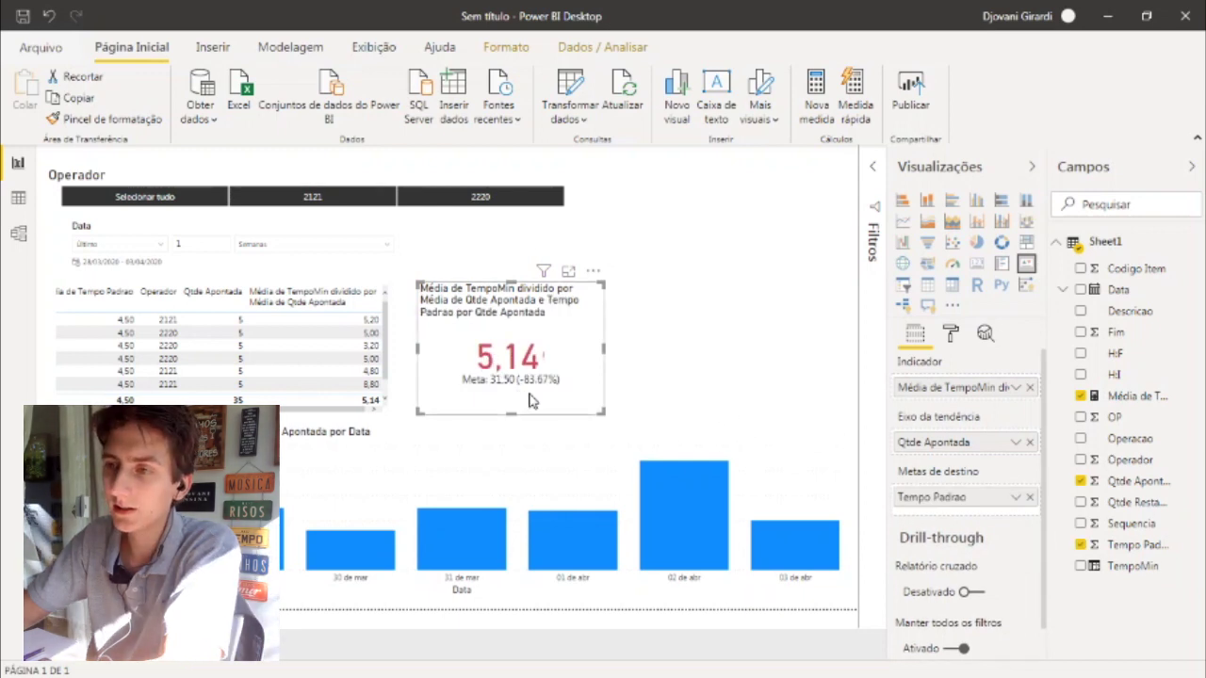
{"action": "left_click", "coordinate": [1016, 497]}
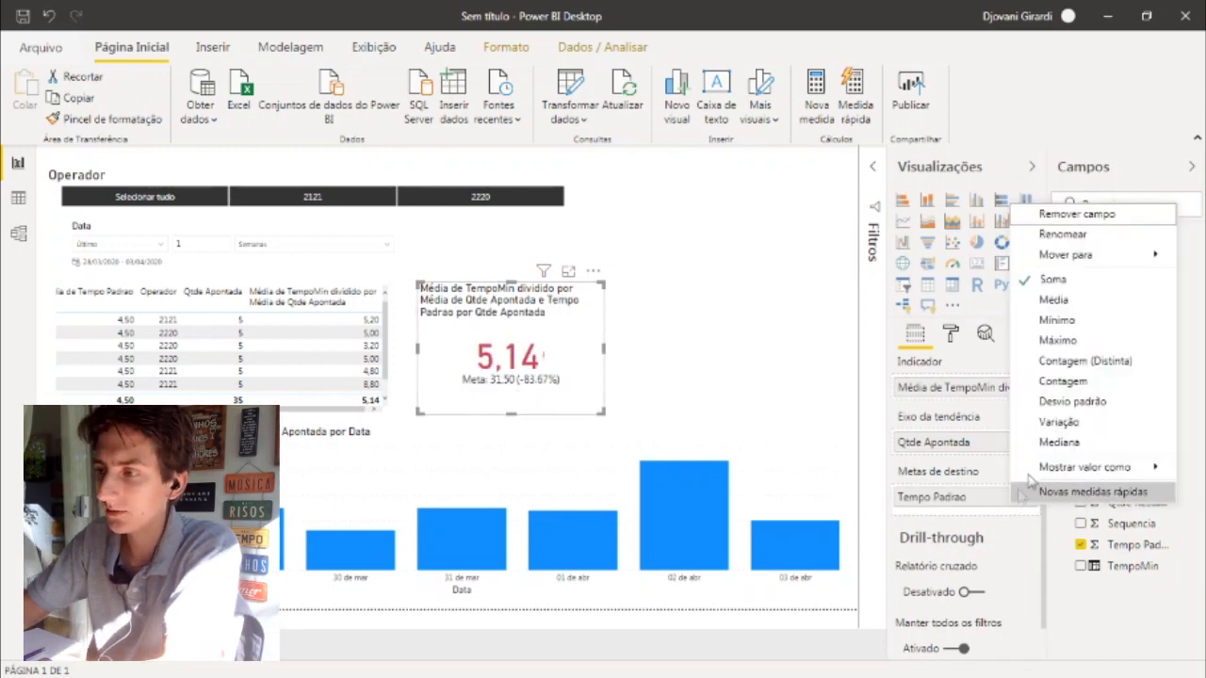
{"action": "left_click", "coordinate": [1054, 300]}
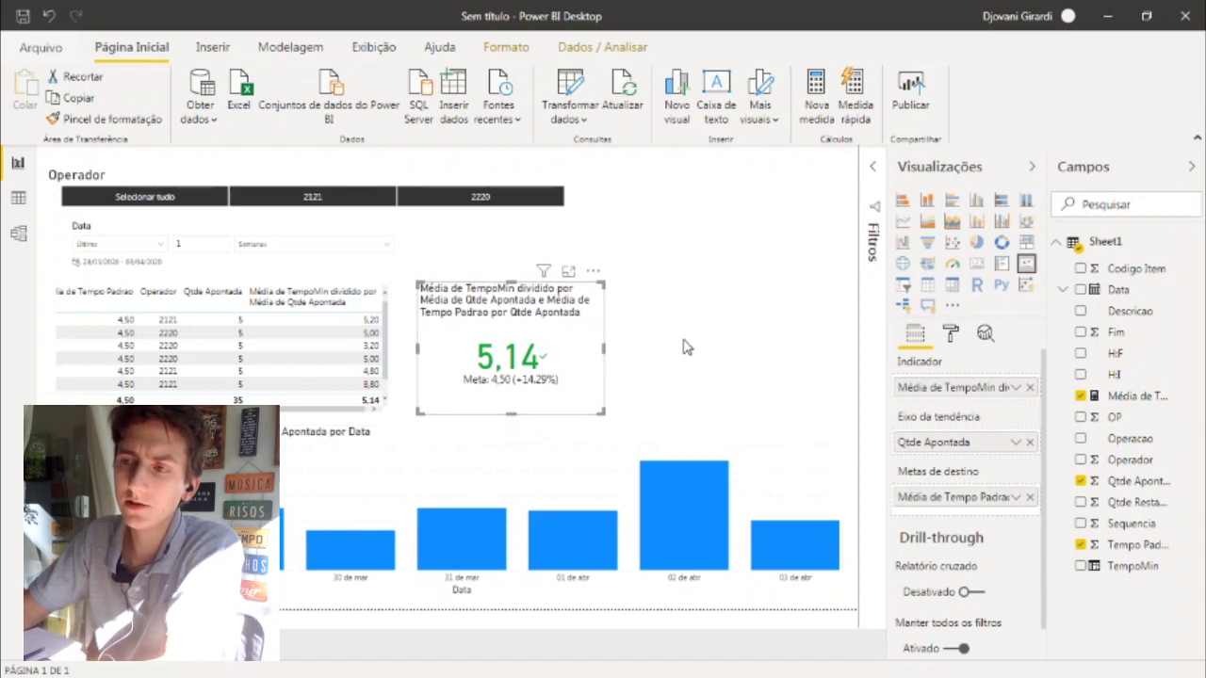
Step: Set the KPI's color-coding direction to Baixo é bom
{"action": "left_click", "coordinate": [676, 386]}
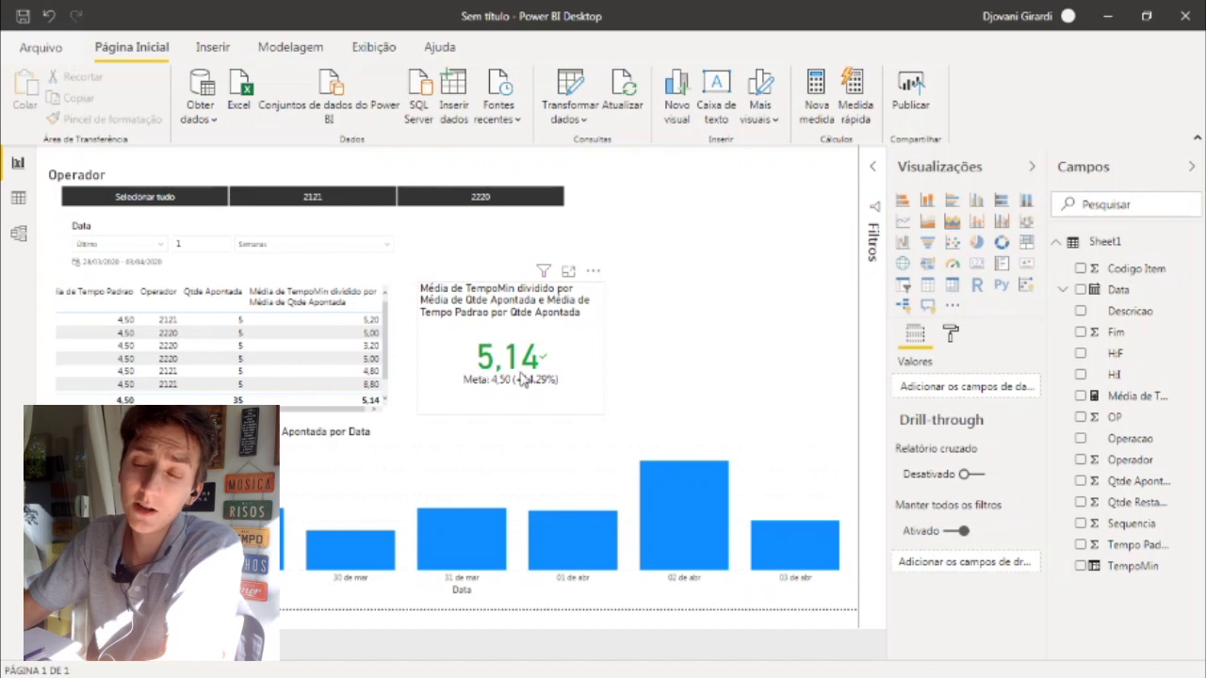
{"action": "left_click", "coordinate": [561, 376]}
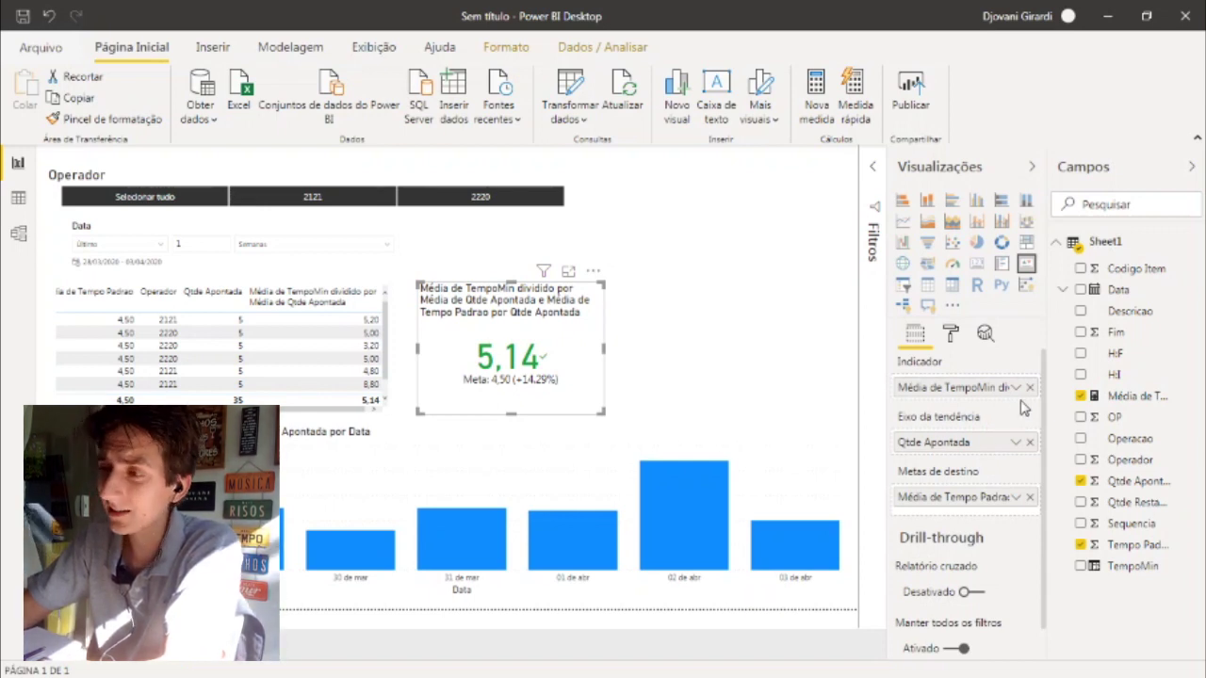
{"action": "left_click", "coordinate": [950, 333]}
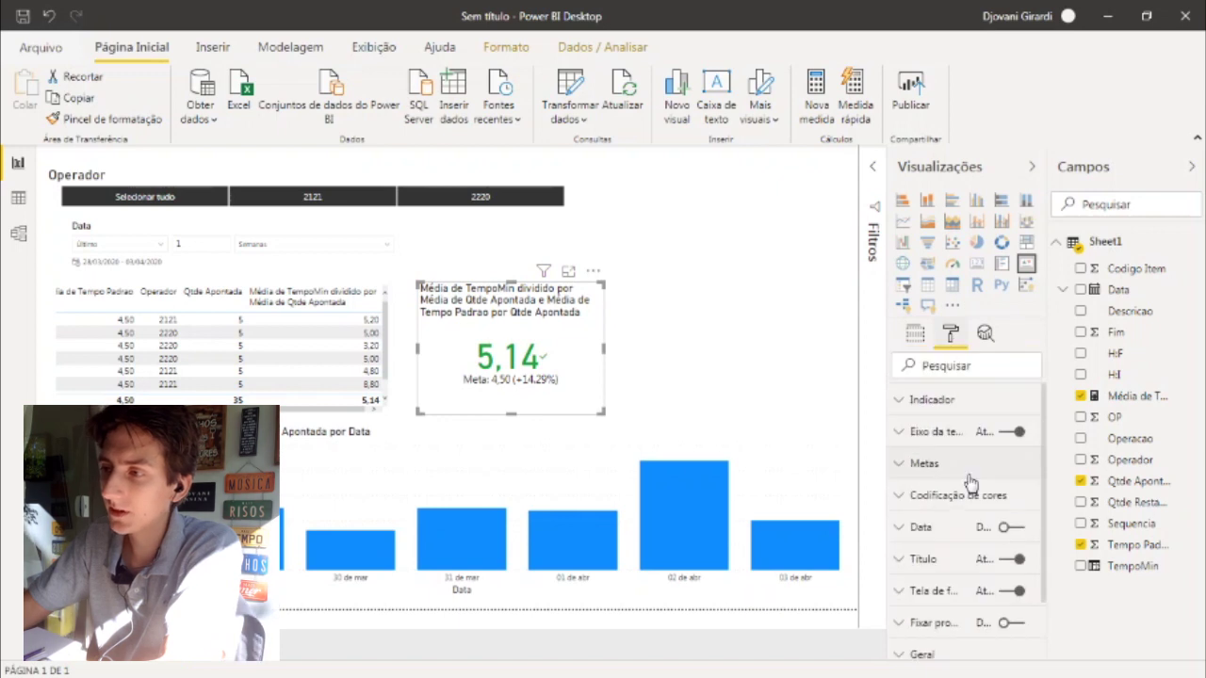
{"action": "left_click", "coordinate": [901, 498]}
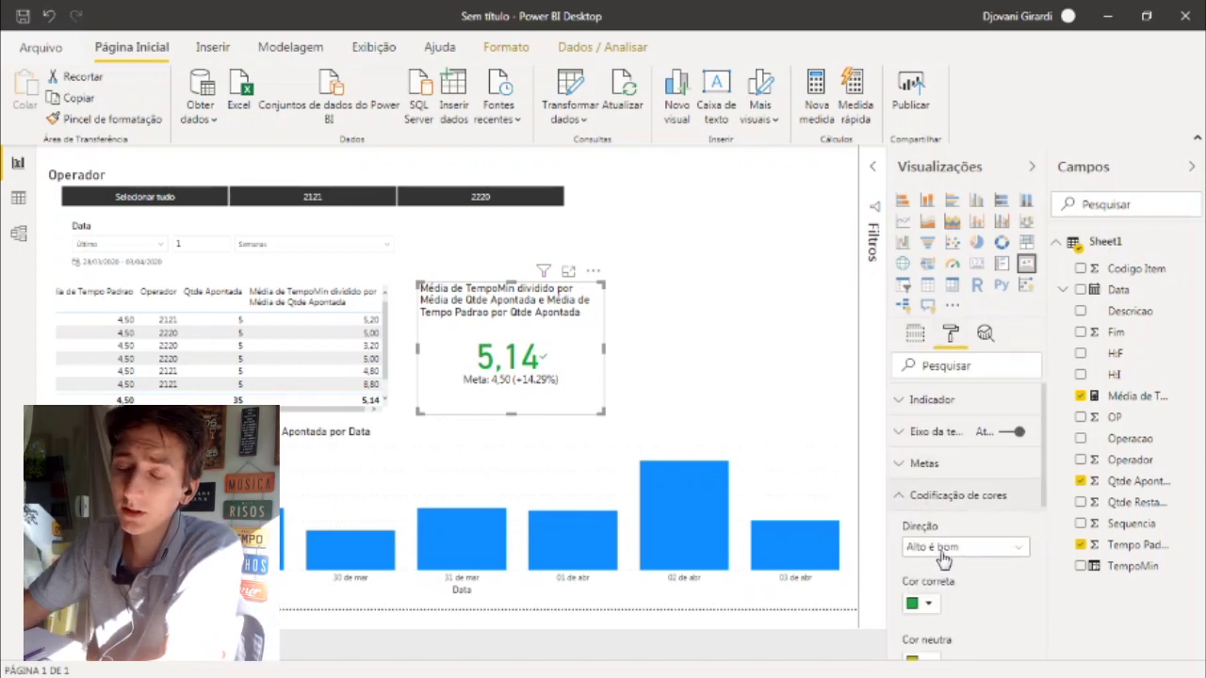
{"action": "left_click", "coordinate": [943, 556]}
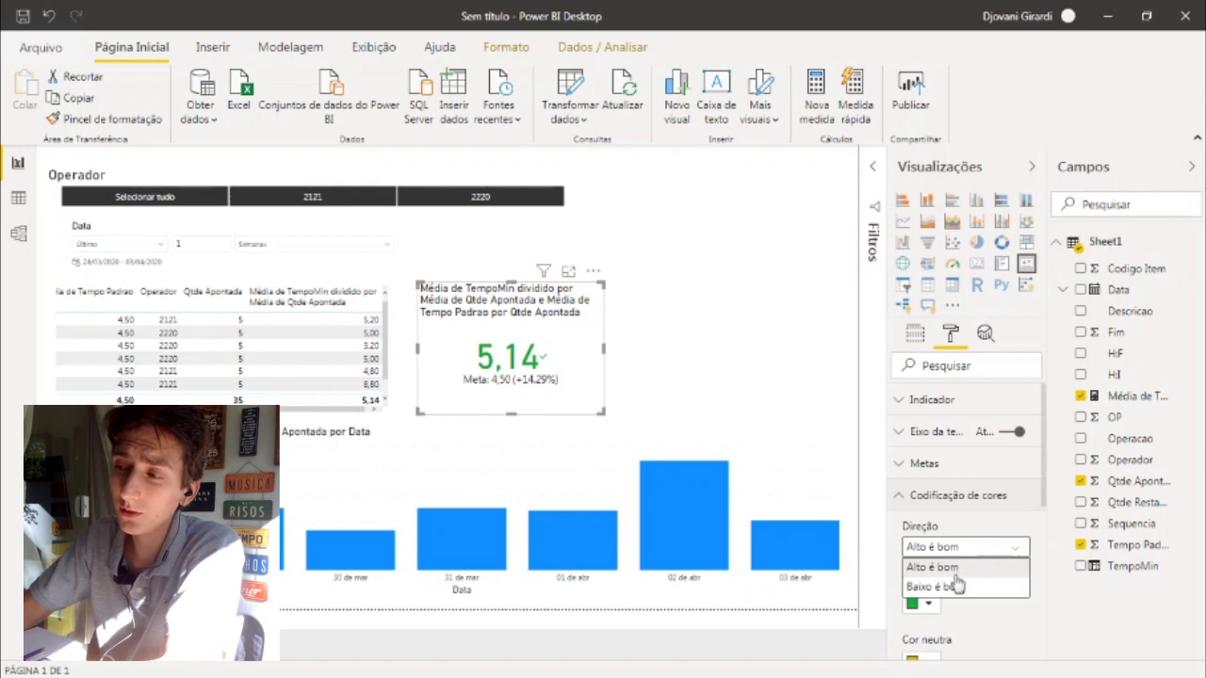
{"action": "left_click", "coordinate": [945, 587]}
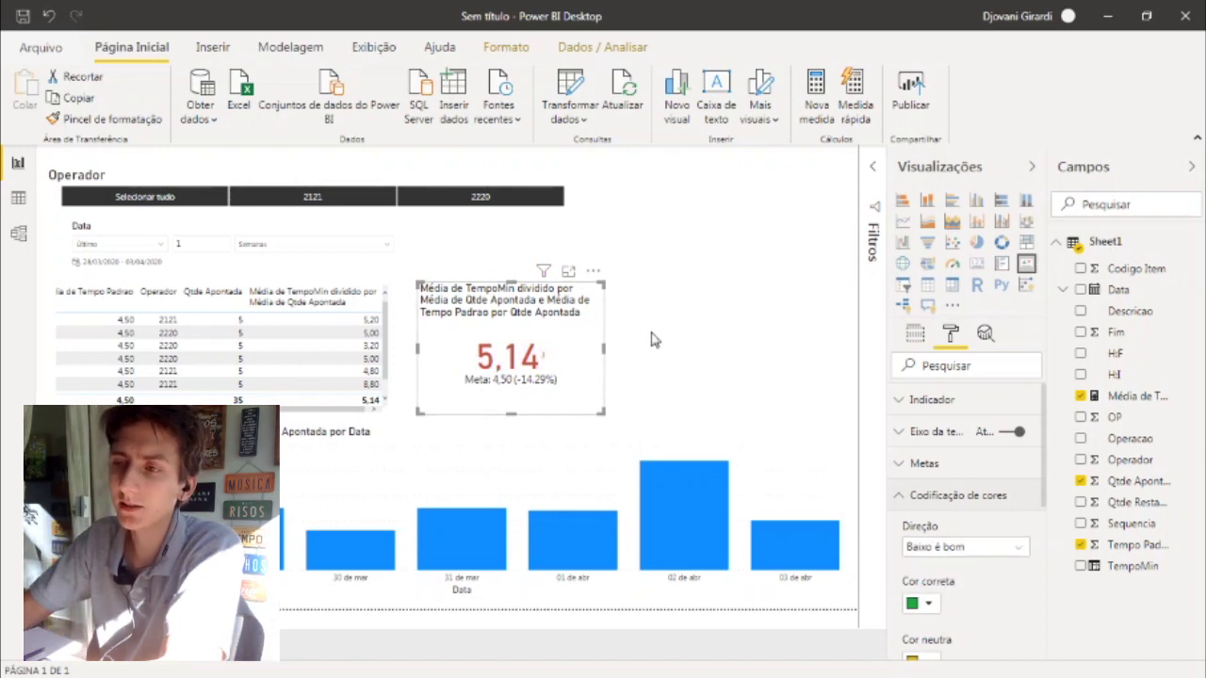
Step: Insert a gauge visual in the free space beside the KPI and stretch it vertically to about the KPI's height
{"action": "left_click", "coordinate": [635, 621]}
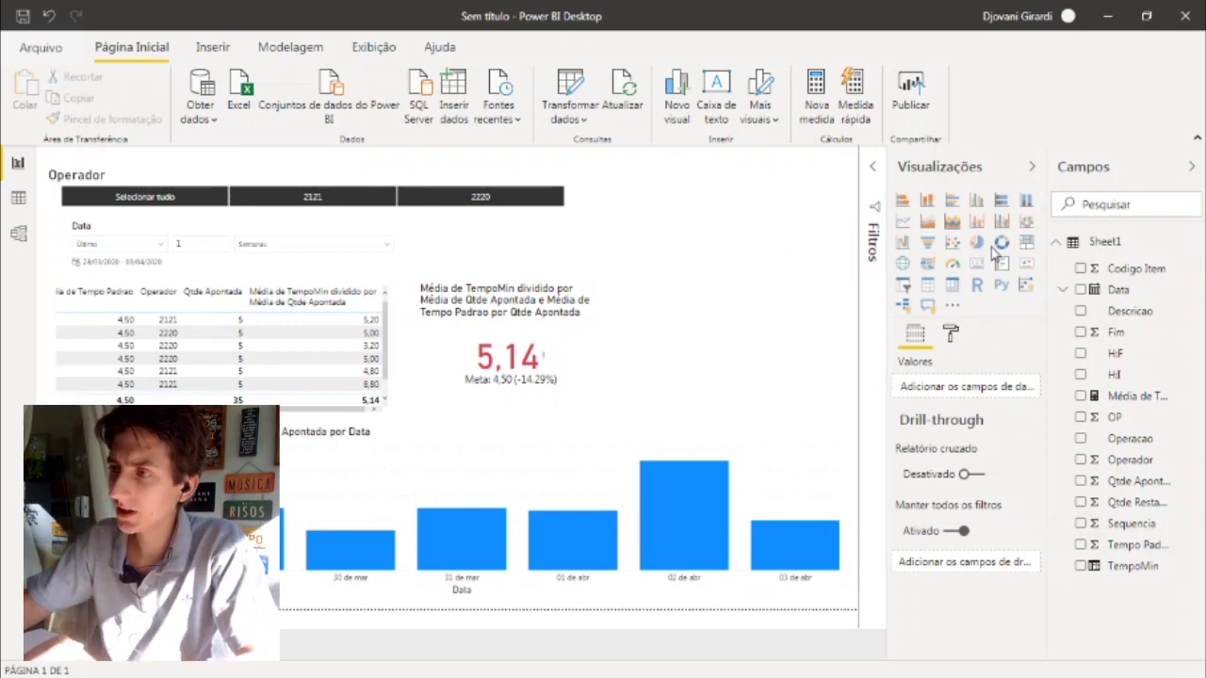
{"action": "left_click", "coordinate": [952, 264]}
{"action": "left_click_drag", "start_coordinate": [739, 247], "coordinate": [751, 375]}
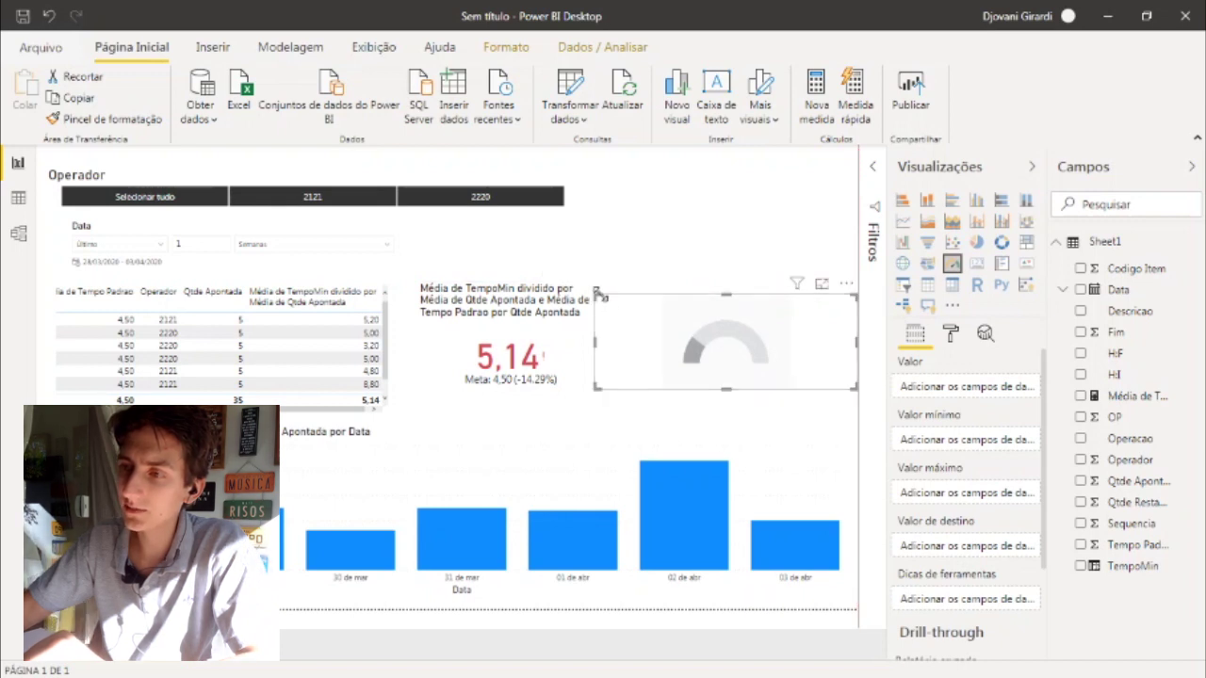
{"action": "left_click_drag", "start_coordinate": [728, 299], "coordinate": [726, 279]}
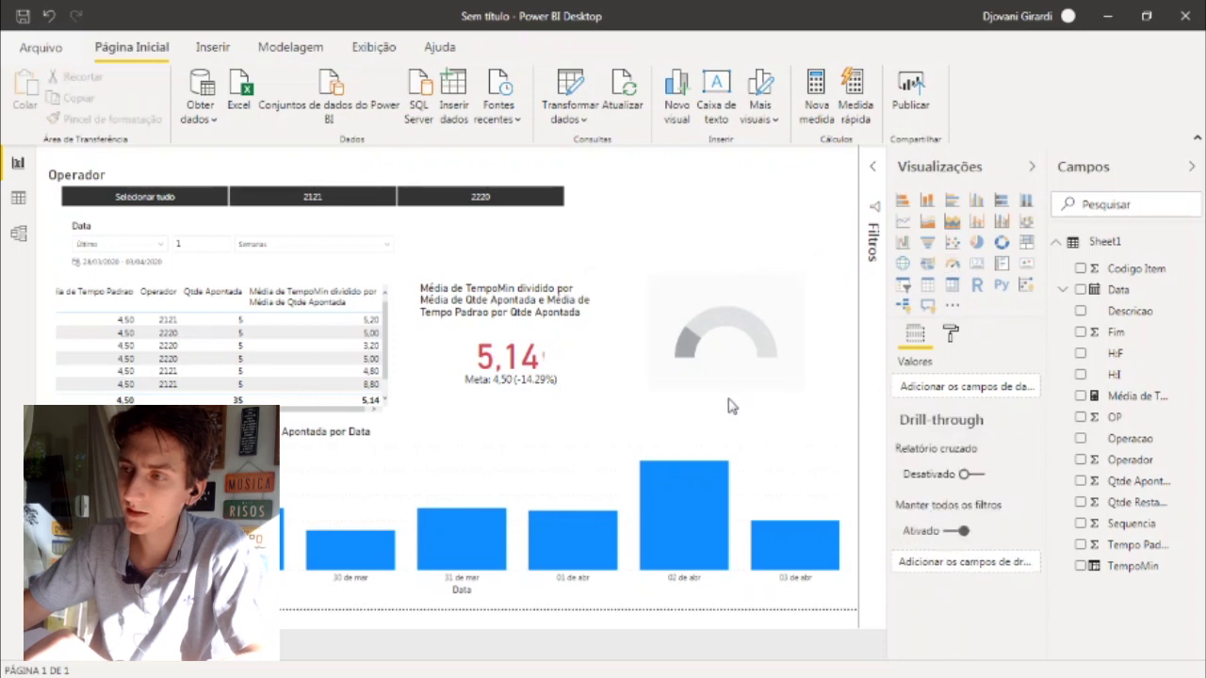
{"action": "left_click_drag", "start_coordinate": [729, 385], "coordinate": [732, 418]}
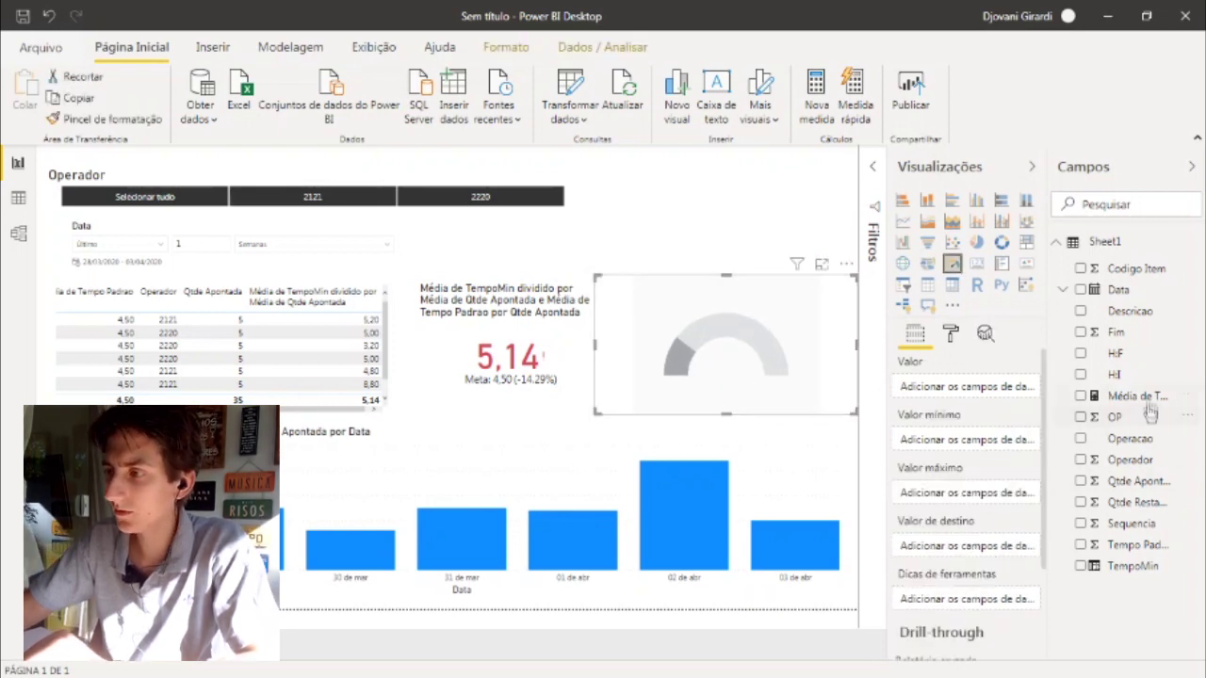
Step: Use the time-per-piece quick measure as the gauge's value and Média of Tempo Padrao as its target value
{"action": "left_click_drag", "start_coordinate": [1151, 396], "coordinate": [947, 390]}
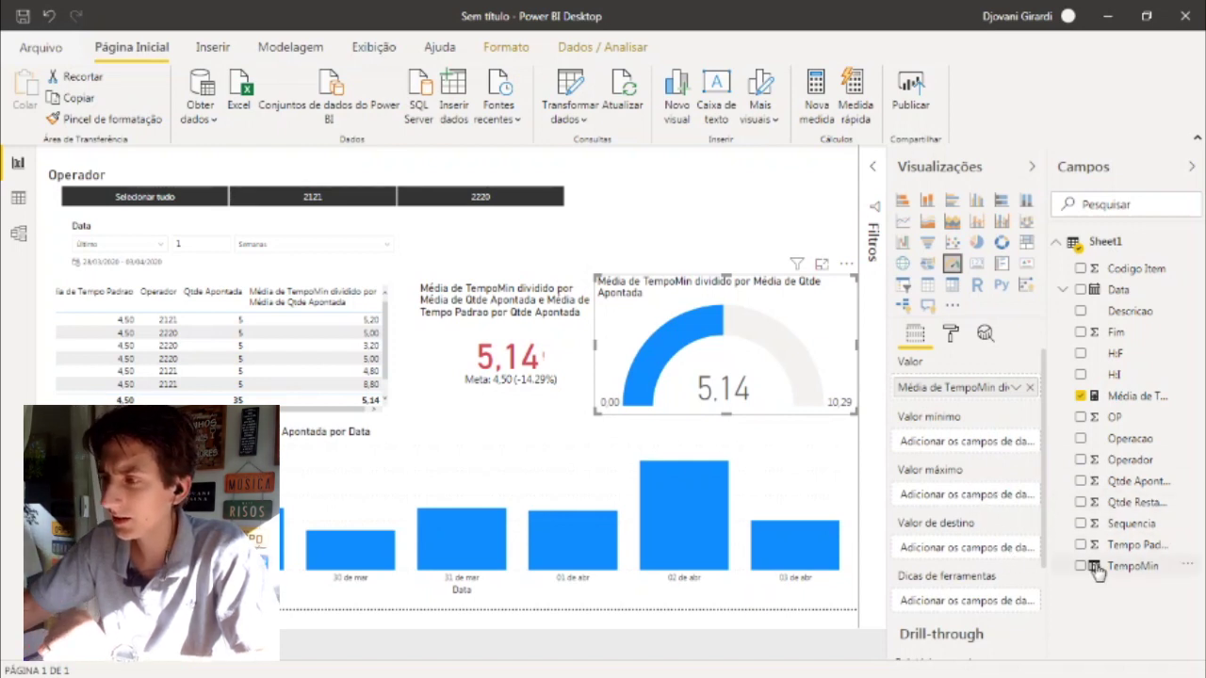
{"action": "left_click_drag", "start_coordinate": [1152, 552], "coordinate": [999, 548]}
{"action": "left_click", "coordinate": [1015, 548]}
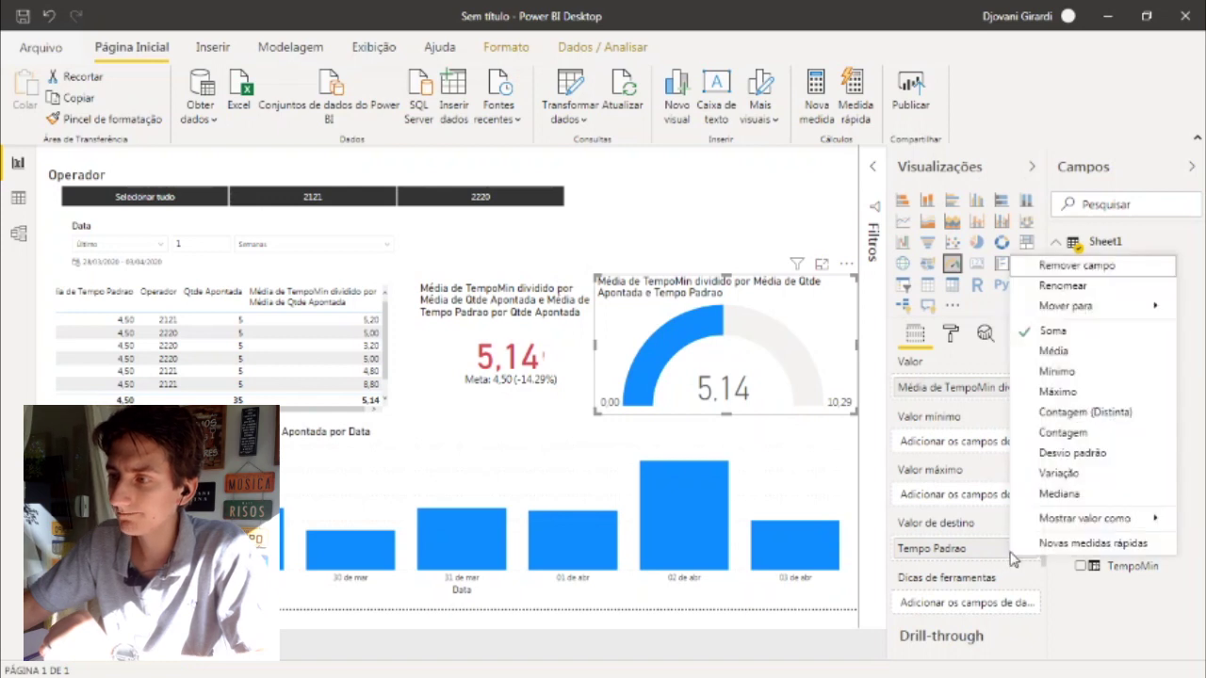
{"action": "left_click", "coordinate": [1053, 351]}
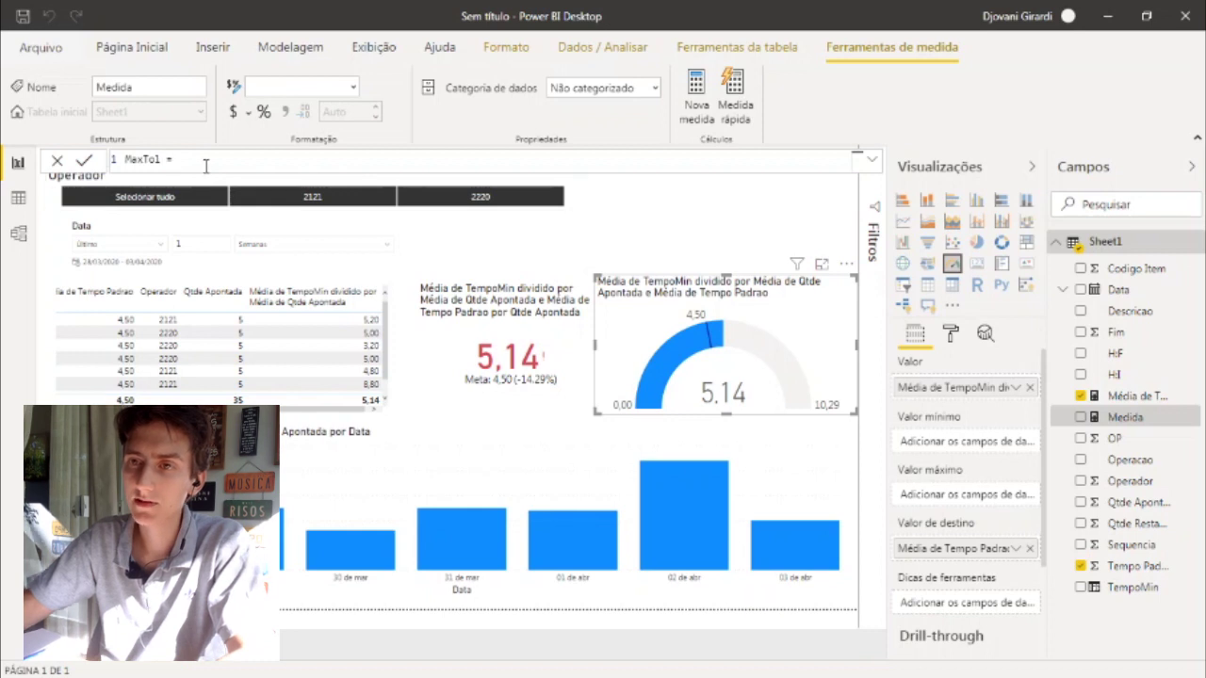
Step: Define the MaxTol measure as 1,2*Sheet1[Média de TempoMin dividido por Média de Qtde Apontada] and assign it as the gauge's maximum value
{"action": "type", "text": "Ne"}
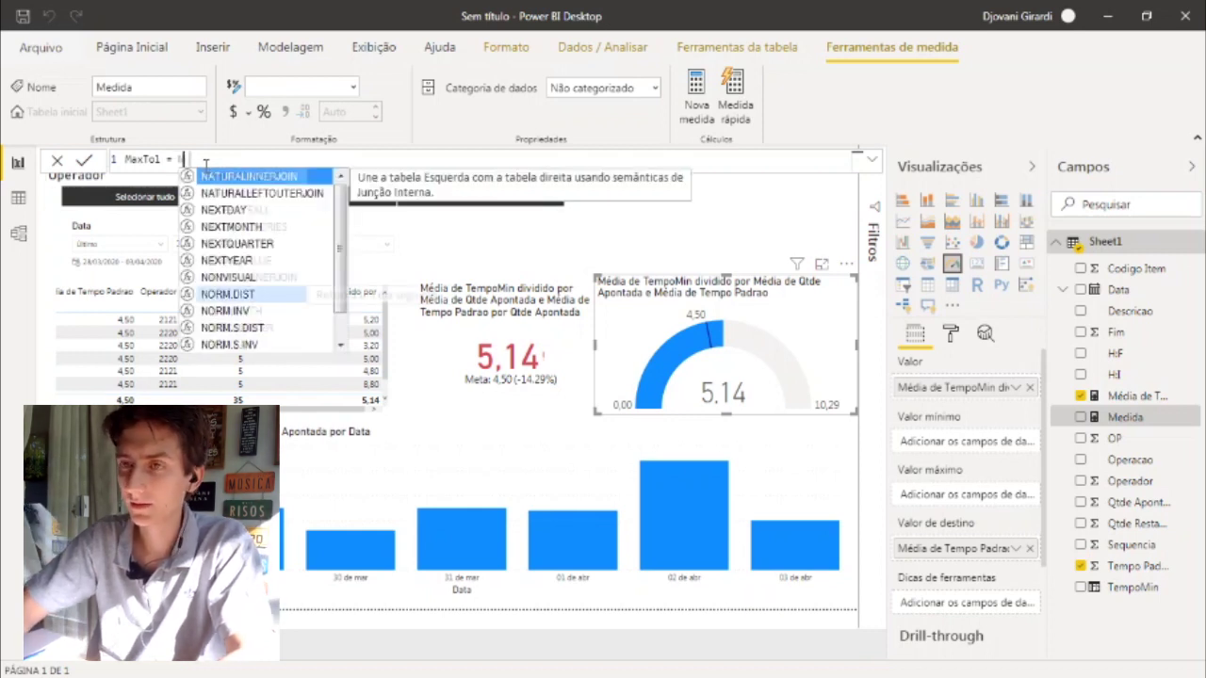
{"action": "key", "text": "BackSpace"}
{"action": "key", "text": "BackSpace"}
{"action": "type", "text": "1,2*Sh"}
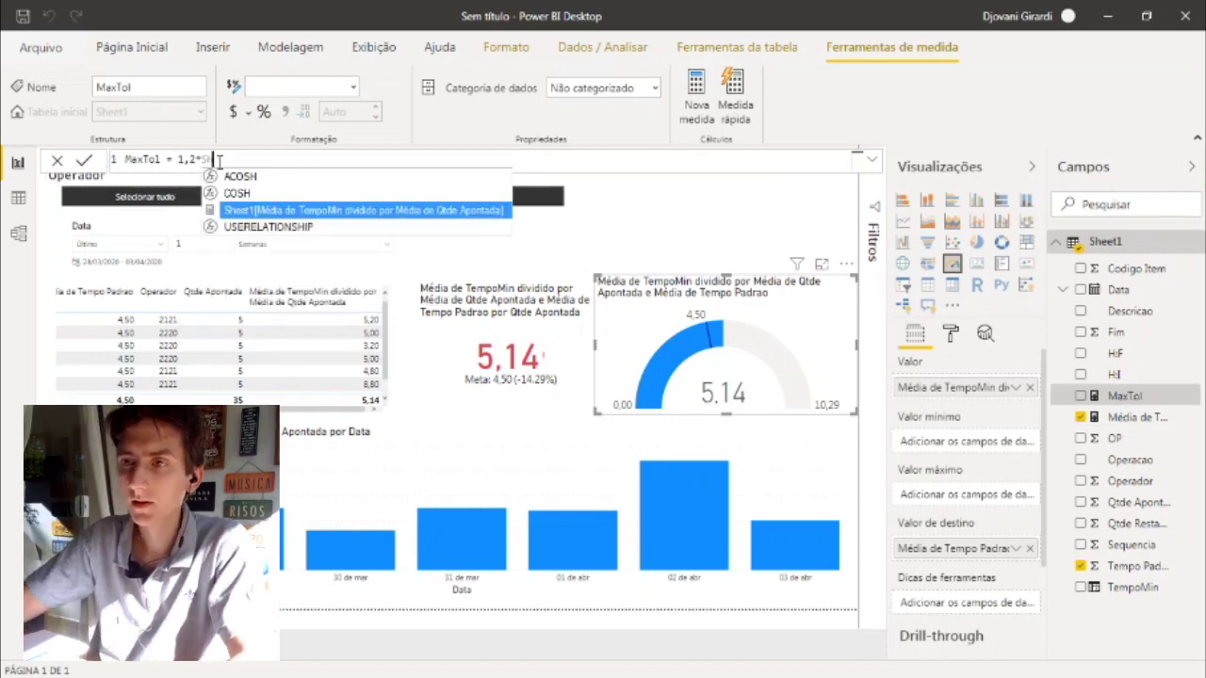
{"action": "left_click", "coordinate": [323, 216]}
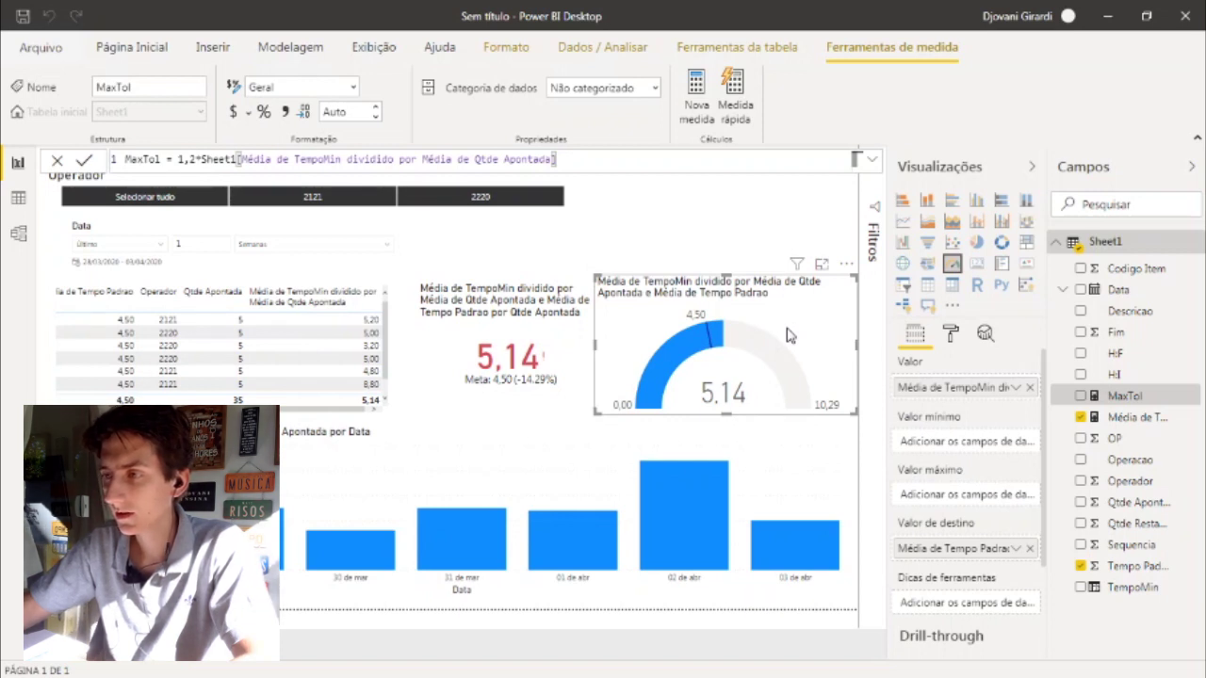
{"action": "left_click_drag", "start_coordinate": [1120, 396], "coordinate": [935, 500]}
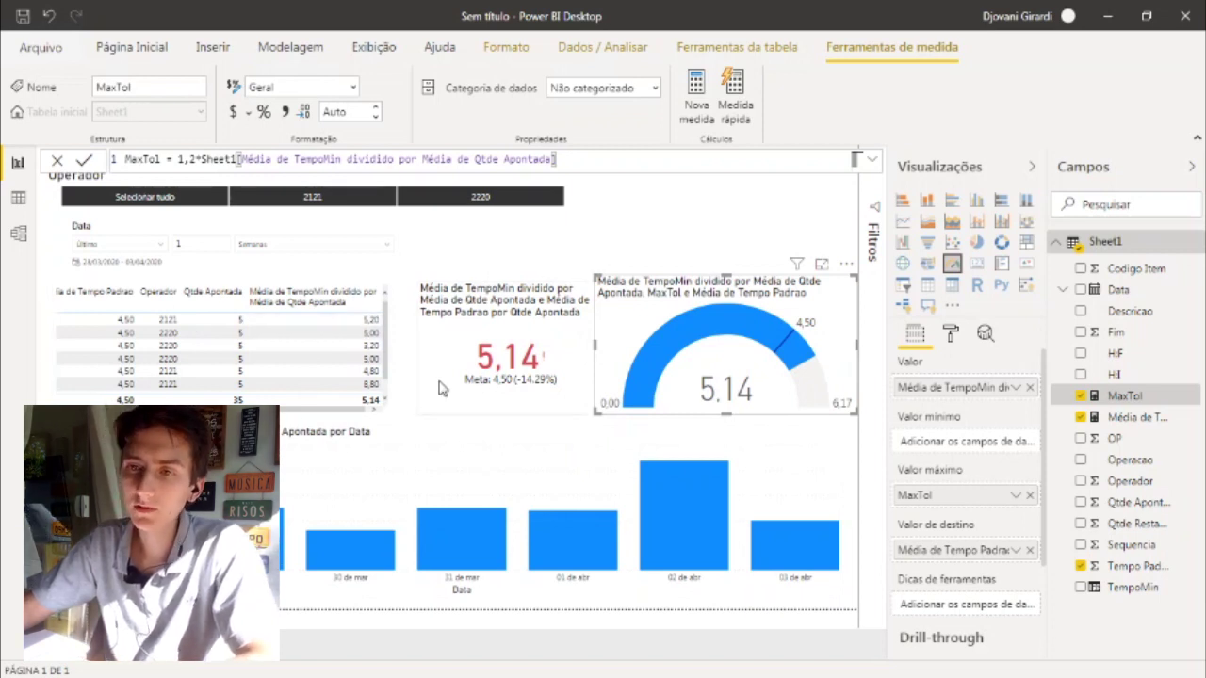
Step: Collapse the Visualizações pane and filter the dashboard with the Operador slicer, first by 2220 and finally by 2121
{"action": "left_click", "coordinate": [443, 200]}
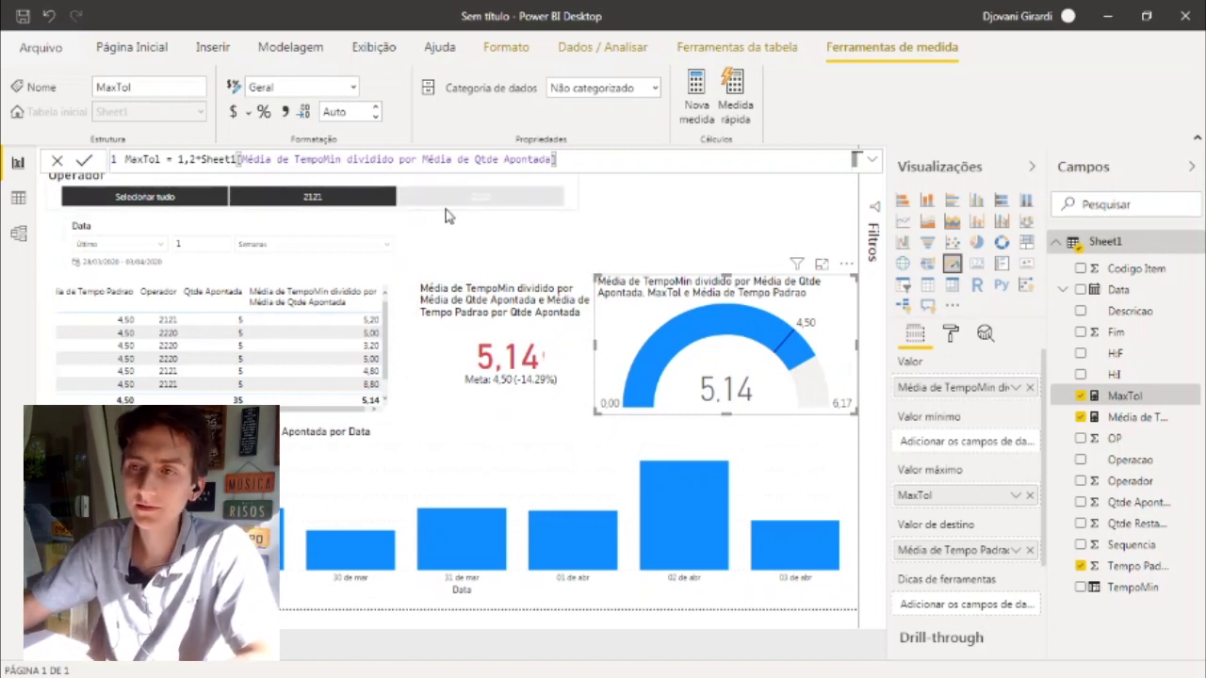
{"action": "left_click", "coordinate": [132, 192]}
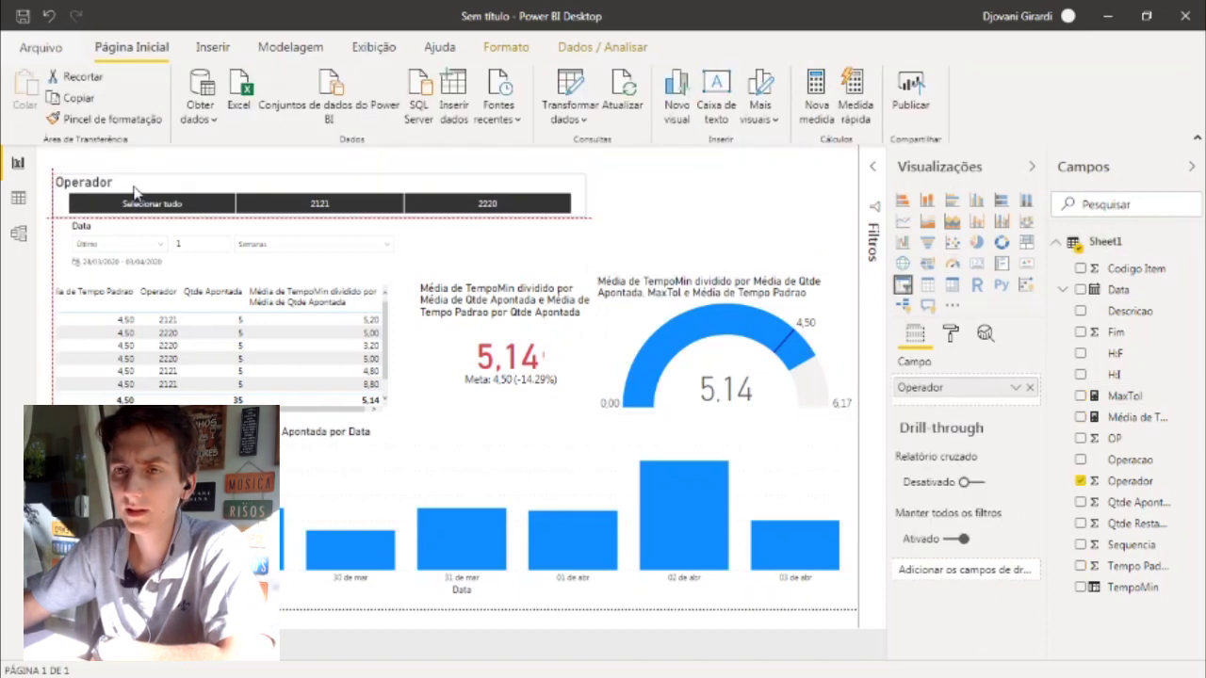
{"action": "left_click", "coordinate": [480, 196]}
{"action": "left_click", "coordinate": [1032, 165]}
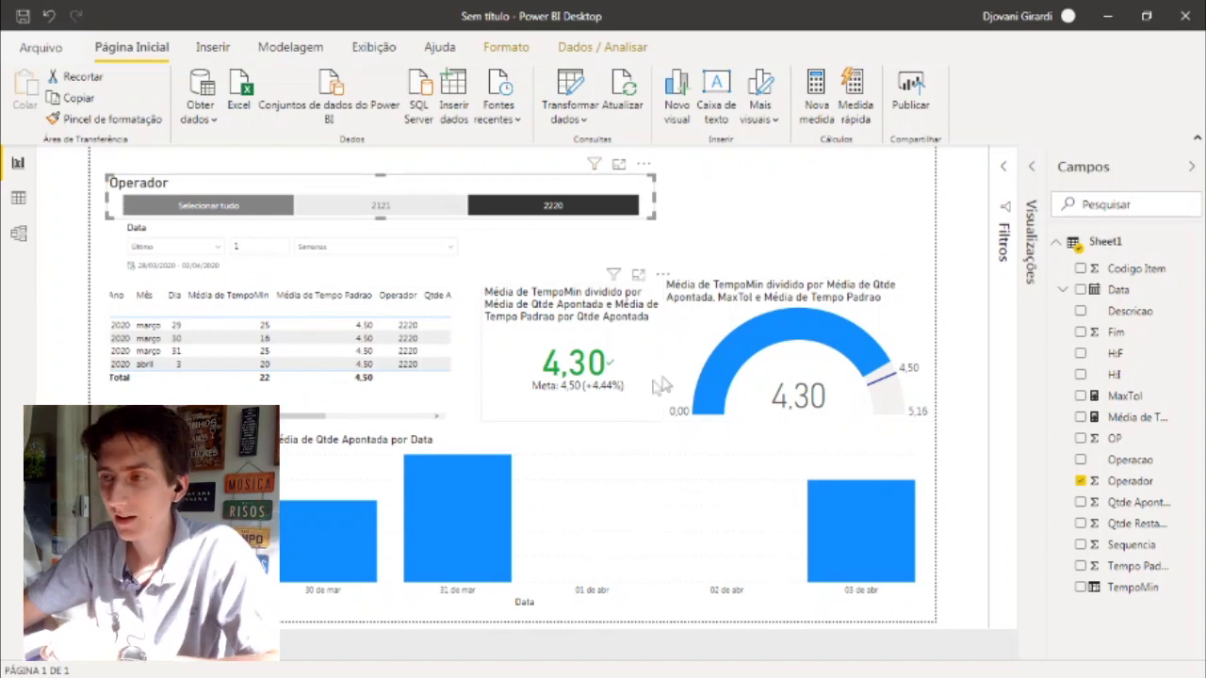
{"action": "left_click", "coordinate": [570, 208]}
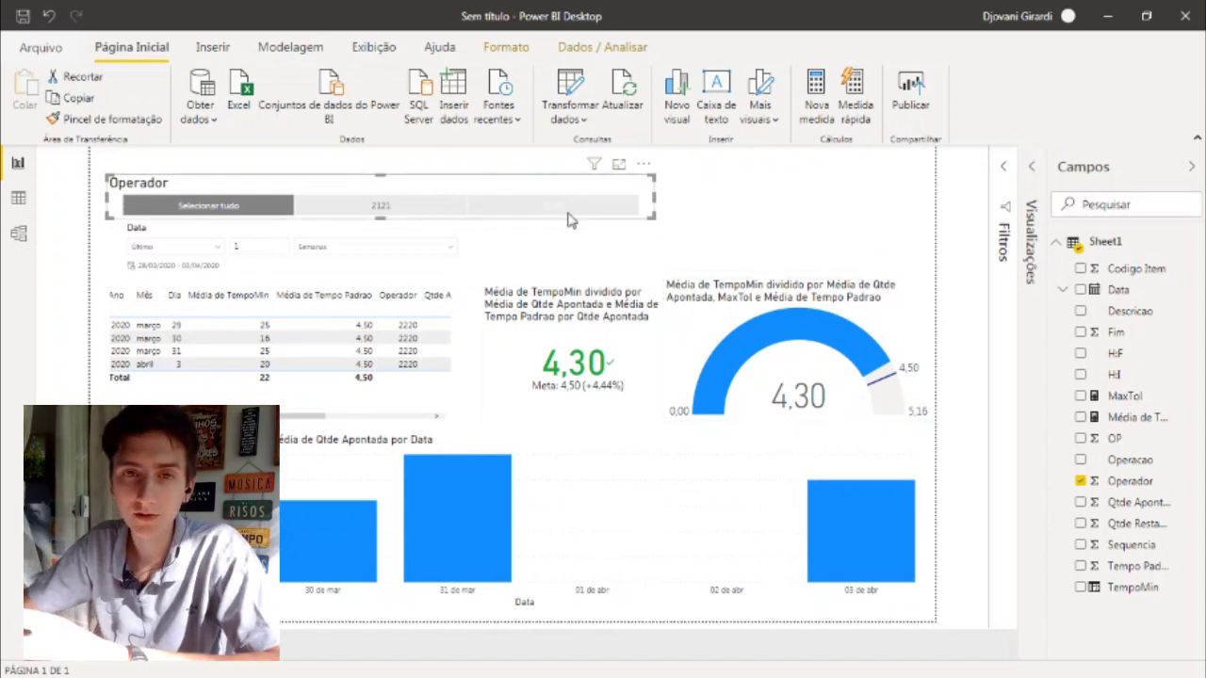
{"action": "left_click", "coordinate": [424, 206]}
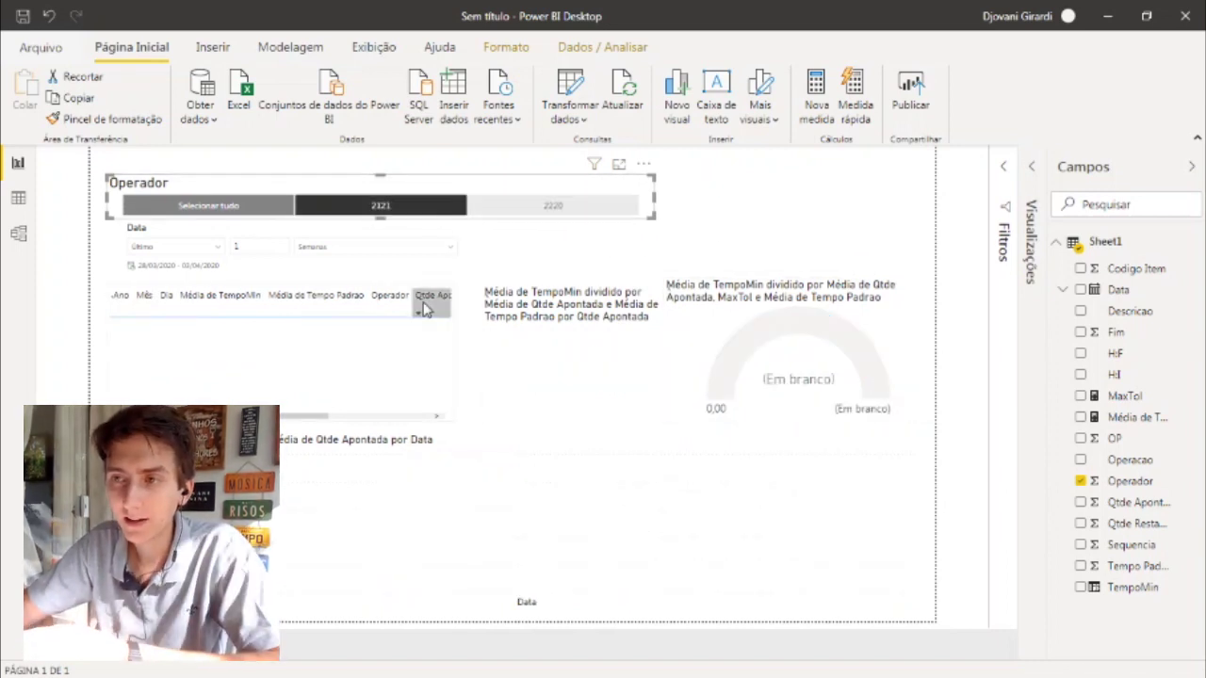